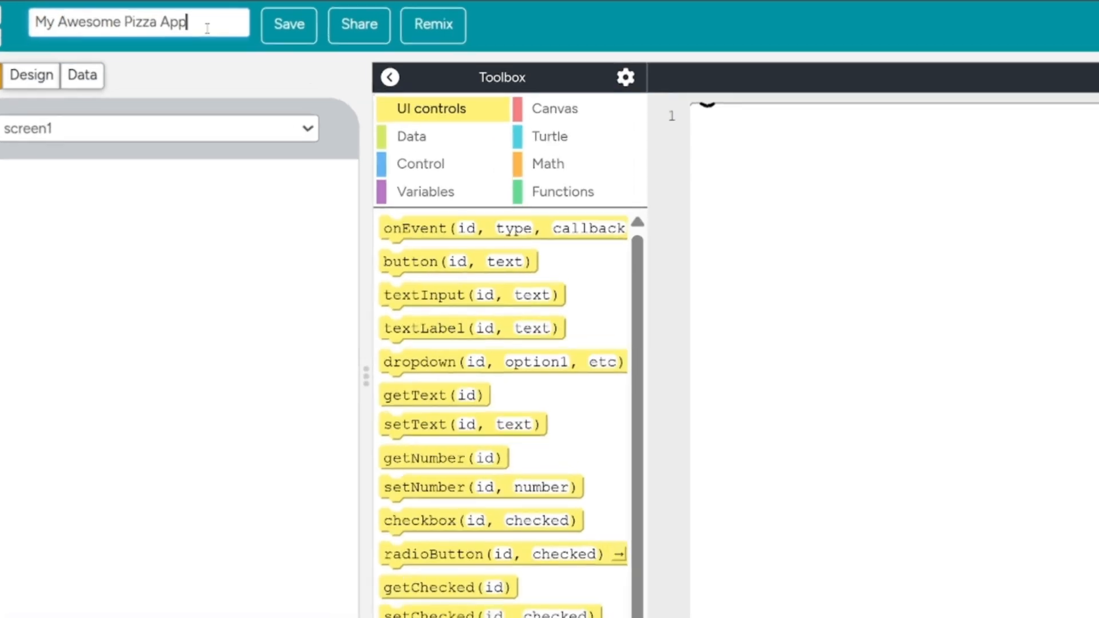
Complete the project name as "My Awesome Pizza App by" plus the author's full name and save it.
text(App by Jack Harlow)
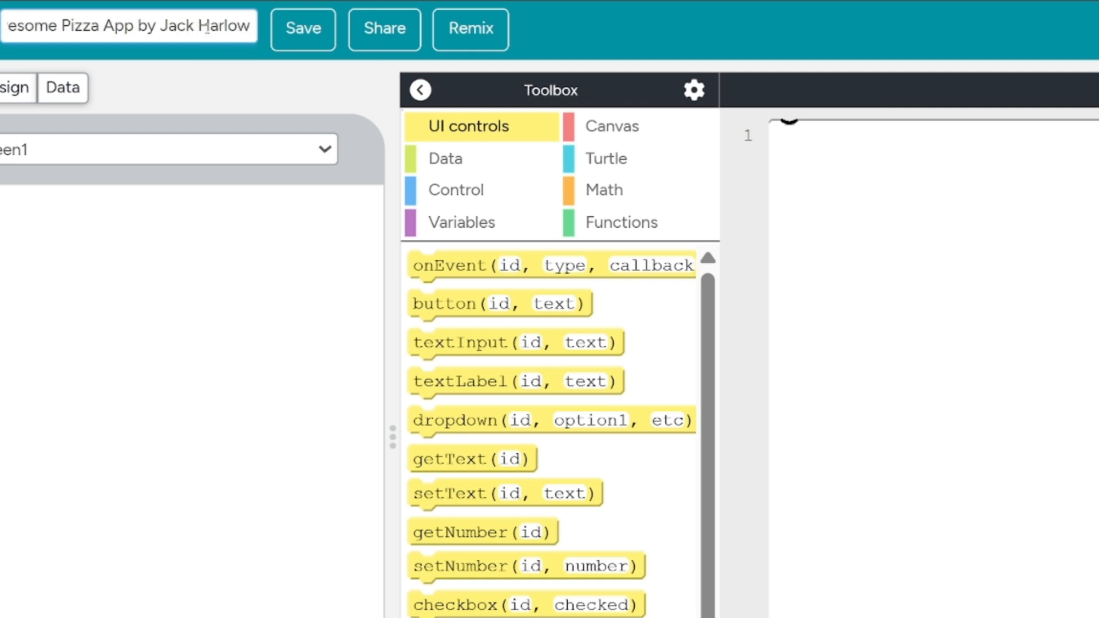
click(311, 38)
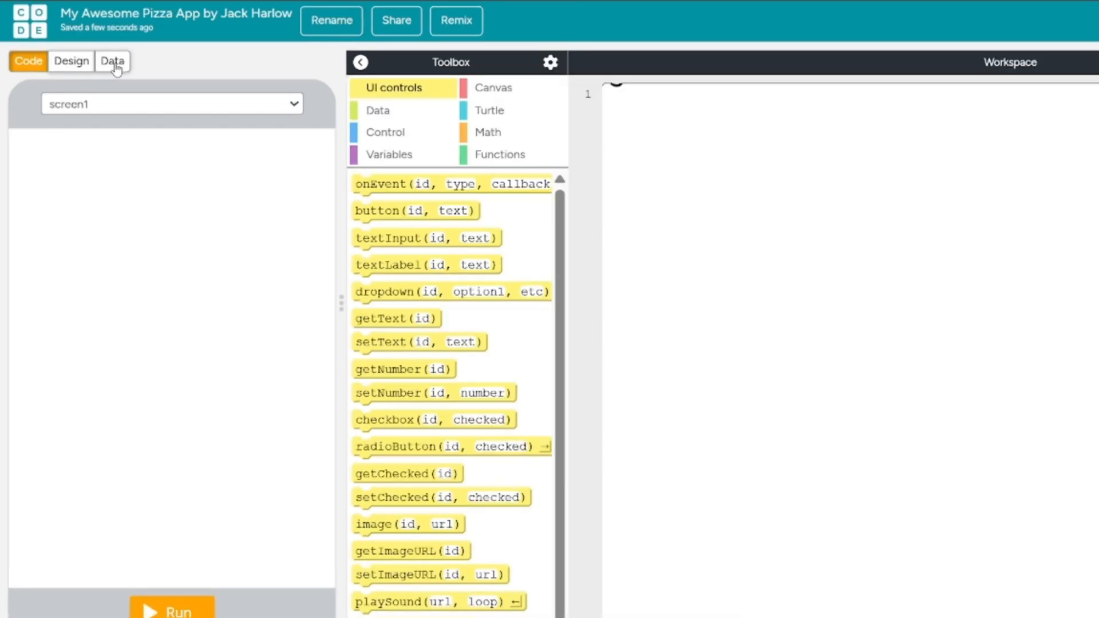
Switch to design mode and add three new screens to the app.
click(67, 65)
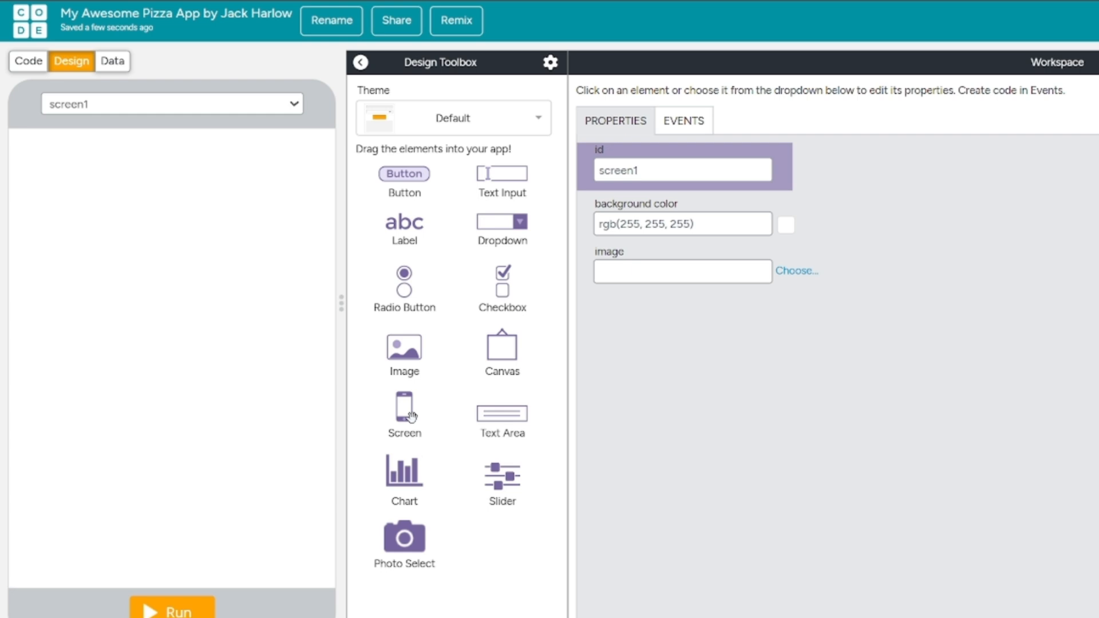
drag(411, 416, 316, 397)
drag(395, 410, 232, 391)
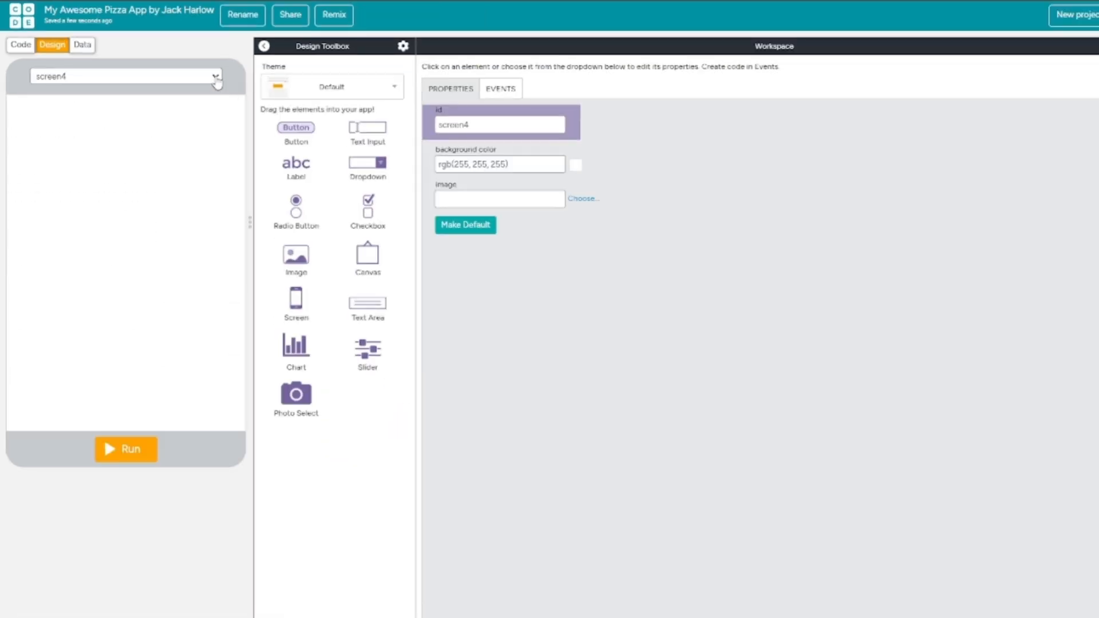
Switch to screen3, upload PIZZA1.jpeg and set it as the screen's background image.
click(294, 104)
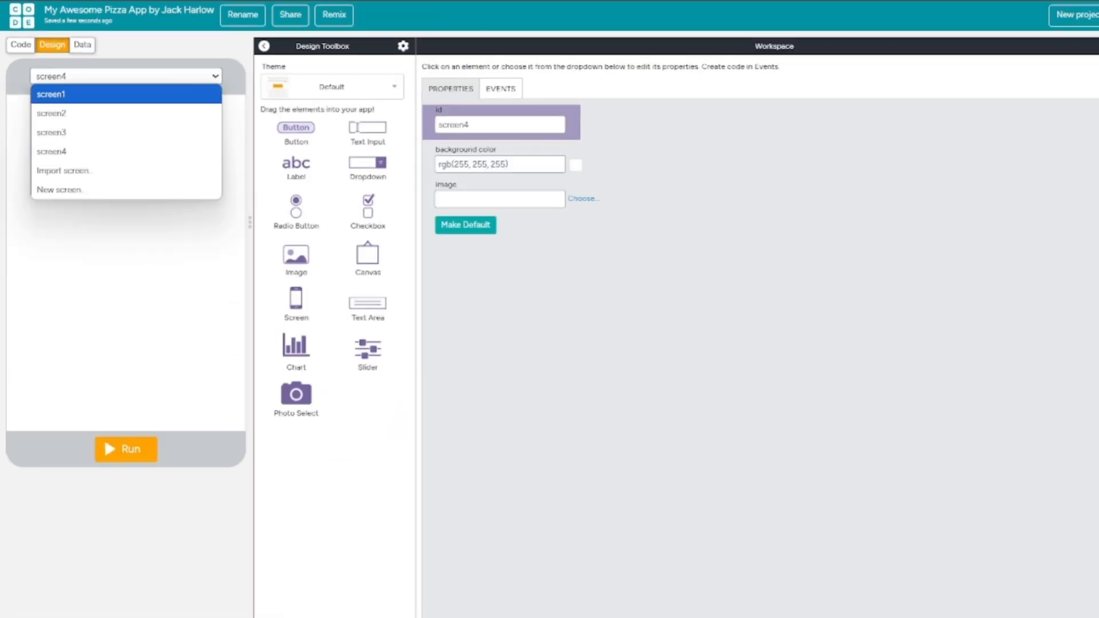
key(Escape)
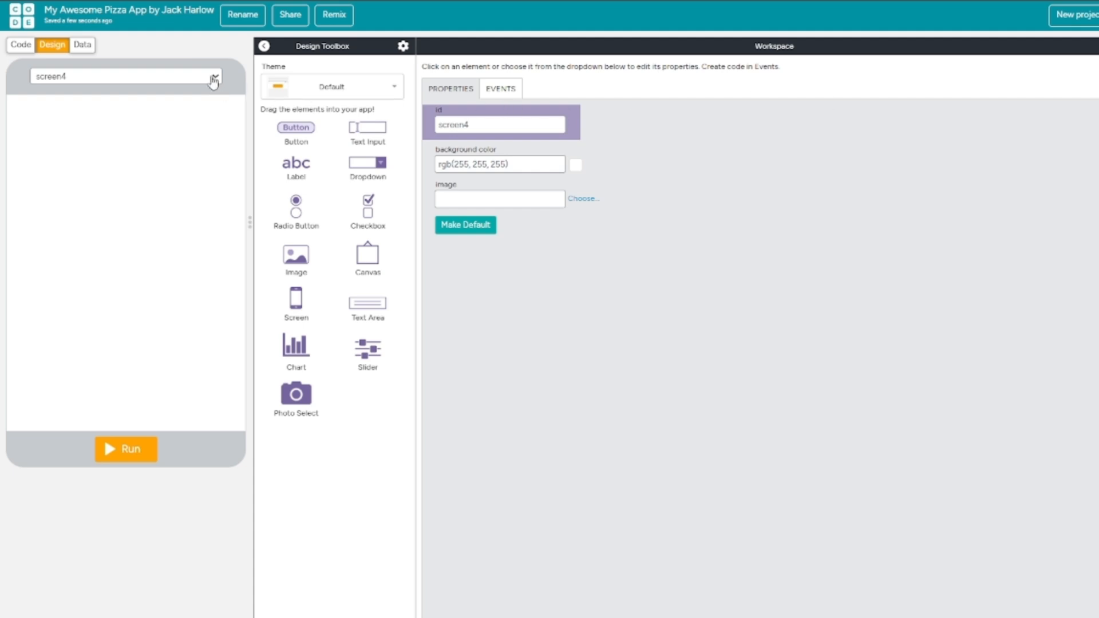
click(214, 79)
click(159, 152)
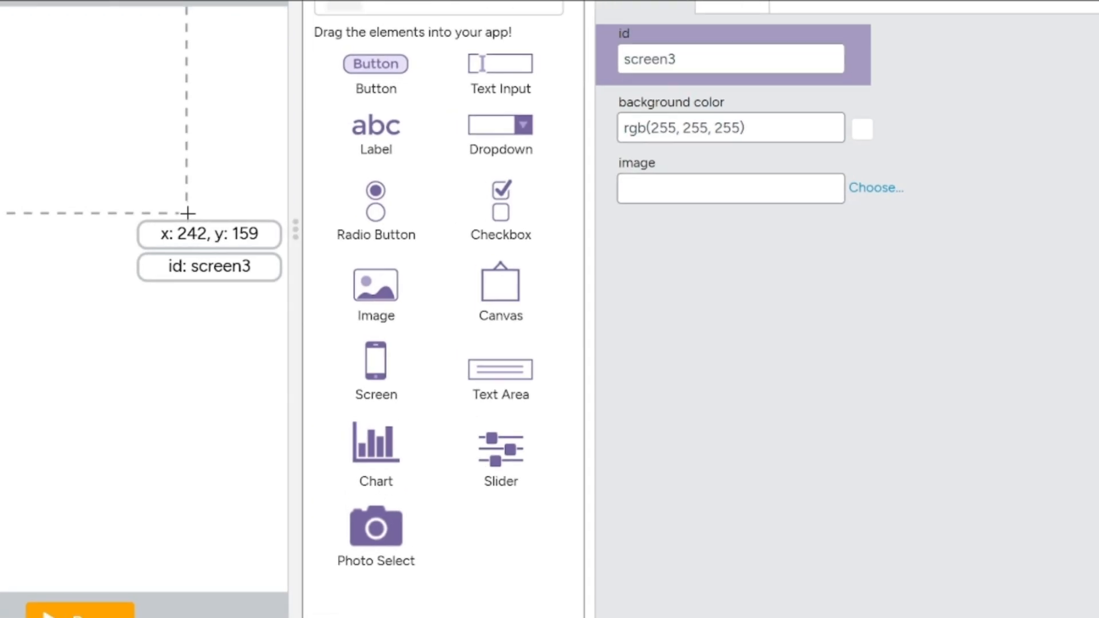
click(893, 188)
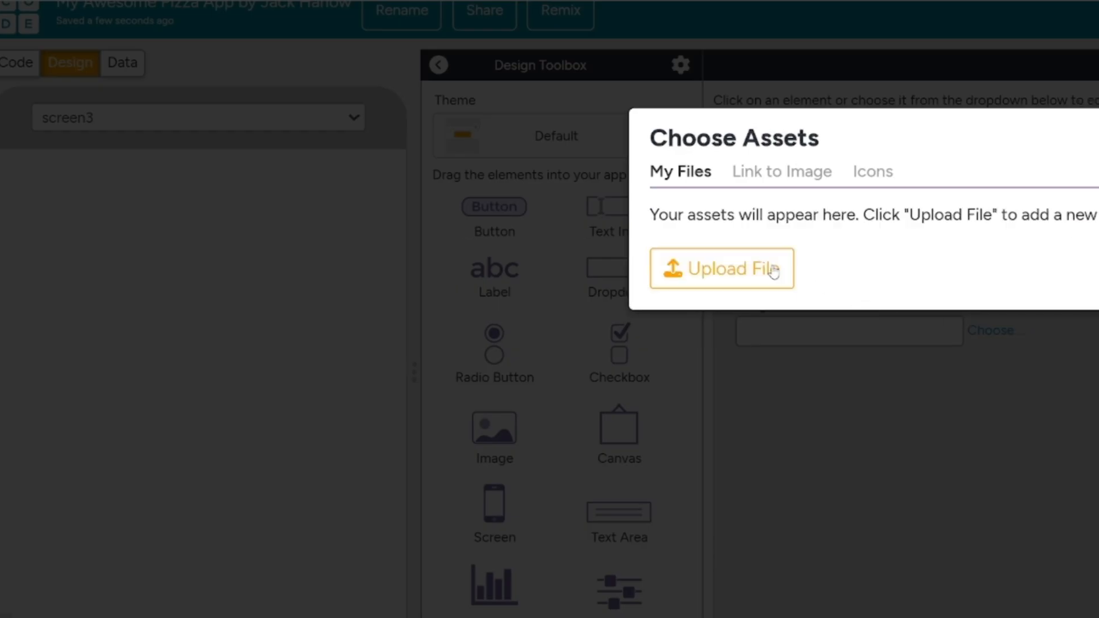
click(775, 269)
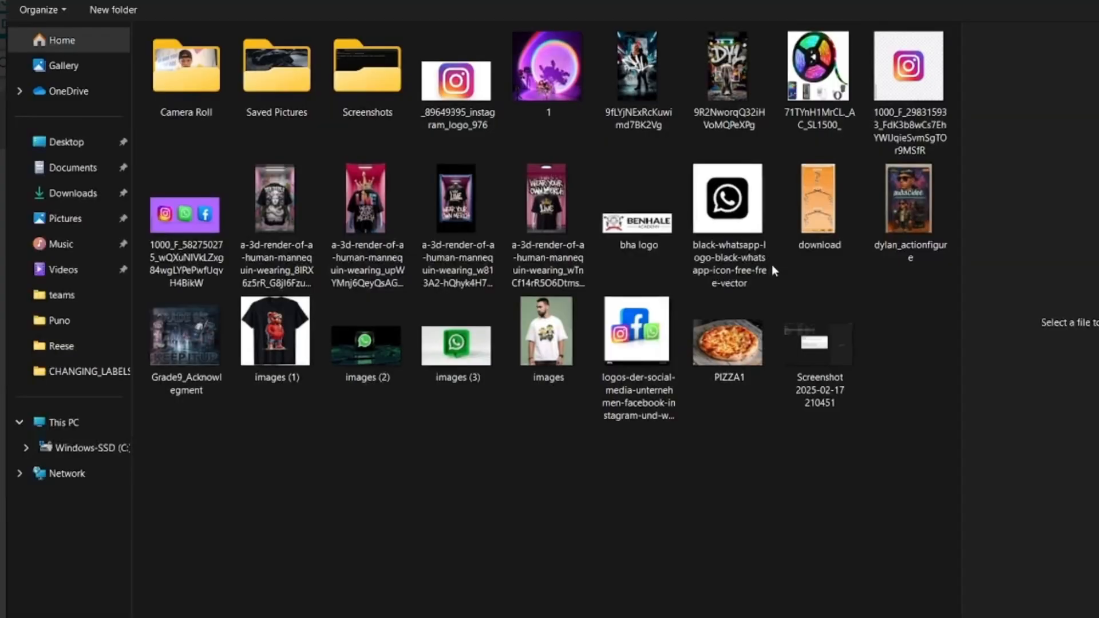
click(737, 334)
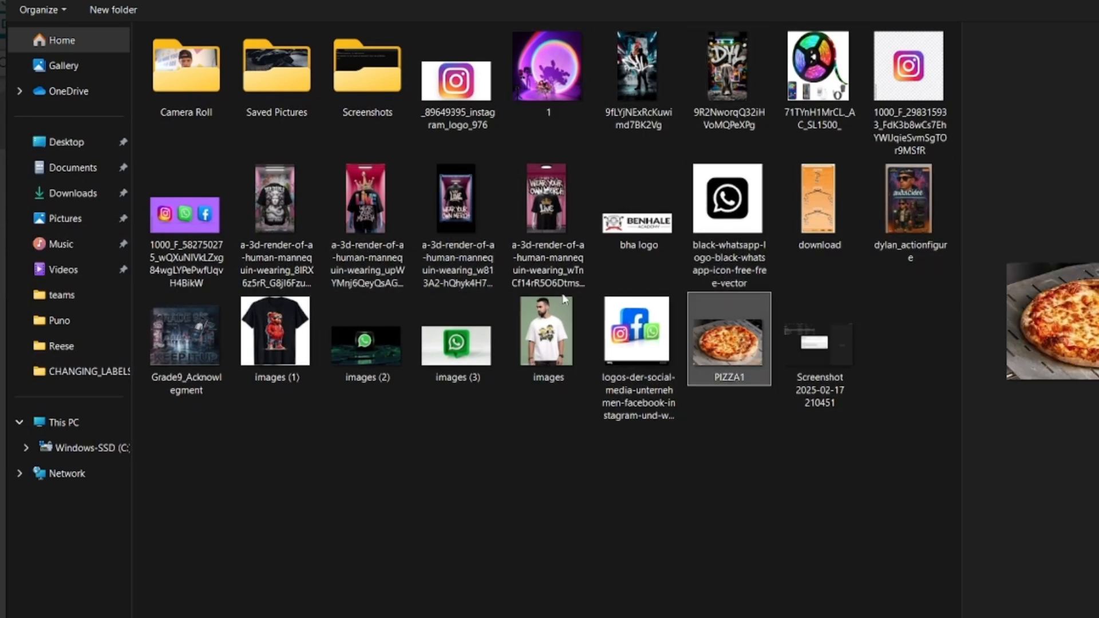
double_click(754, 337)
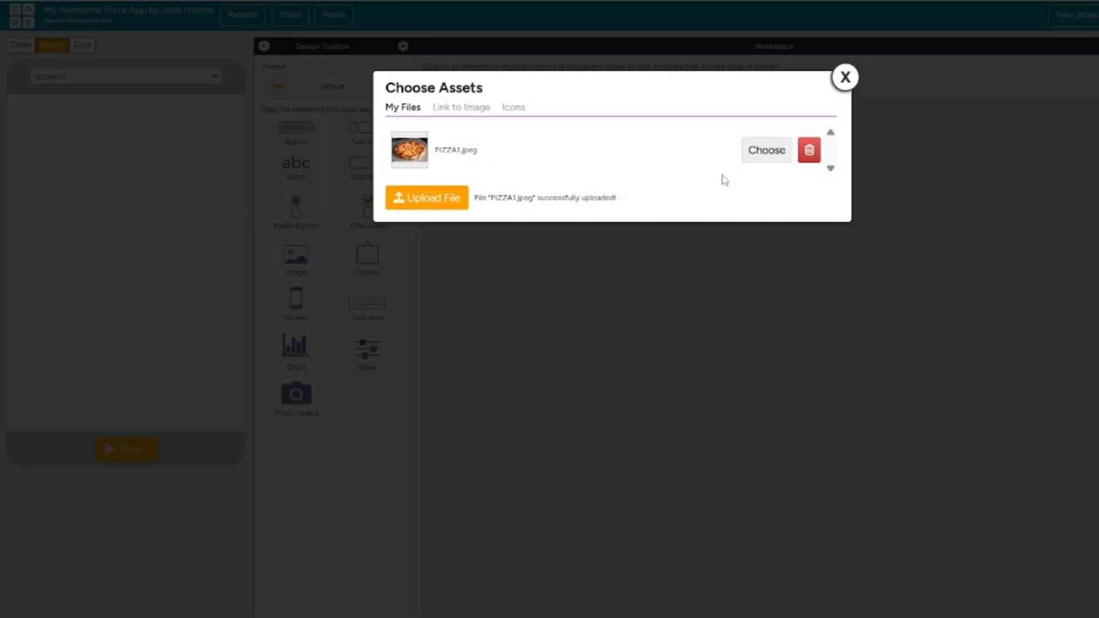
click(767, 151)
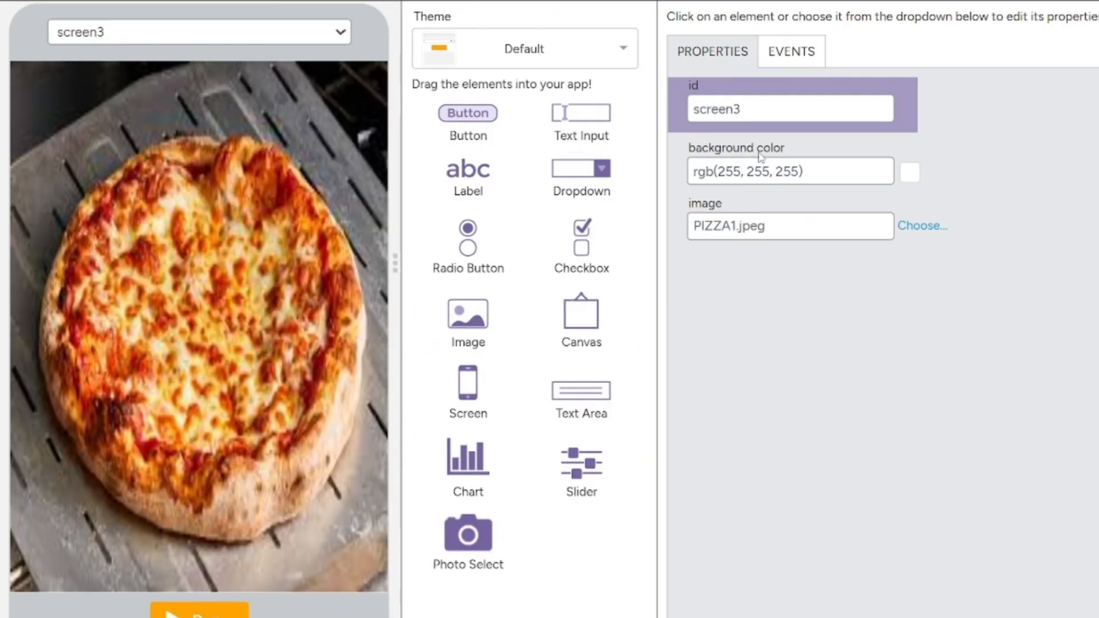
Add a button on the pizza's lower part and a text area above reading "WELCOME TO MY AWESOME PIZZA APP".
drag(492, 116, 224, 482)
drag(567, 389, 205, 131)
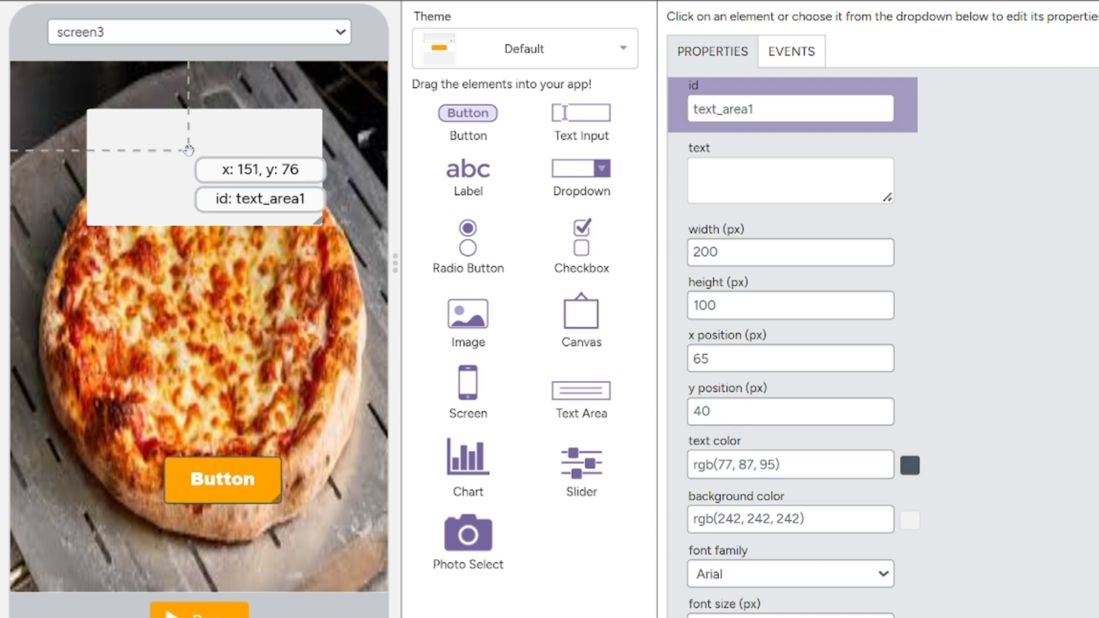
click(731, 163)
key(Caps_Lock)
text(WELCOME TO MY AWESOME PIZZA APP)
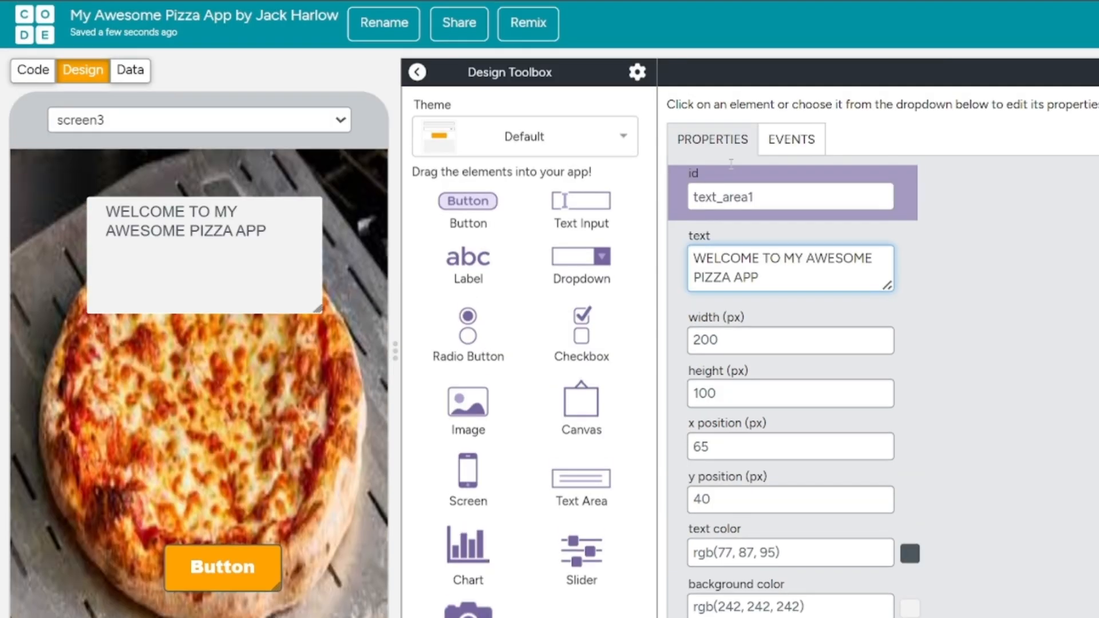
Set the welcome text area's font family to Impact.
click(276, 272)
scroll(853, 531, down, 1)
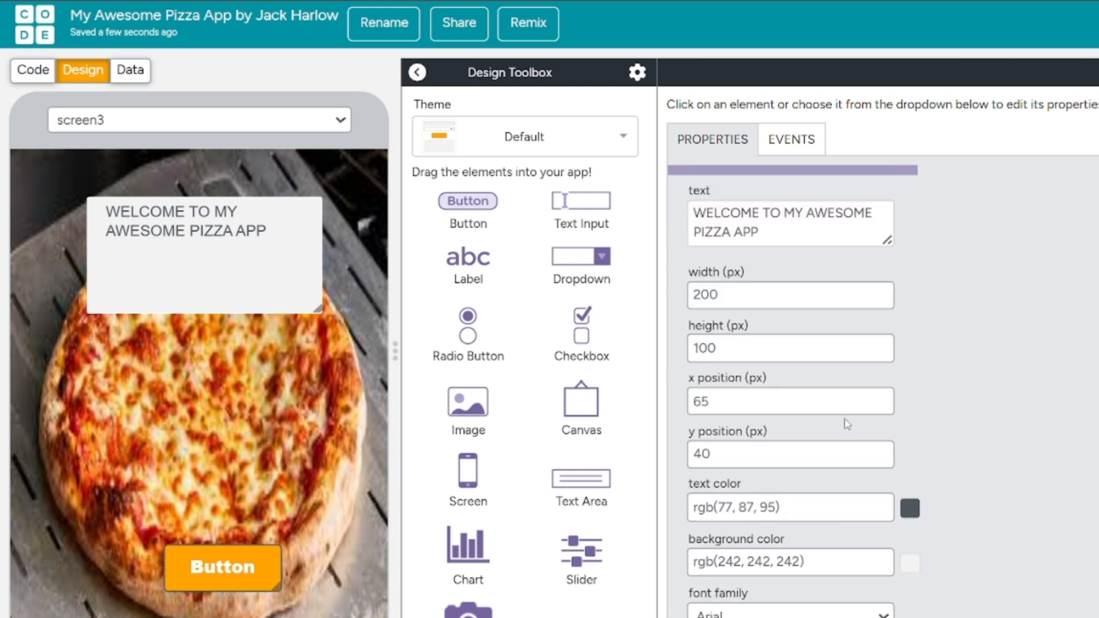
scroll(849, 430, down, 4)
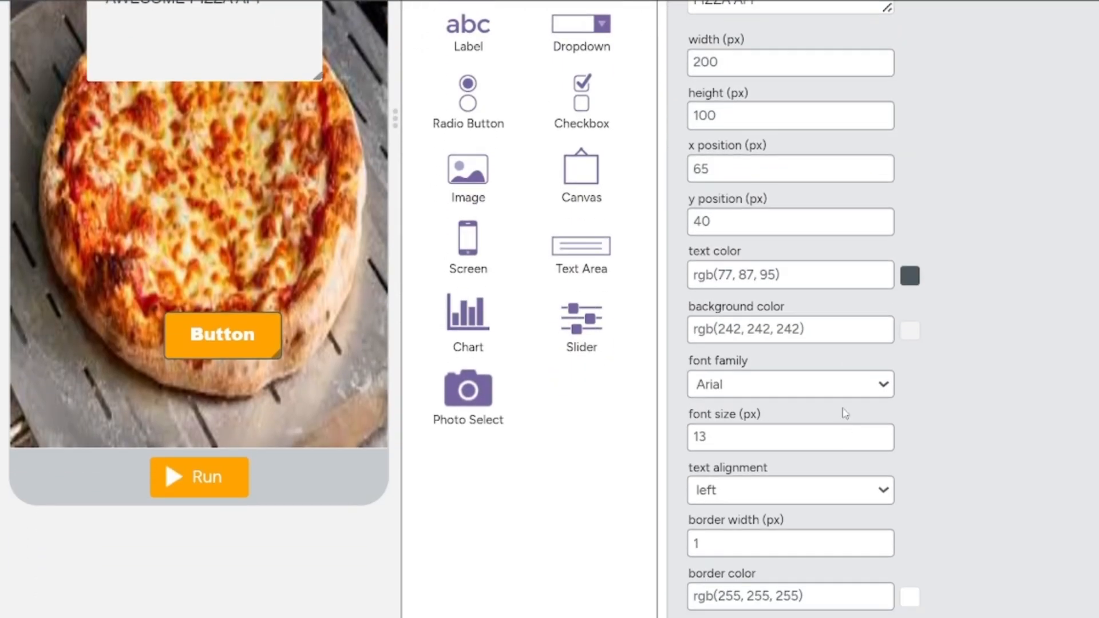
click(847, 383)
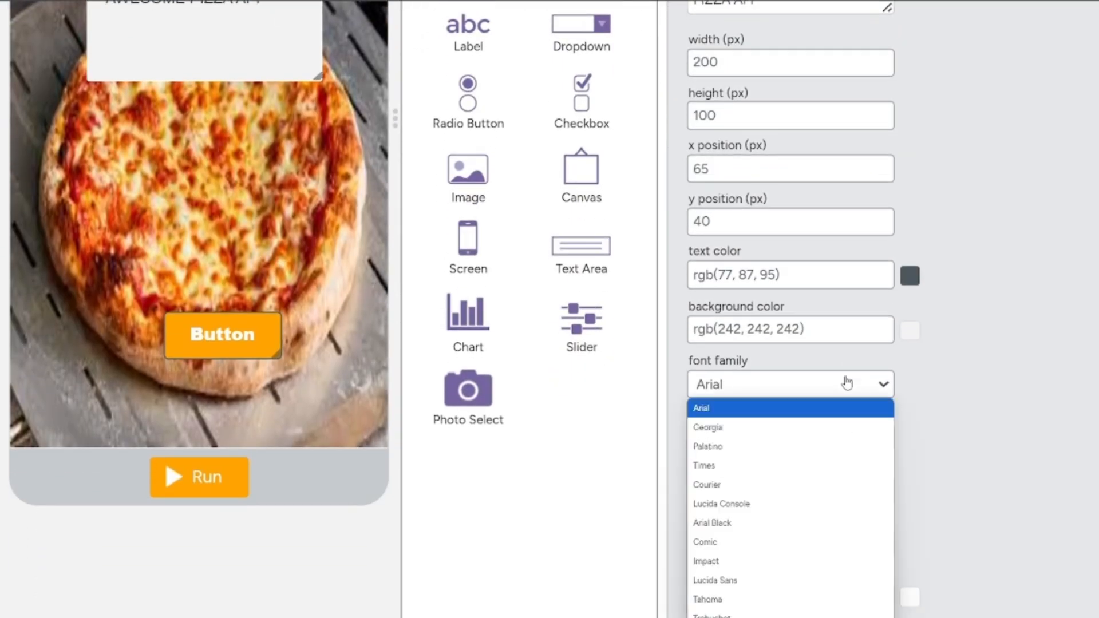
click(710, 559)
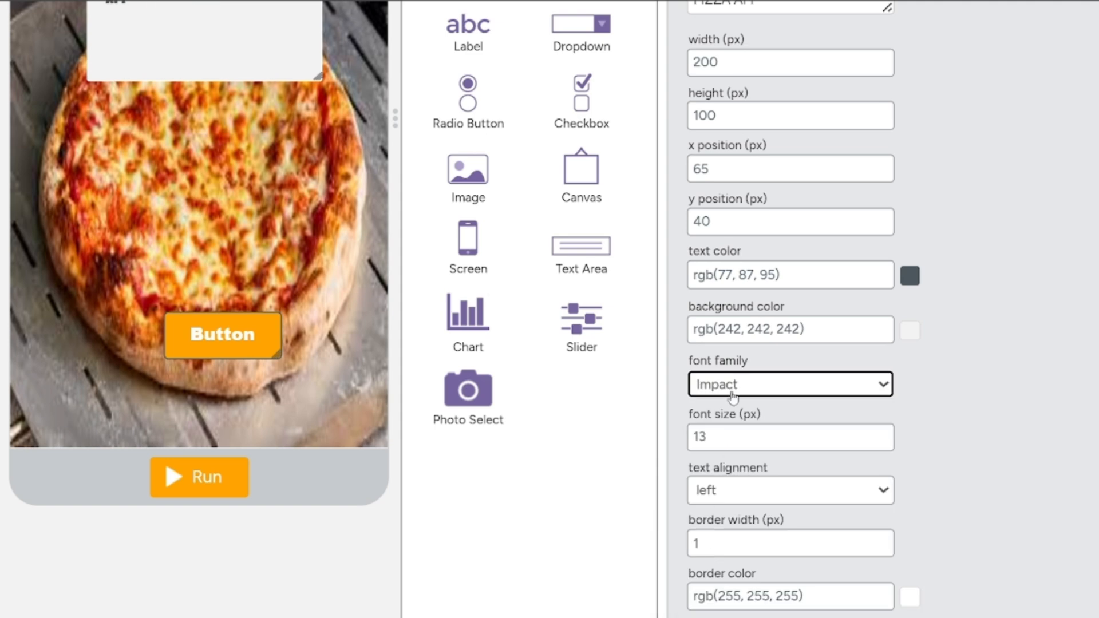
scroll(733, 397, up, 2)
scroll(506, 316, up, 2)
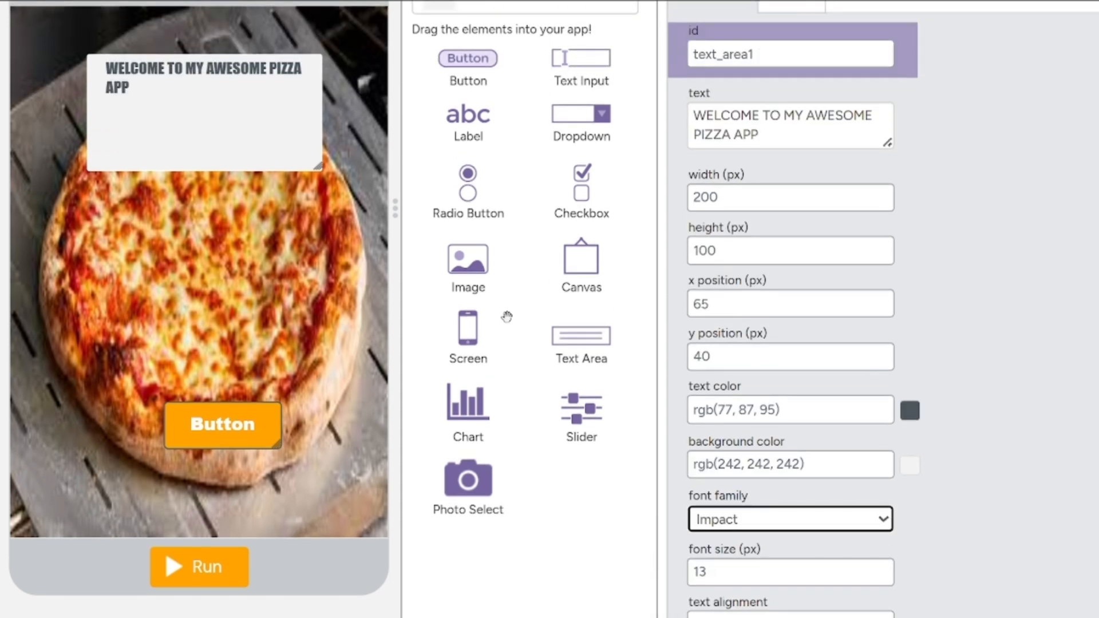
Set the welcome text color to #ebf1f7 and make the text area's background fully transparent, rgba(242,242,242,0).
click(910, 410)
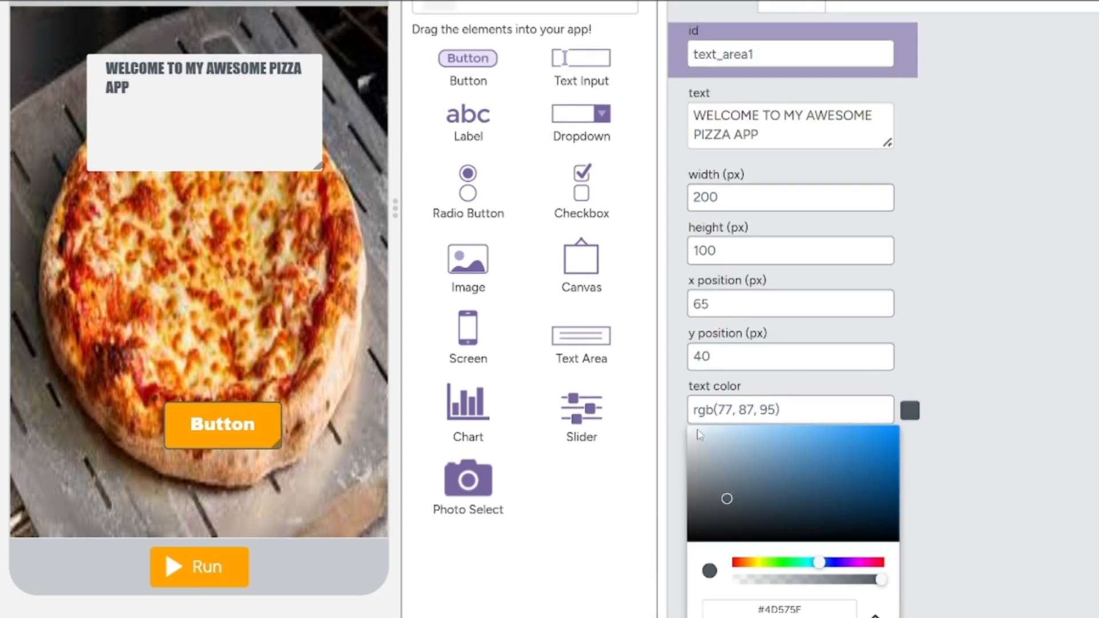
click(700, 436)
click(984, 535)
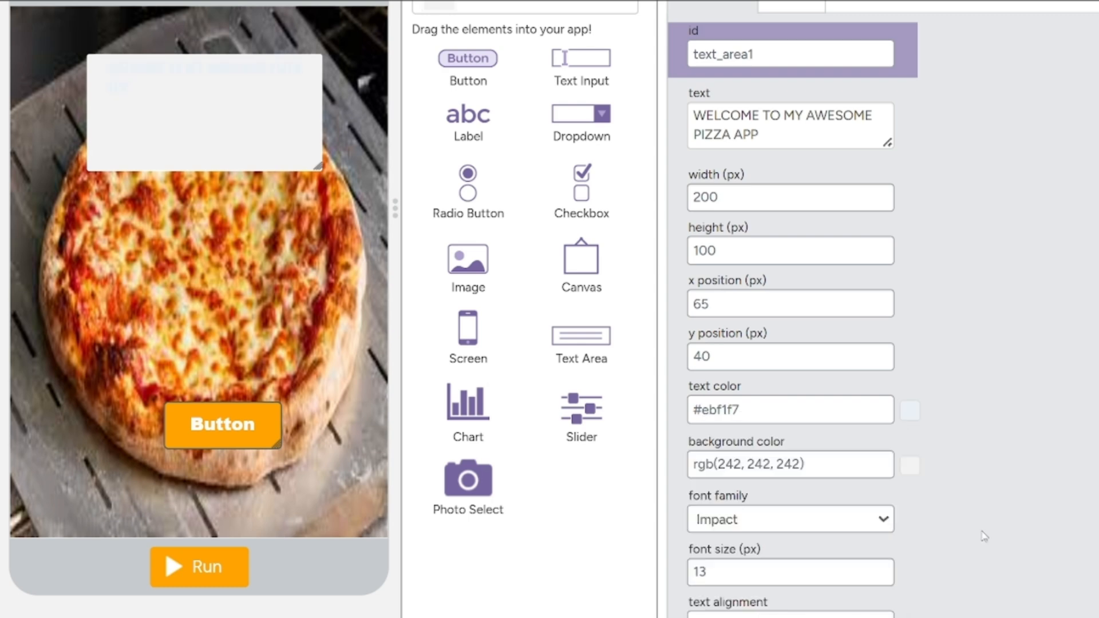
click(910, 466)
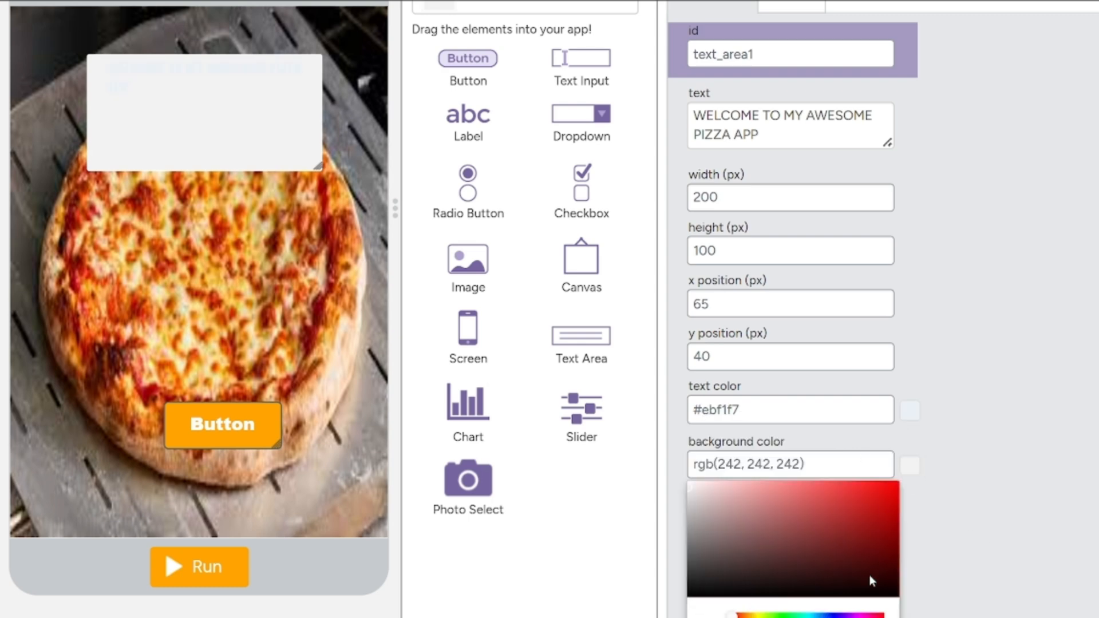
drag(882, 617, 681, 617)
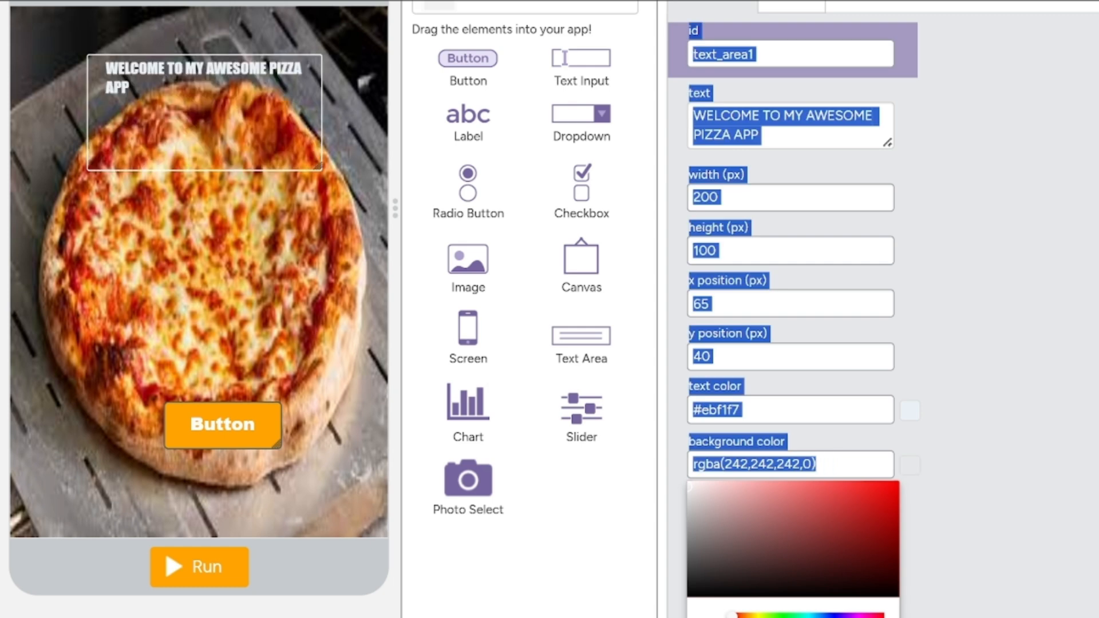
click(973, 607)
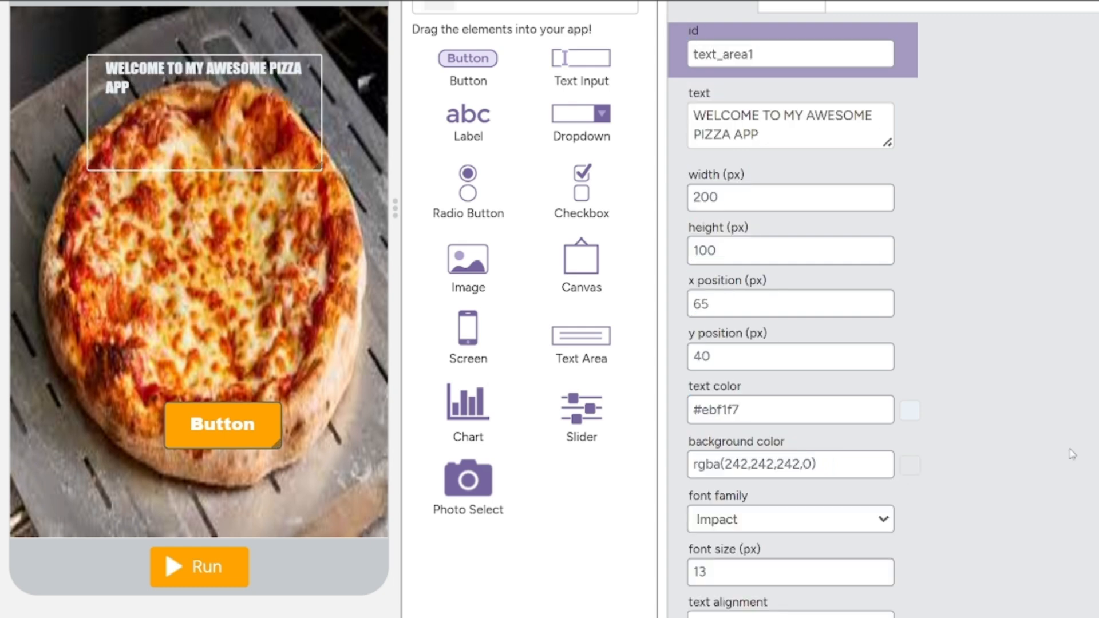
Remove the welcome text area's border by setting its border width to 0 px.
scroll(1069, 454, down, 1)
scroll(873, 376, down, 2)
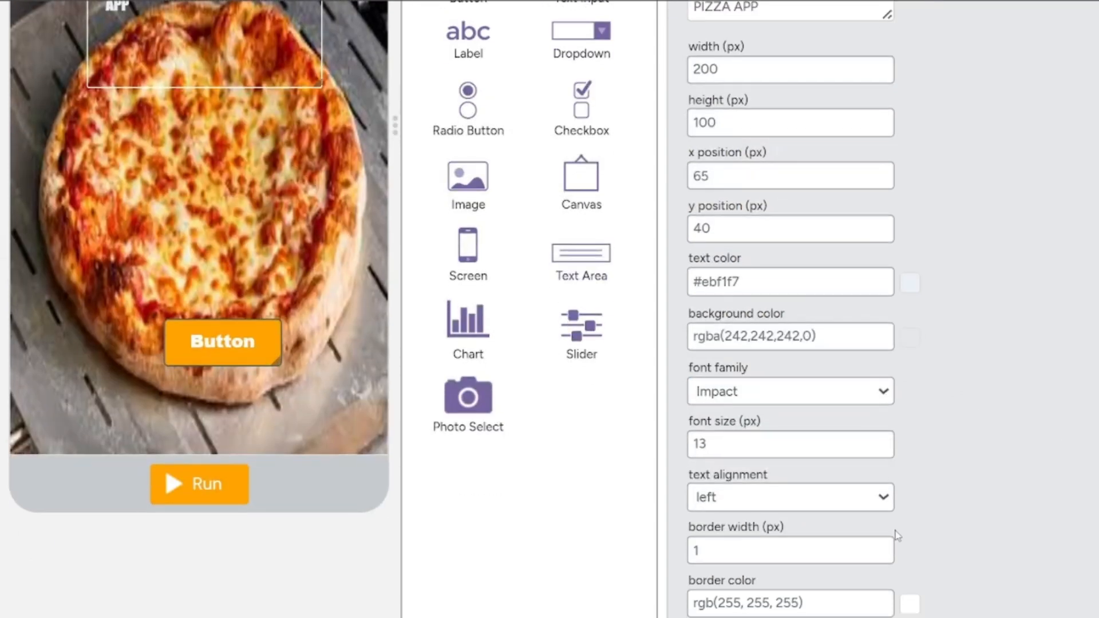
click(880, 555)
scroll(880, 558, up, 1)
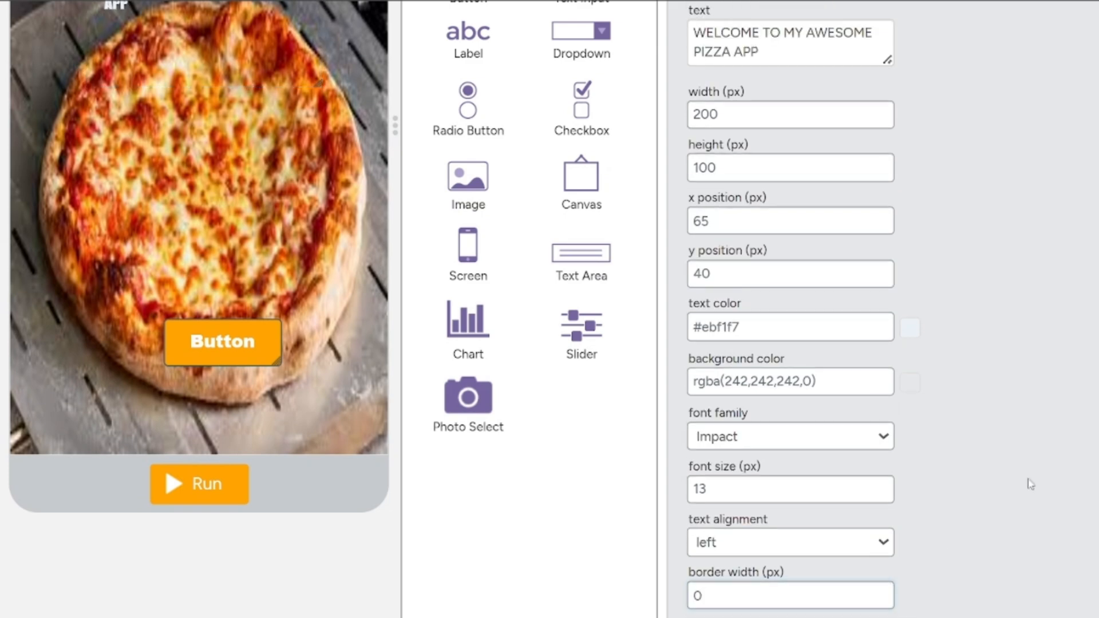
scroll(1031, 483, up, 4)
scroll(810, 488, down, 1)
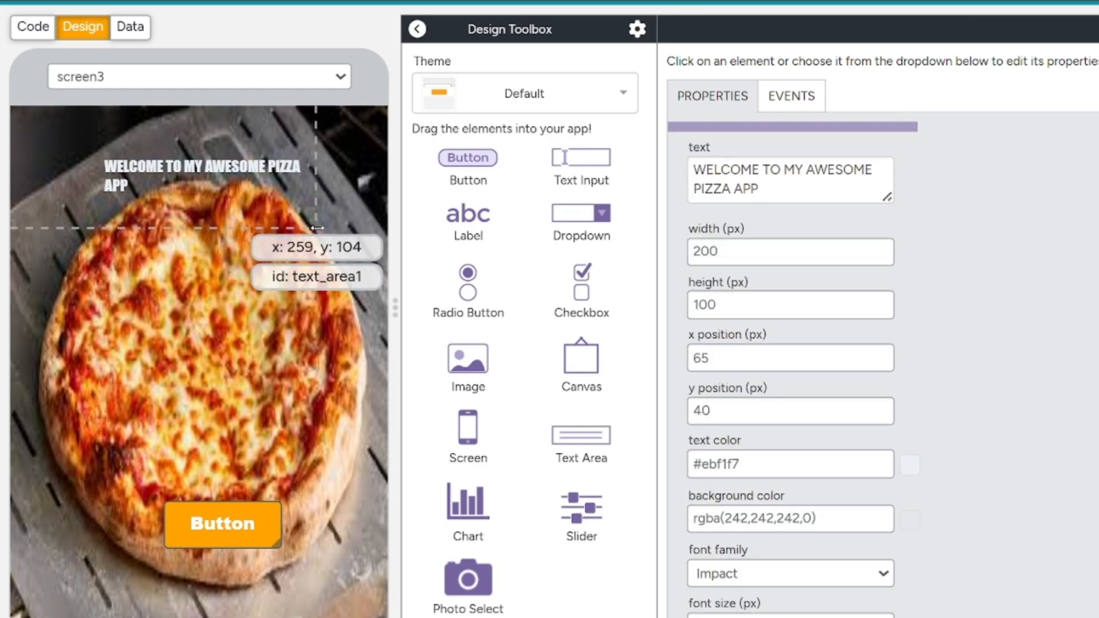
Widen the welcome text area to about 240 px and move it up to about x 60, y 20.
drag(316, 219, 360, 219)
drag(267, 173, 261, 149)
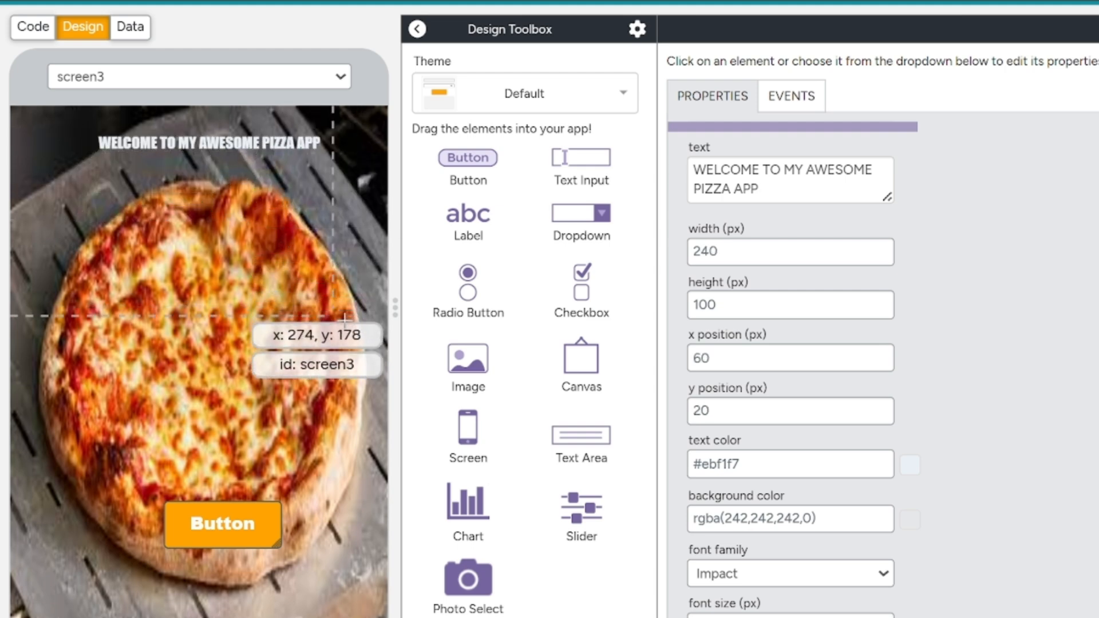
click(338, 76)
click(336, 96)
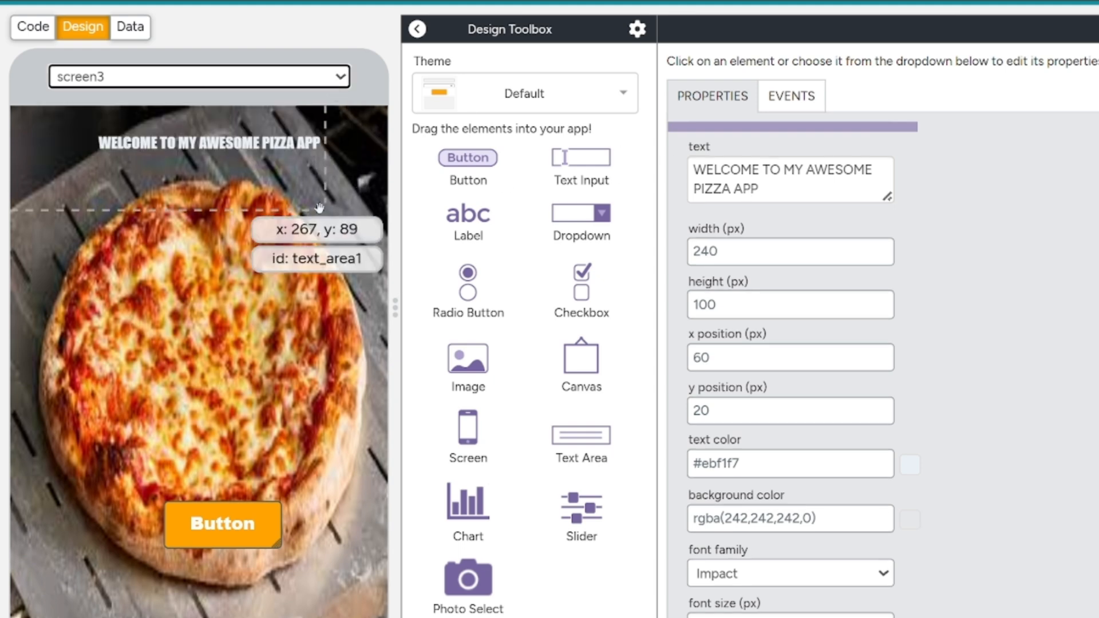
Change the id of the pizza background screen to scnHome.
scroll(835, 299, up, 1)
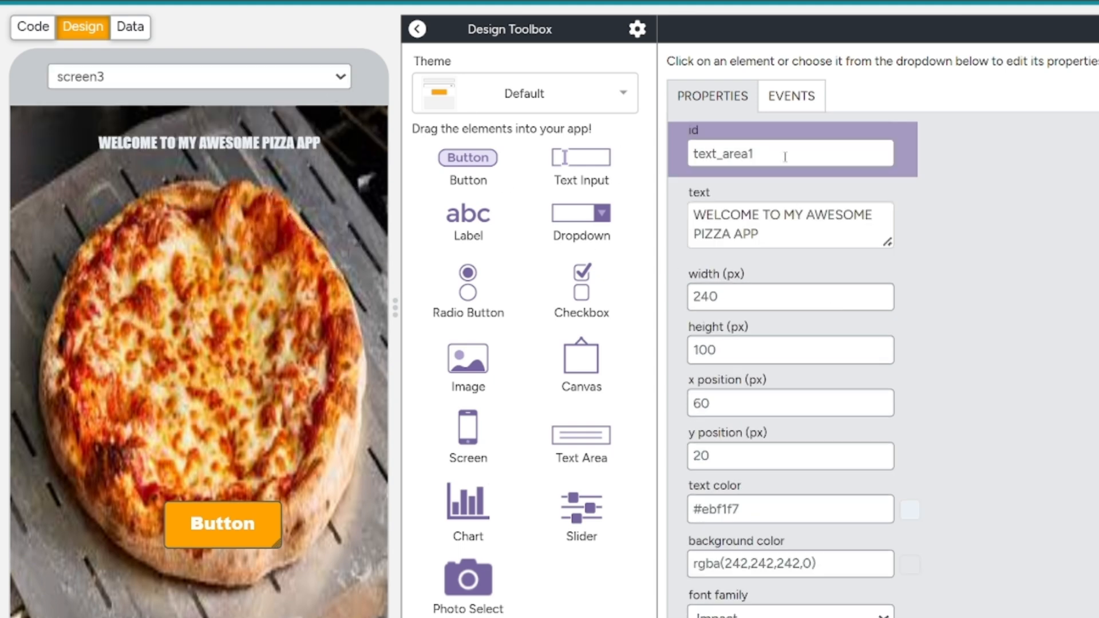
click(276, 357)
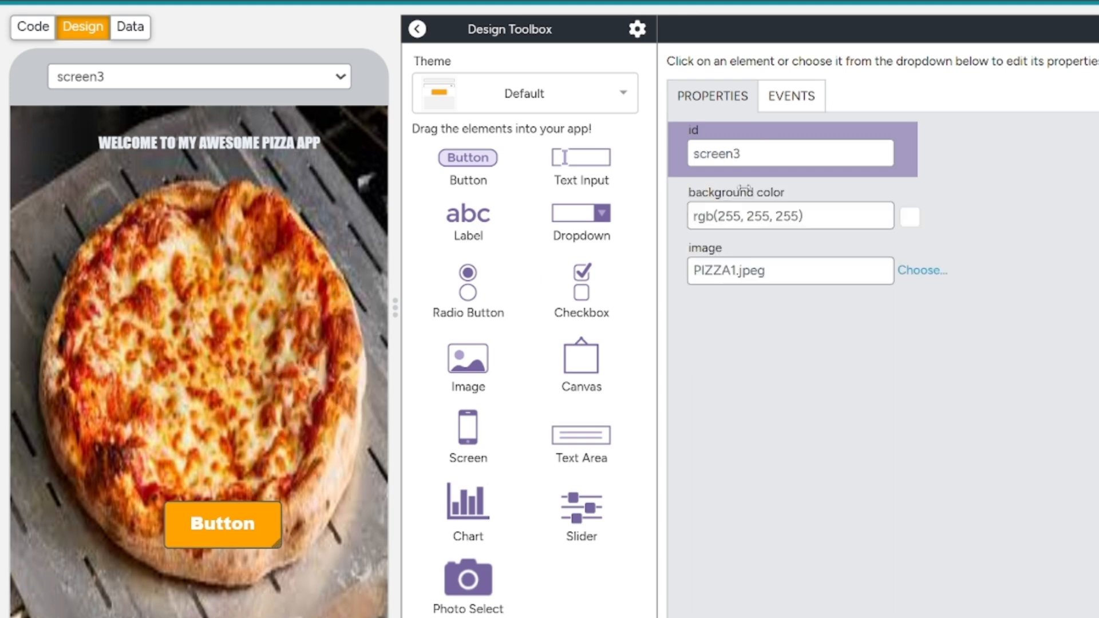
double_click(756, 157)
text(s)
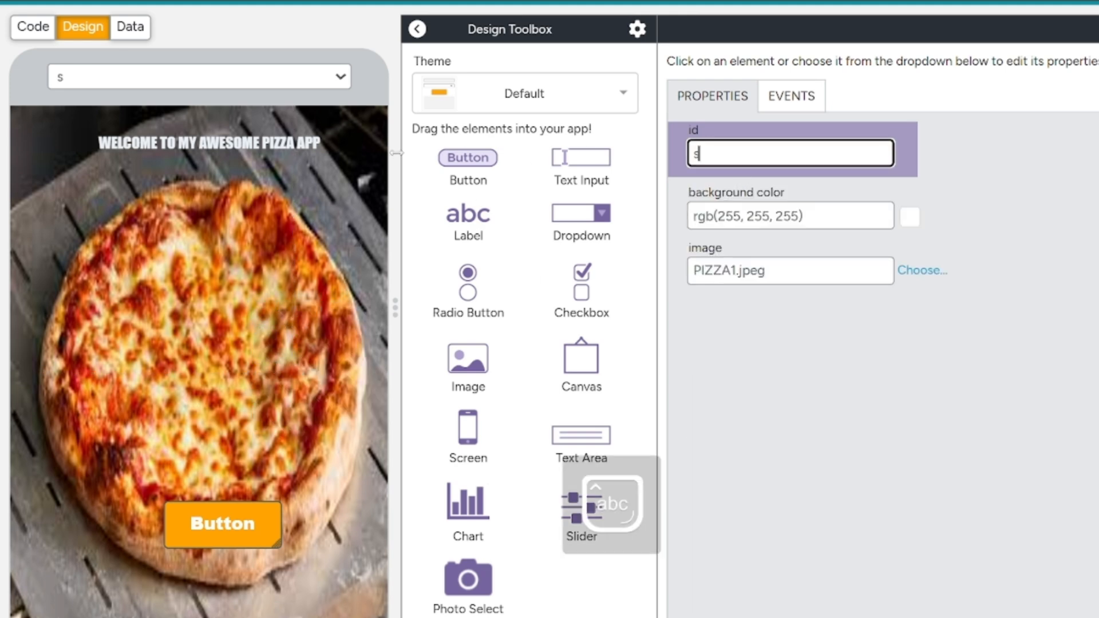
text(cnHome)
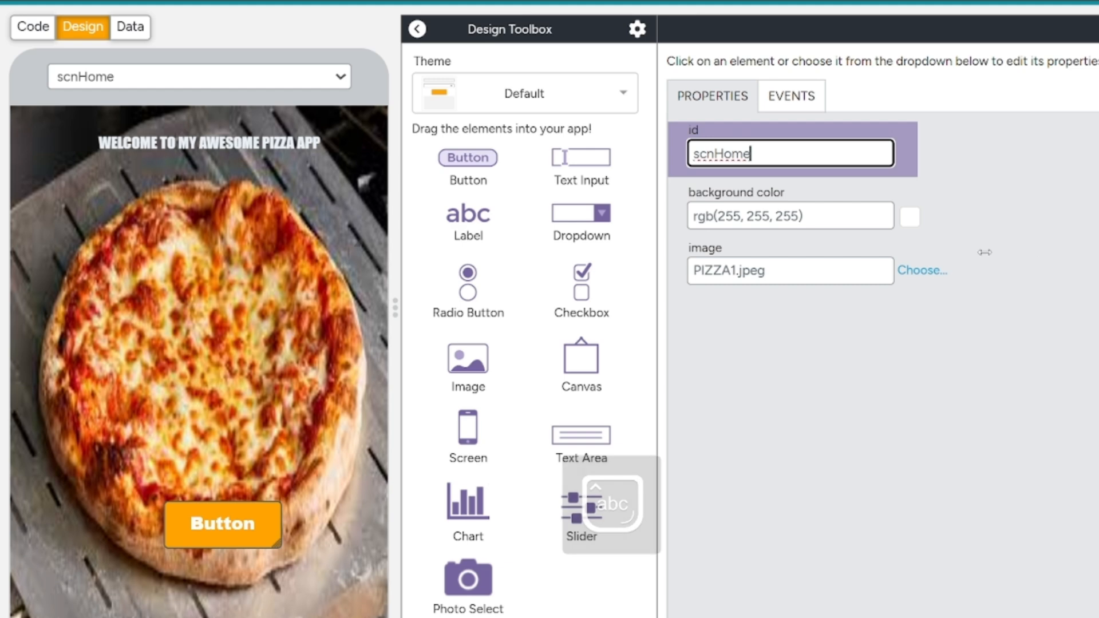
click(1040, 241)
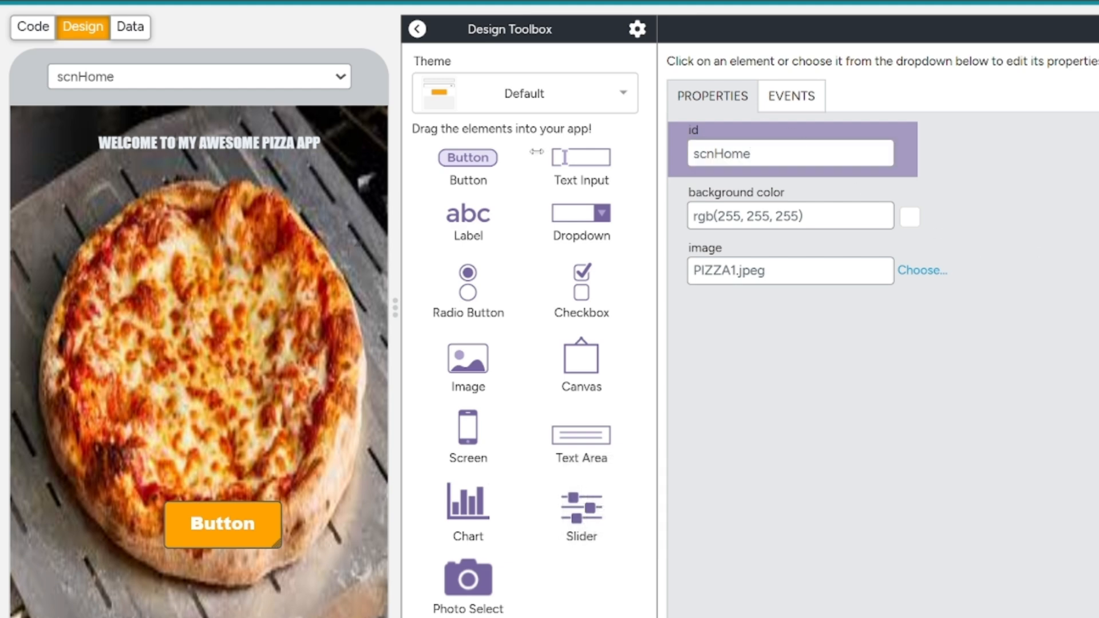
Change the id of the orange button on the home screen to btnBegin.
drag(467, 364, 419, 390)
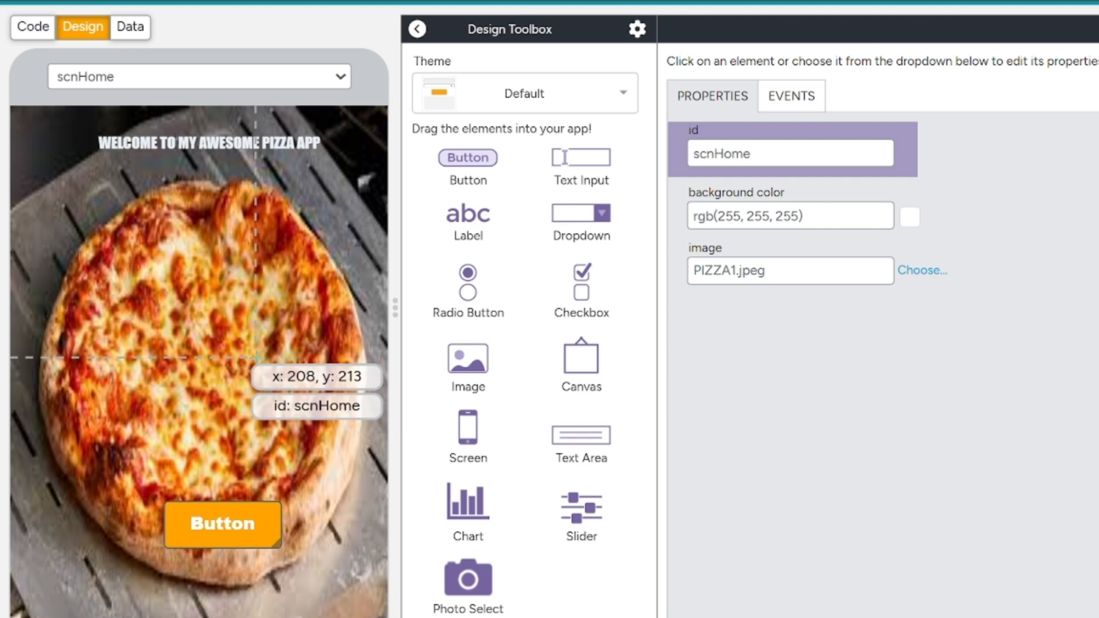
click(226, 513)
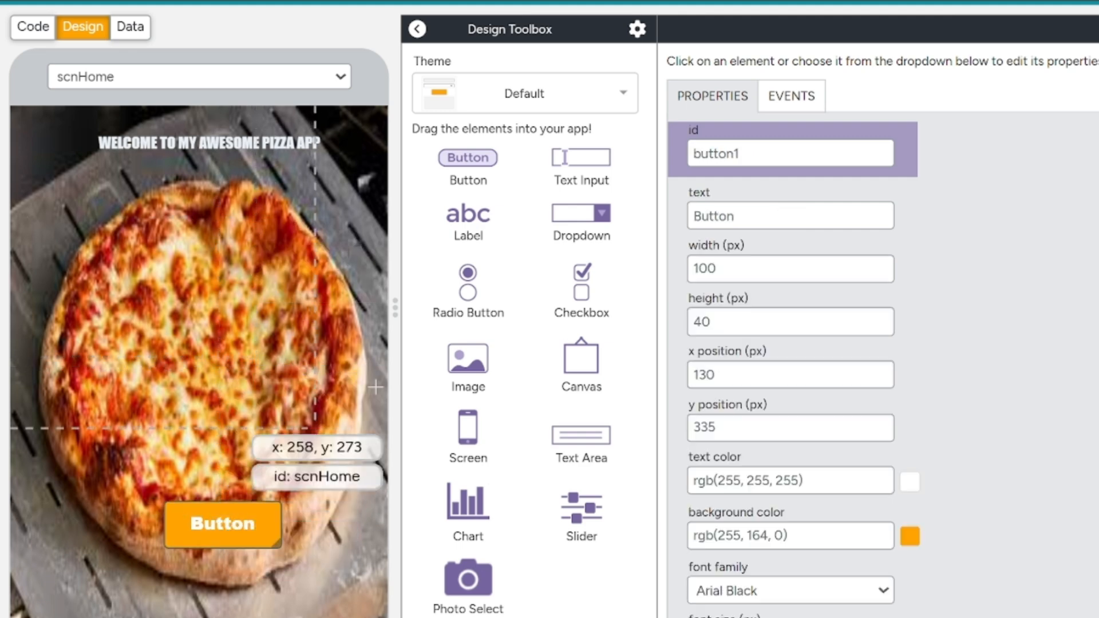
double_click(818, 157)
text(btn)
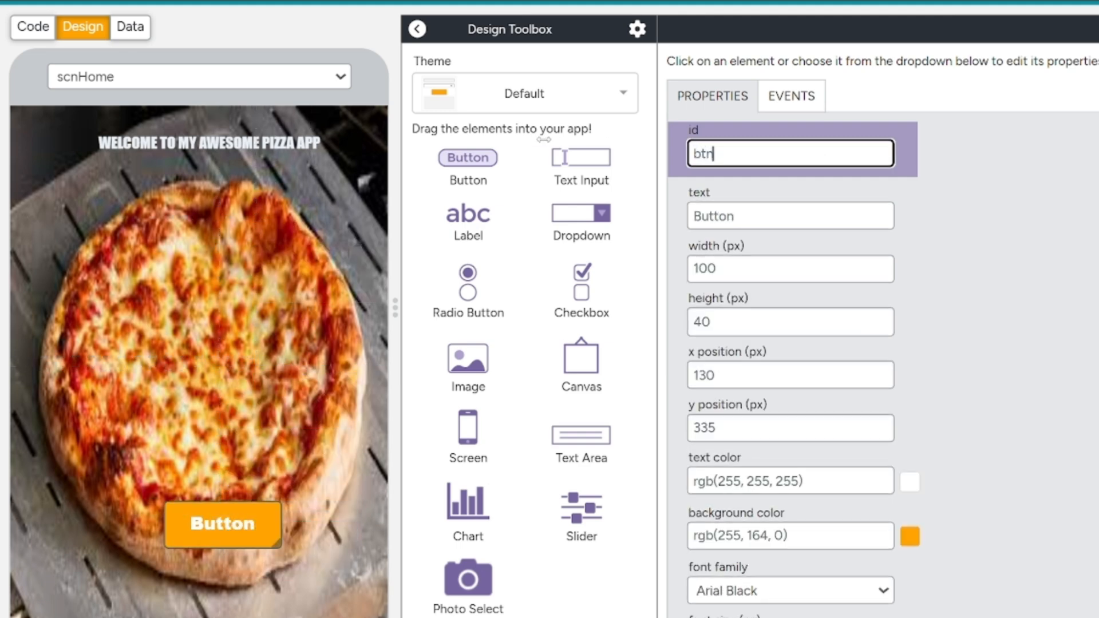
text(Begin)
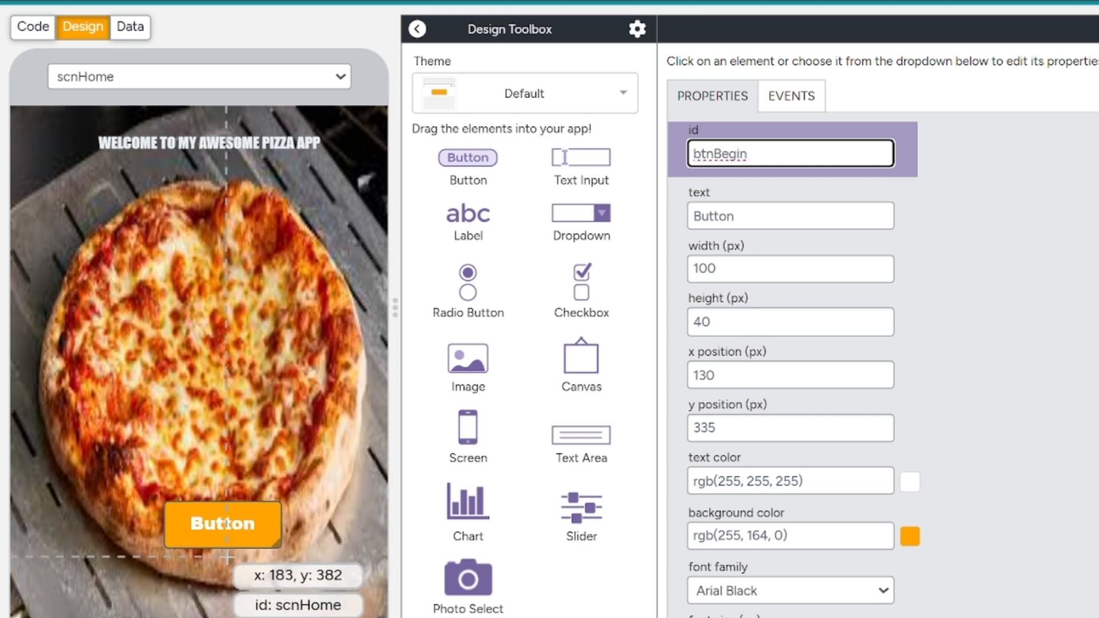
Replace the btnBegin button's text with ORDER NOW.
click(224, 524)
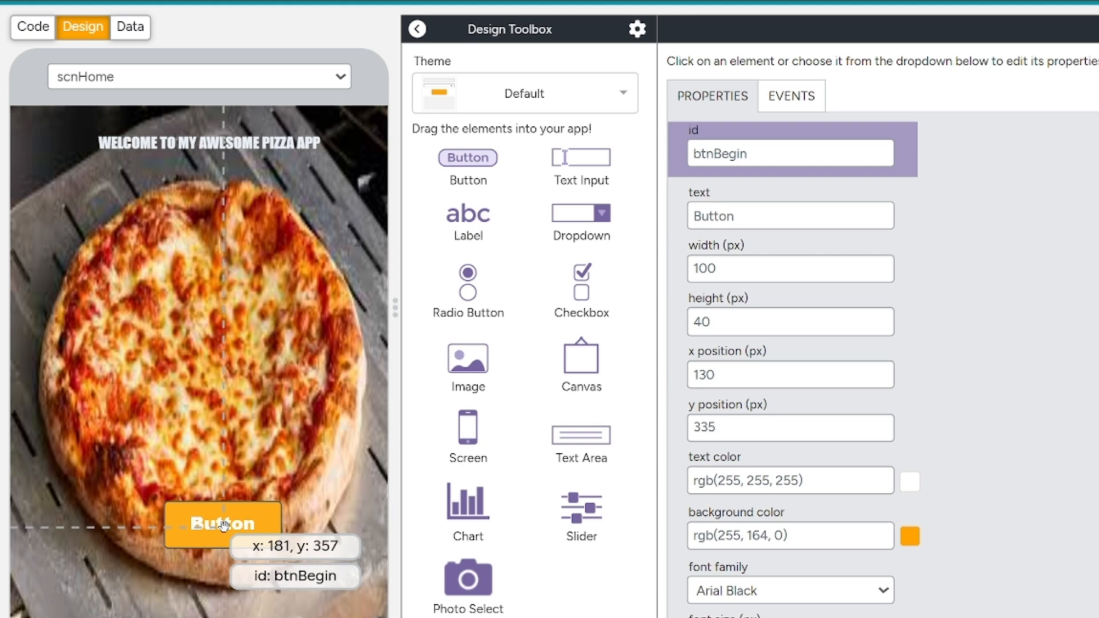
click(760, 213)
key(BackSpace)
key(BackSpace)
key(BackSpace)
key(BackSpace)
key(BackSpace)
key(BackSpace)
key(Caps_Lock)
text(ORDE)
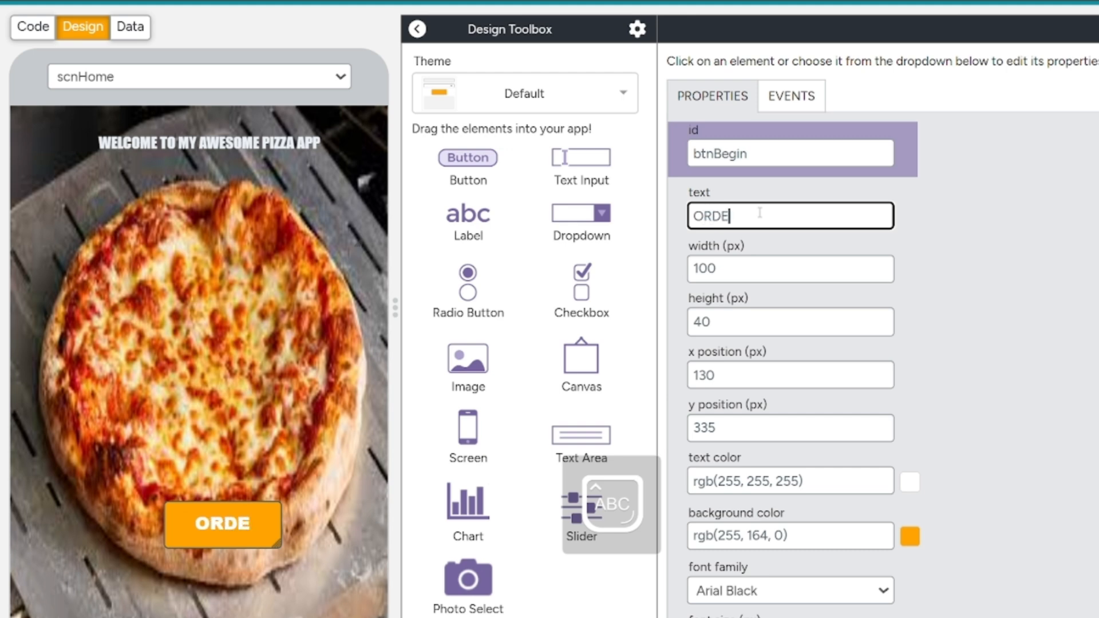
text(R NOW)
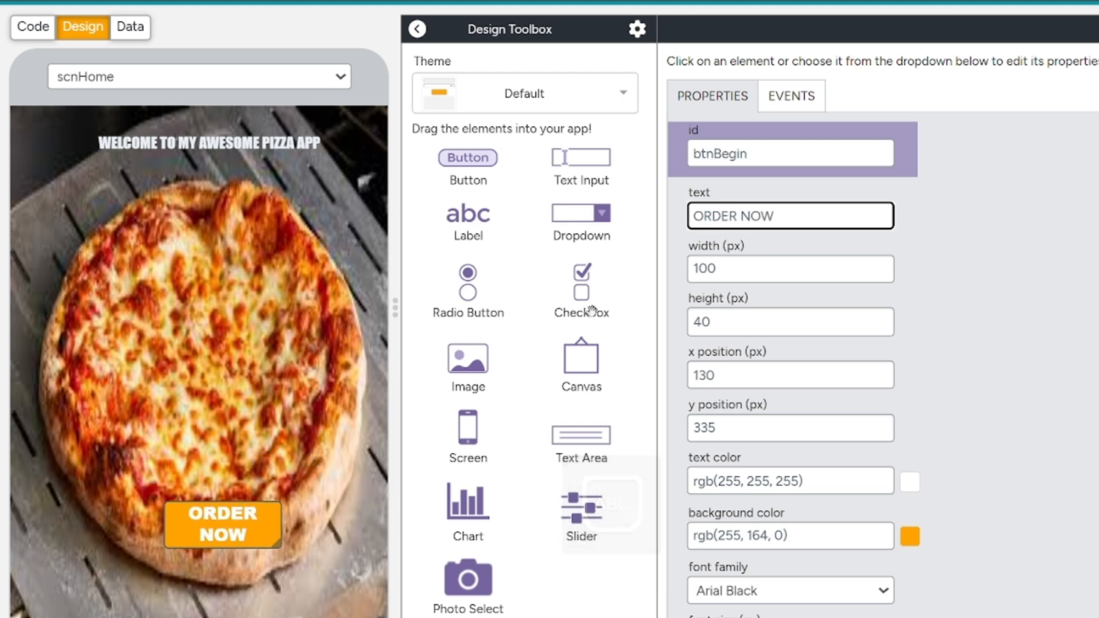
Enlarge the ORDER NOW button to about 320 by 105 px at x 0, y 345, filling the lower part of the screen.
drag(281, 521, 384, 534)
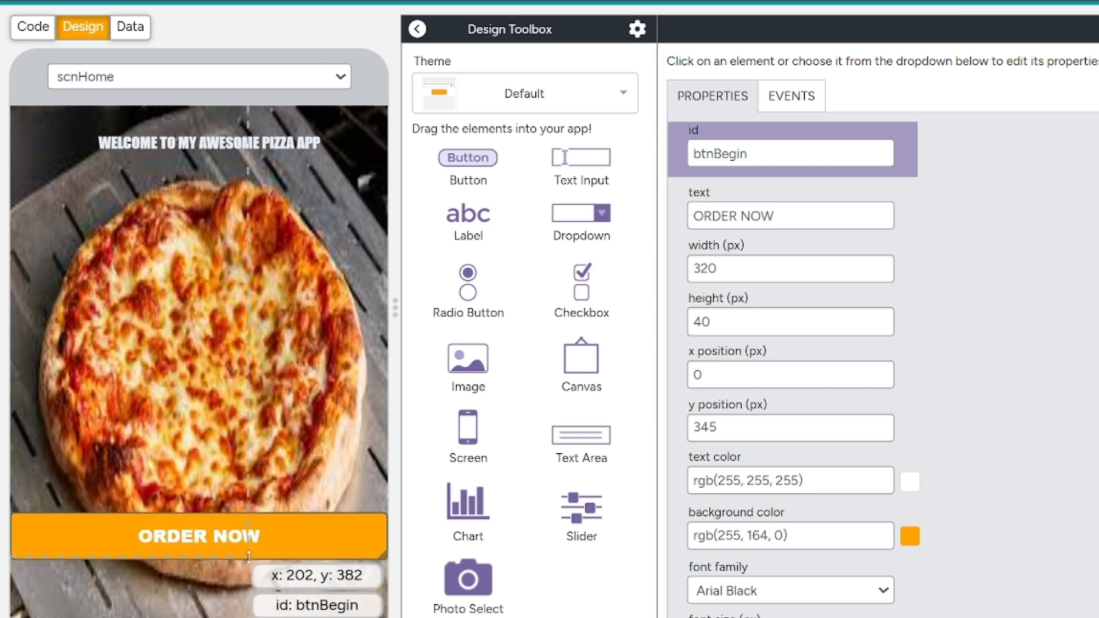
drag(248, 555, 245, 617)
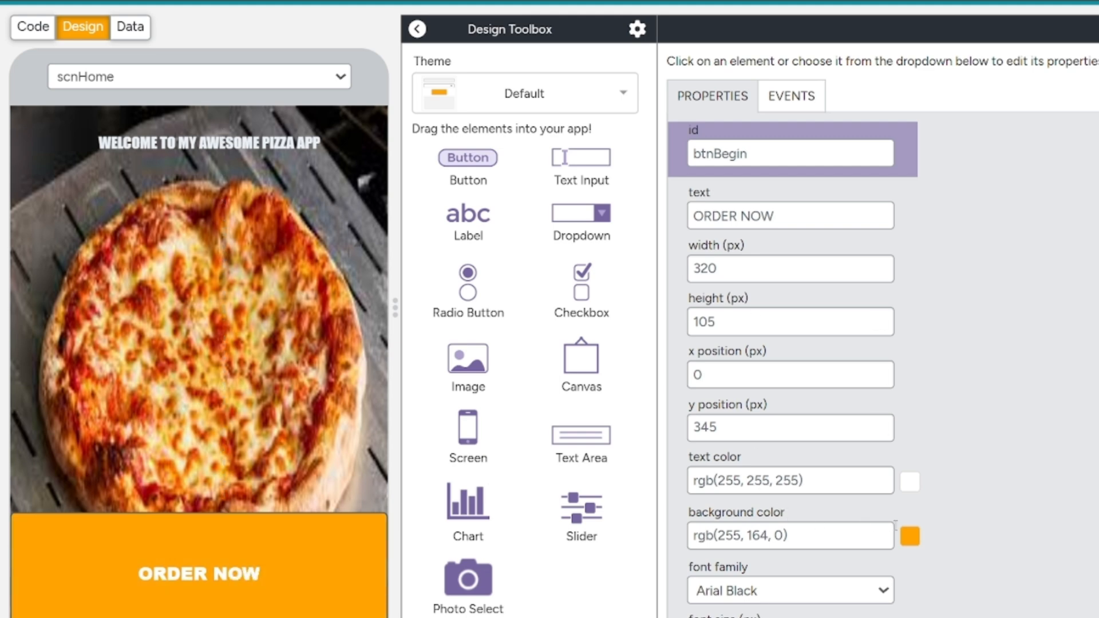
Set the ORDER NOW button's background color to a greyish brown, #84755b.
click(910, 537)
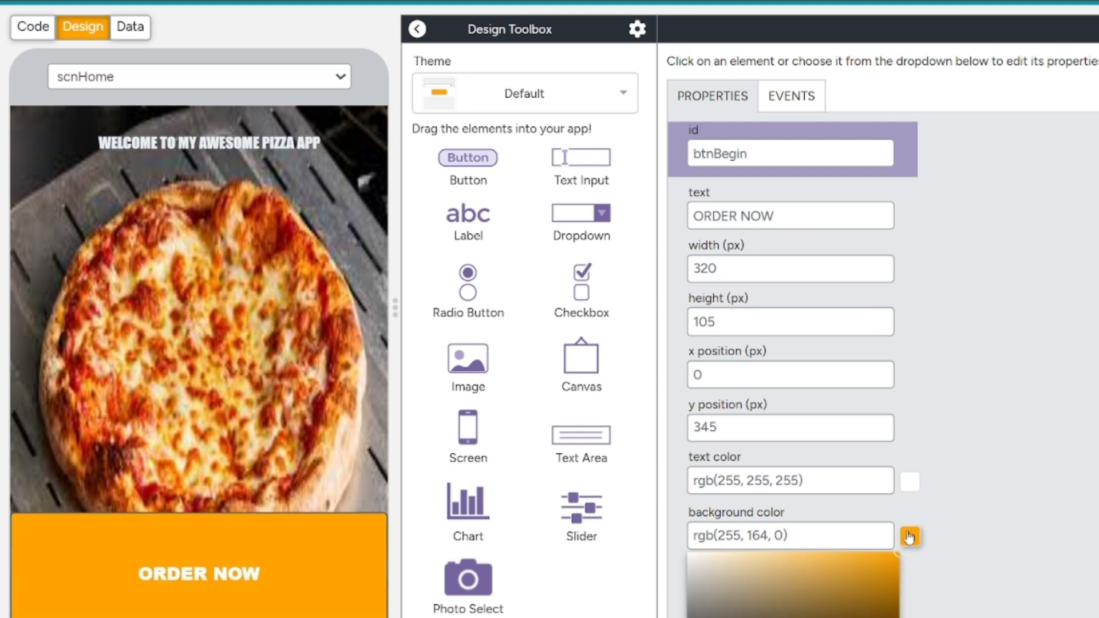
click(832, 610)
click(797, 617)
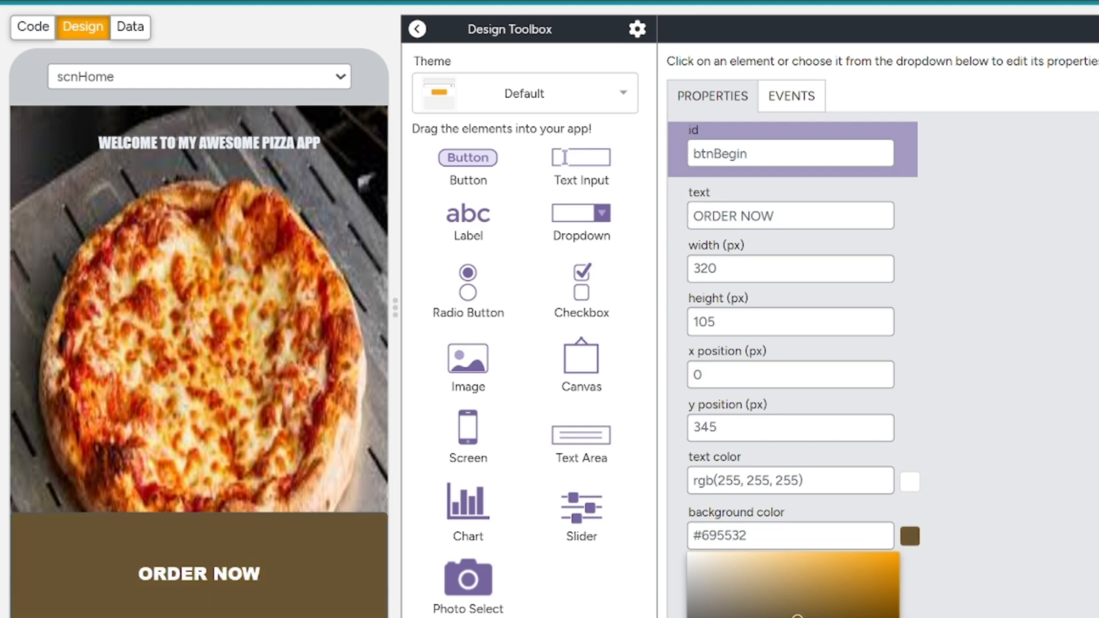
click(752, 609)
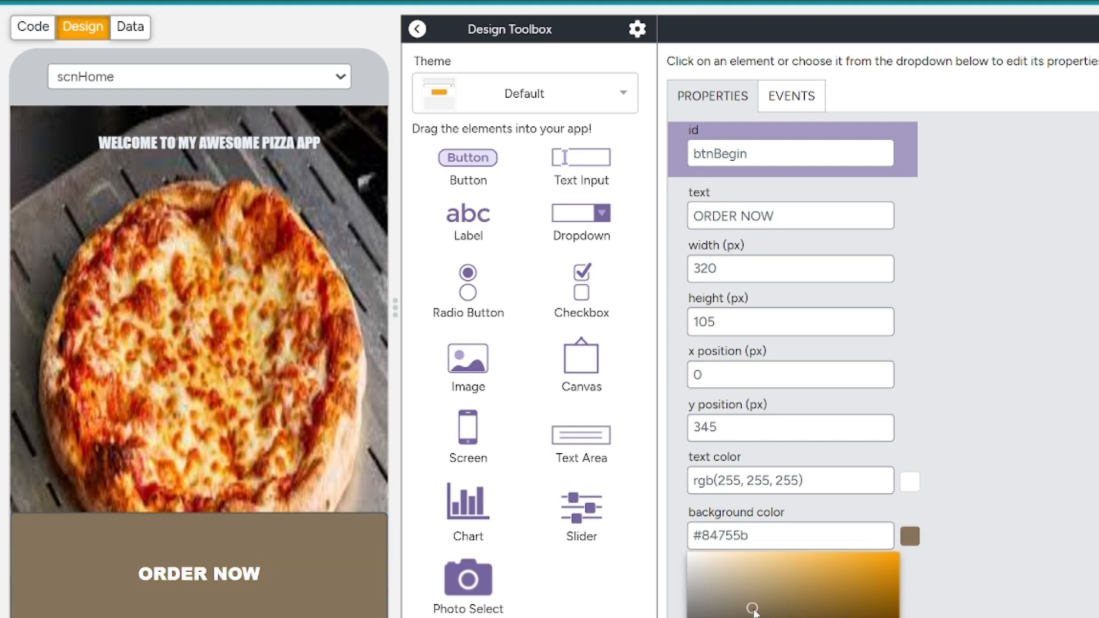
click(204, 363)
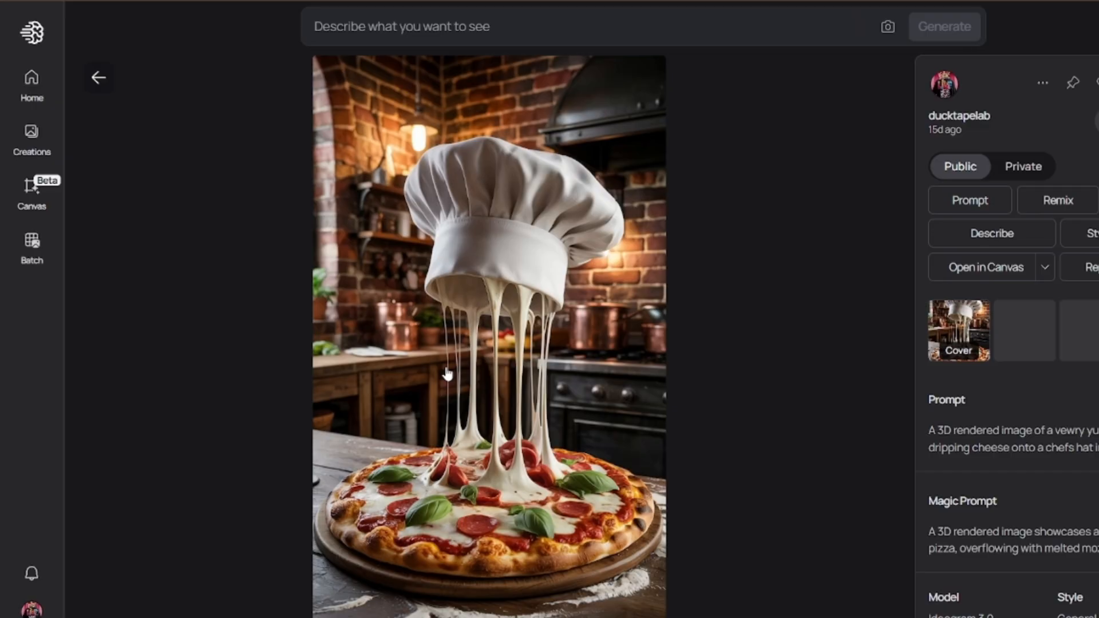
Switch to Ideogram and download the image of a chef's hat dripping cheese onto a pizza.
right_click(447, 371)
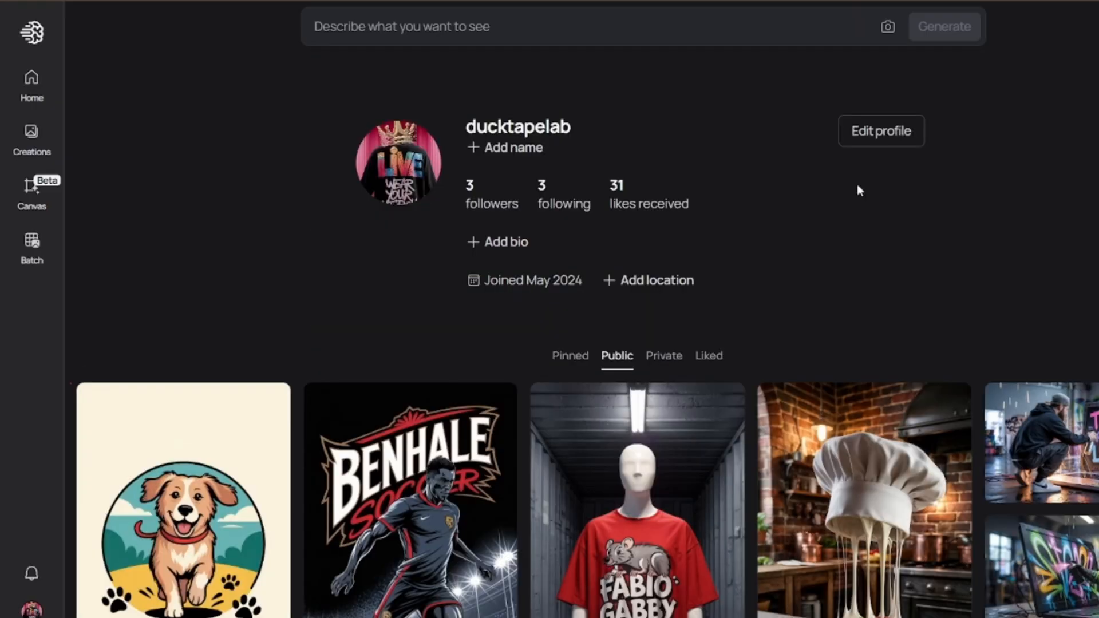
click(792, 438)
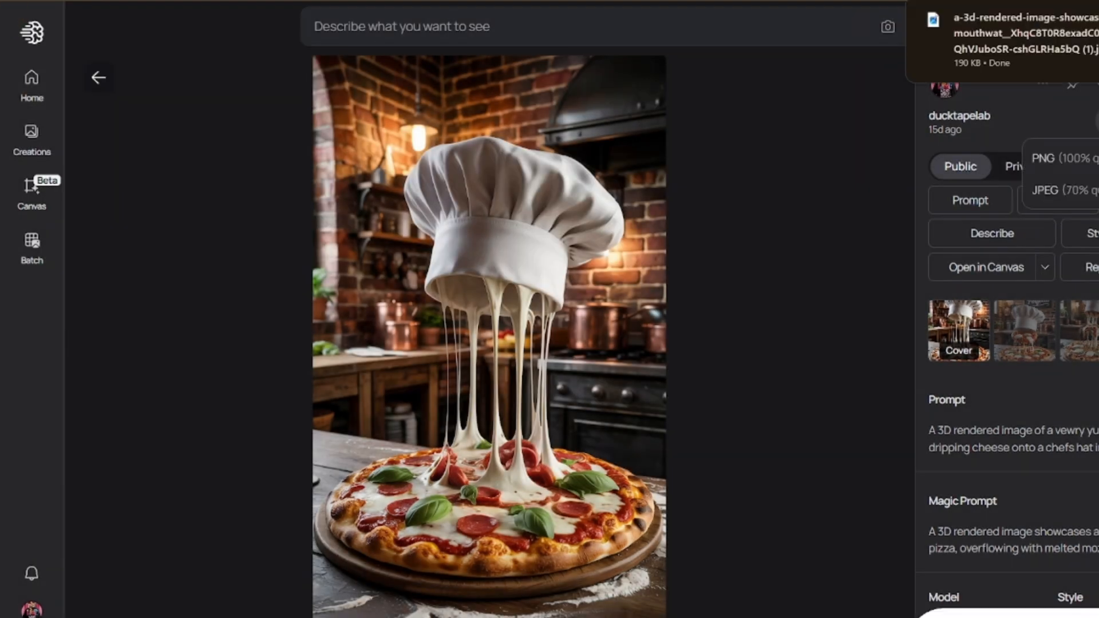
click(1086, 194)
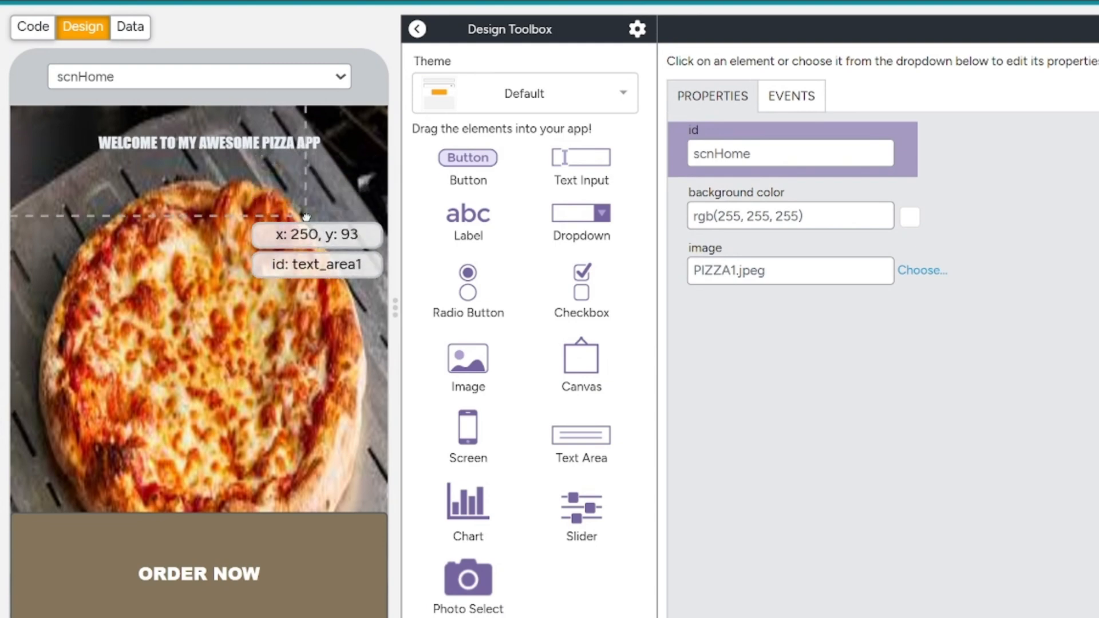
Back in App Lab, upload the newest chef's hat pizza image from Downloads and use it as the scnHome screen's background image.
click(304, 216)
click(240, 368)
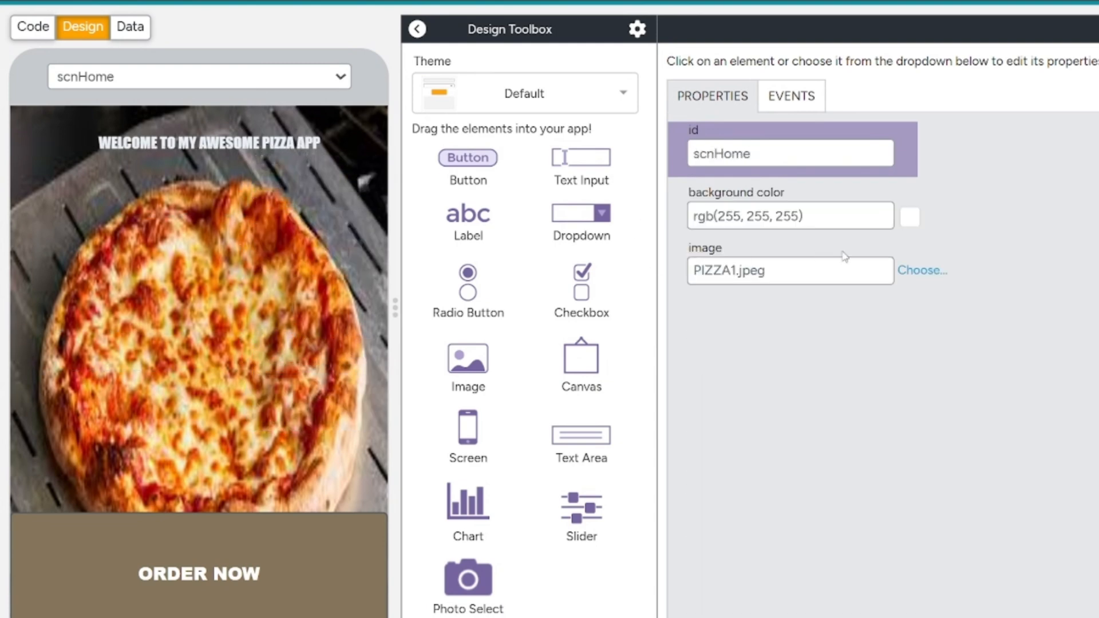
click(905, 270)
click(653, 275)
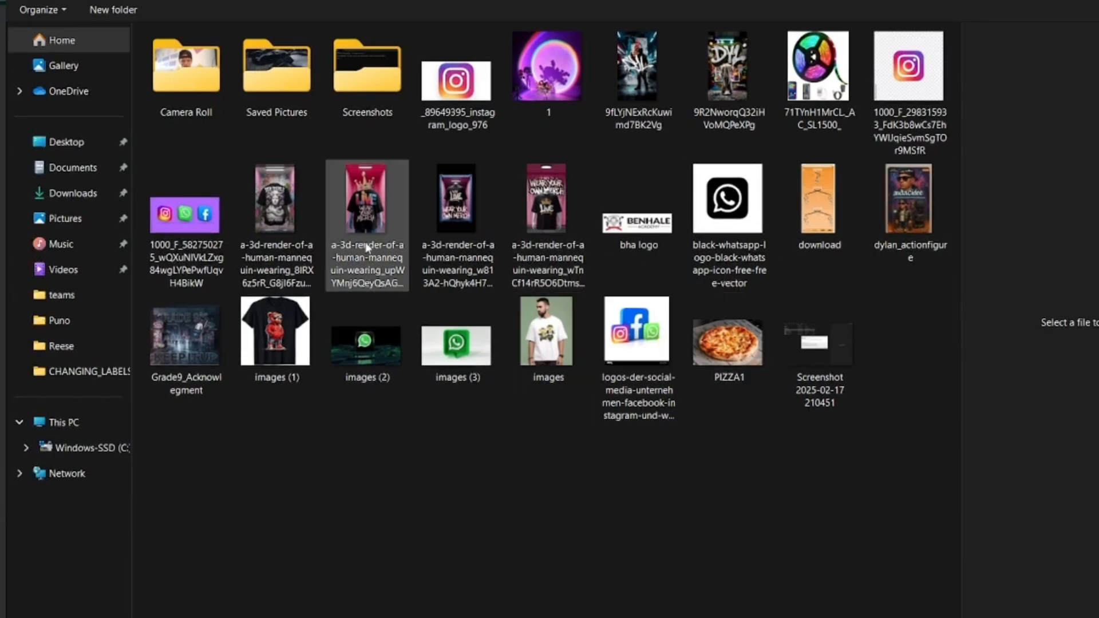
click(87, 193)
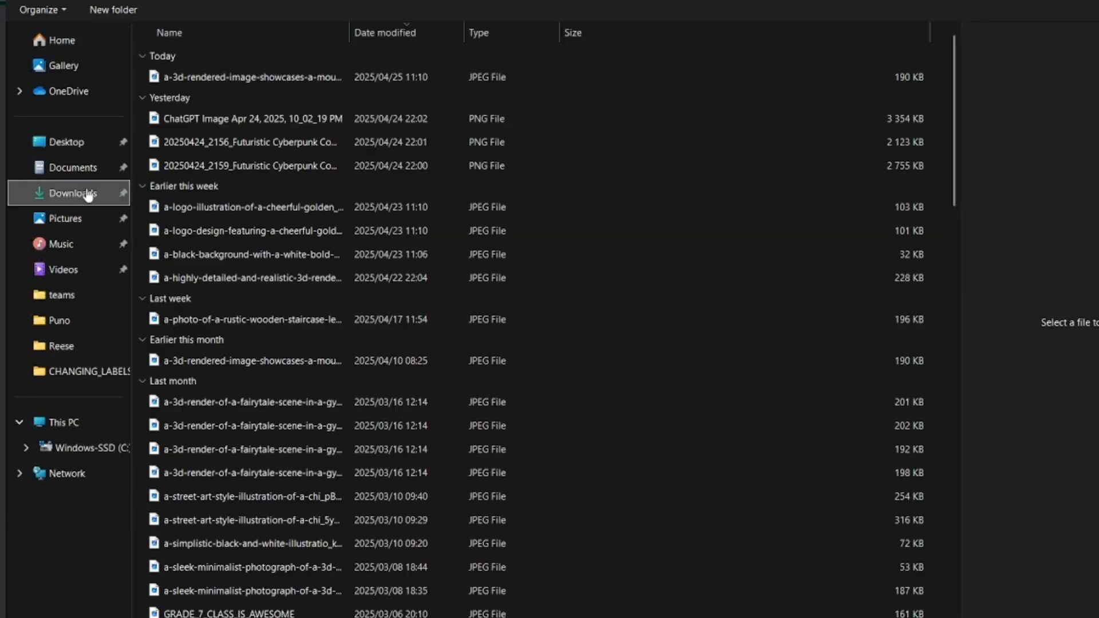
double_click(190, 76)
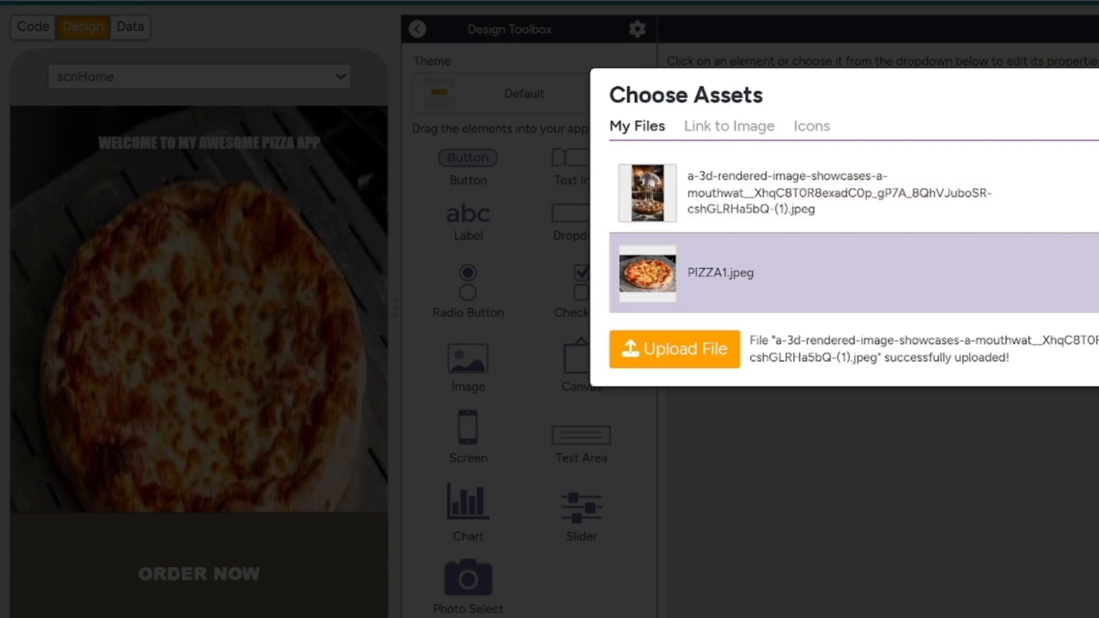
click(688, 195)
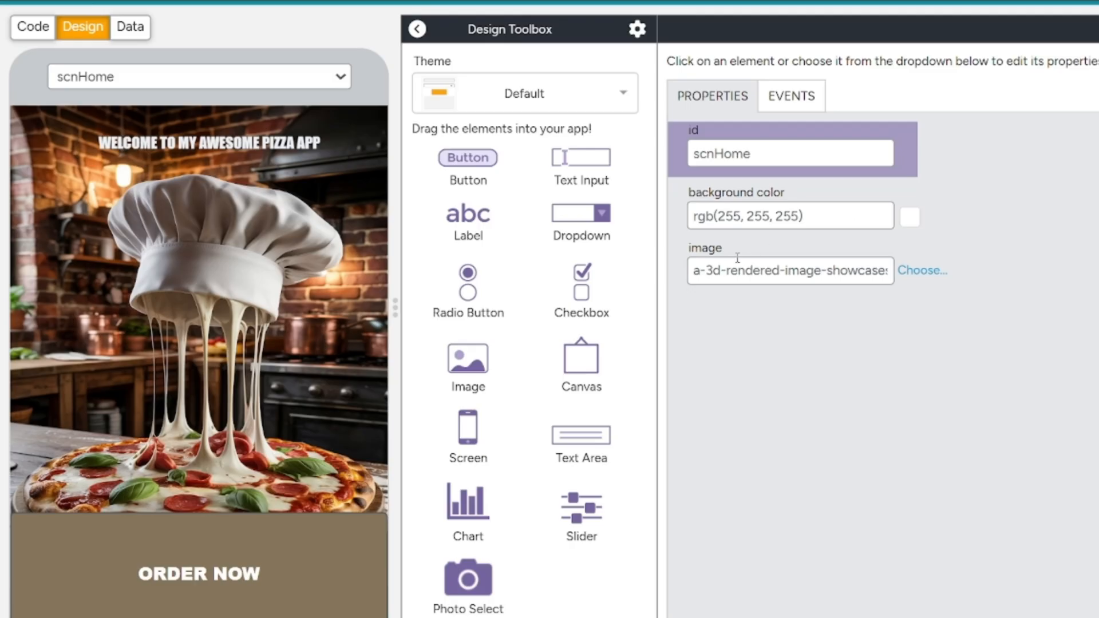
Set the ORDER NOW button's background color to near-black, #160f03.
click(278, 527)
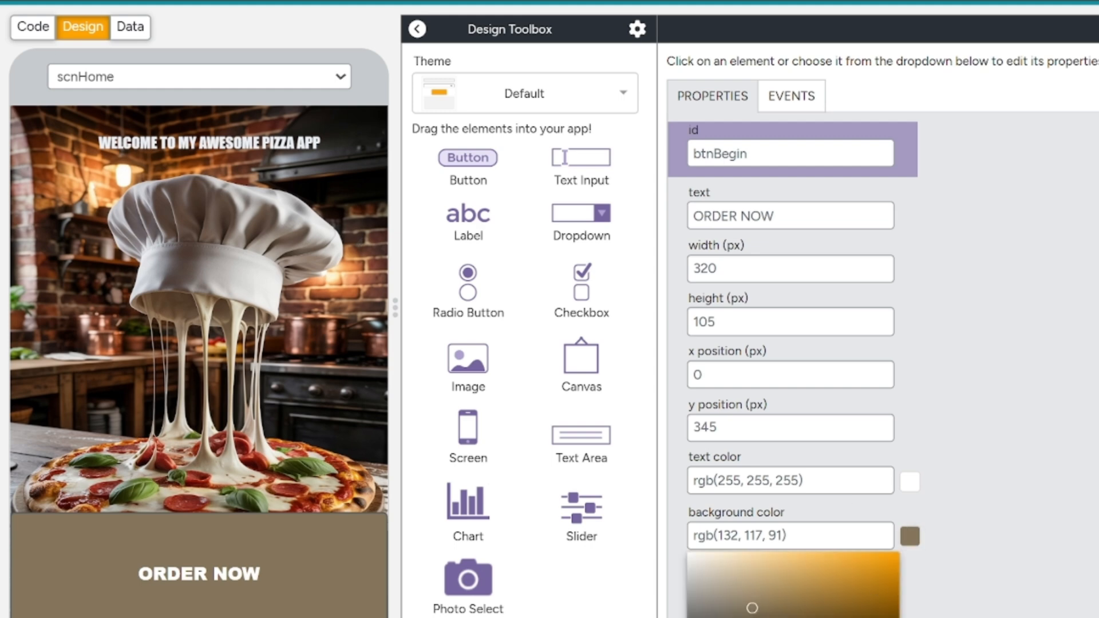
click(857, 617)
drag(857, 617, 871, 617)
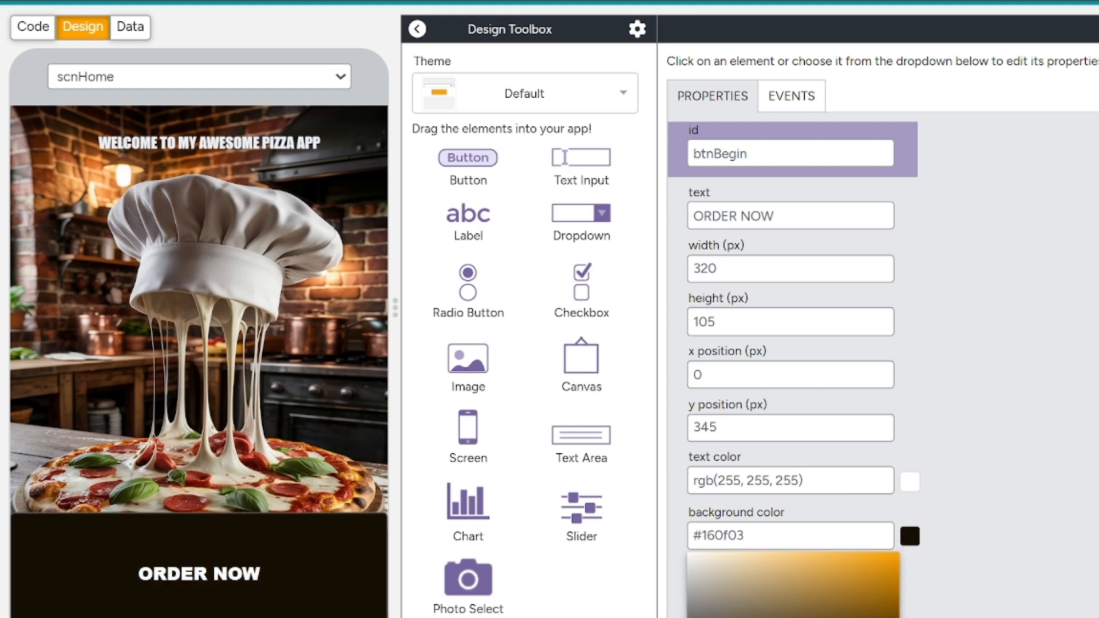
click(1017, 586)
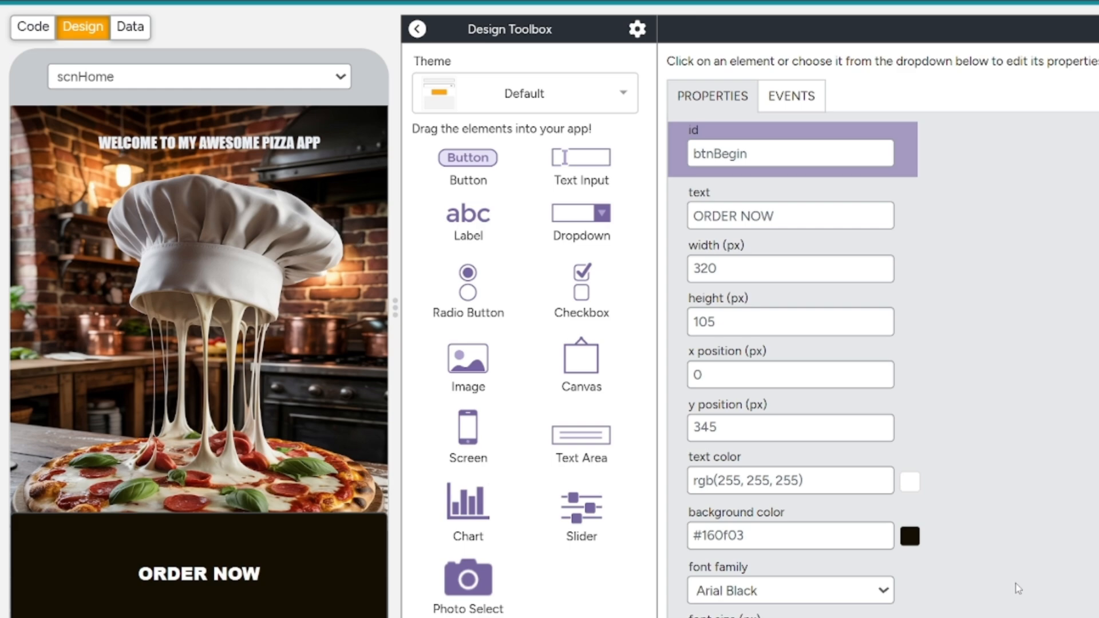
Increase the ORDER NOW button's font size to 35 px.
scroll(955, 439, down, 3)
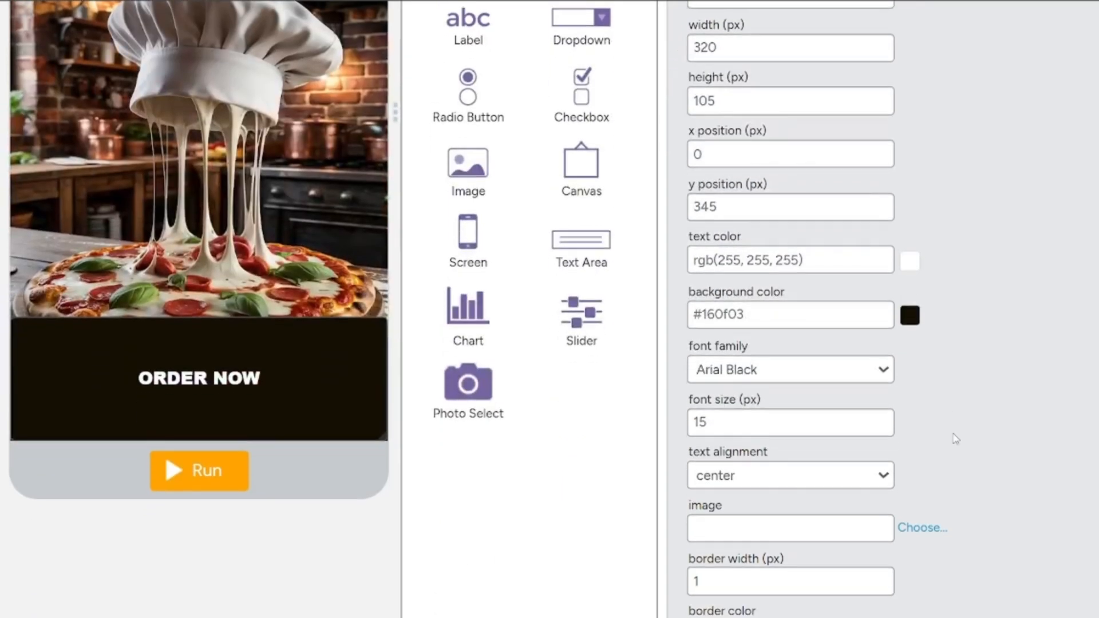
click(881, 419)
drag(881, 420, 881, 420)
scroll(920, 365, up, 1)
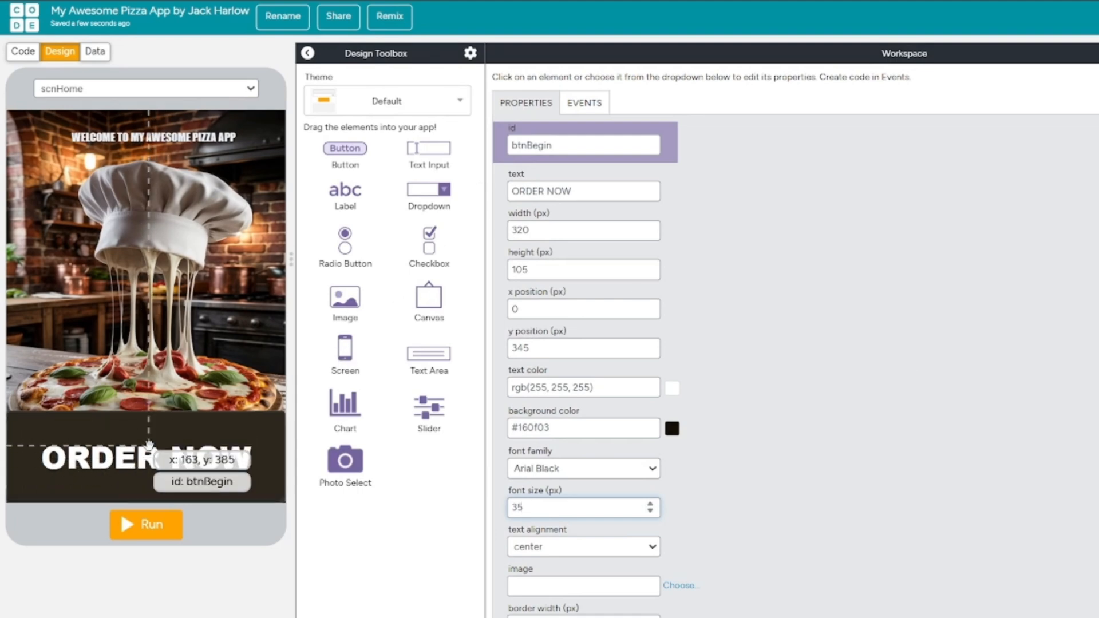
Add a new blank screen to the app and give it the id scnOrder.
drag(343, 351, 167, 344)
click(548, 145)
double_click(514, 146)
text(scnOrder)
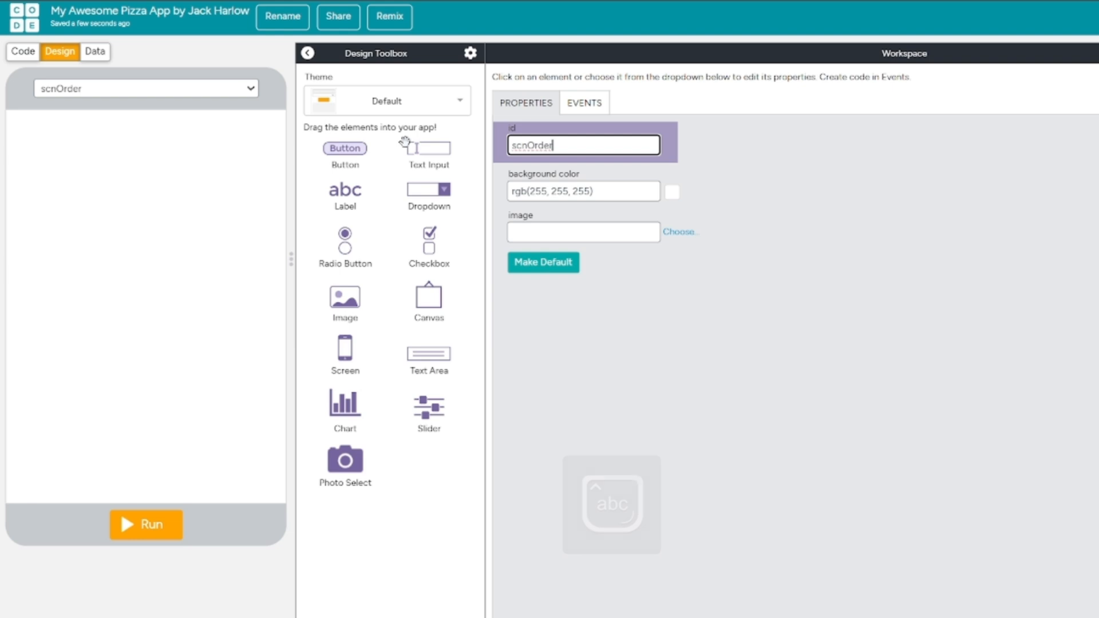
click(221, 153)
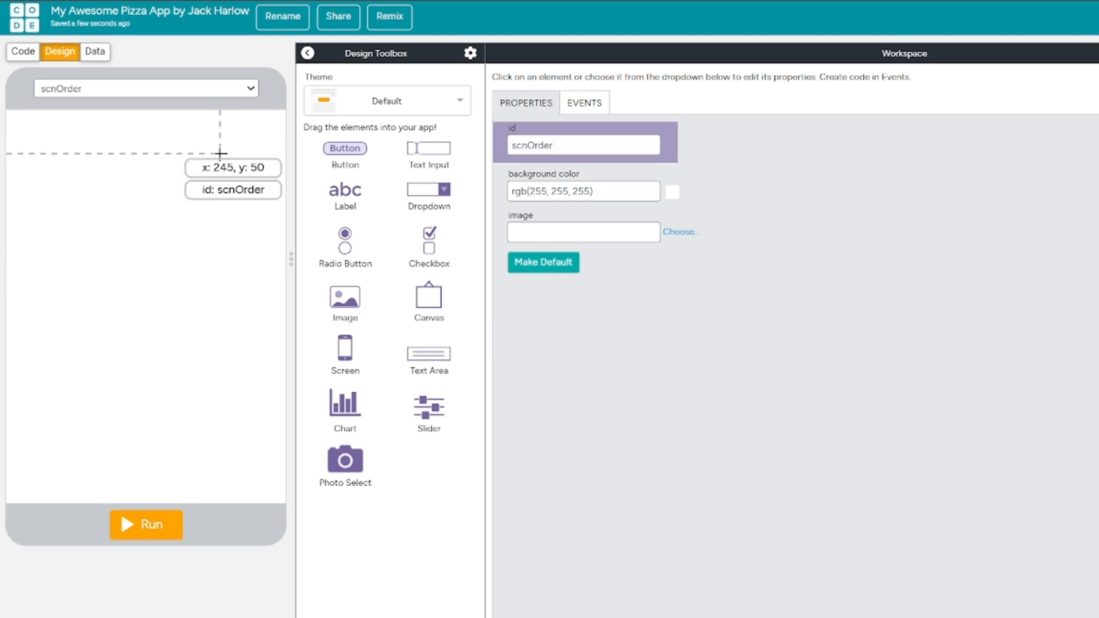
Duplicate the scnHome screen and select the duplicated screen's background.
click(216, 92)
click(222, 106)
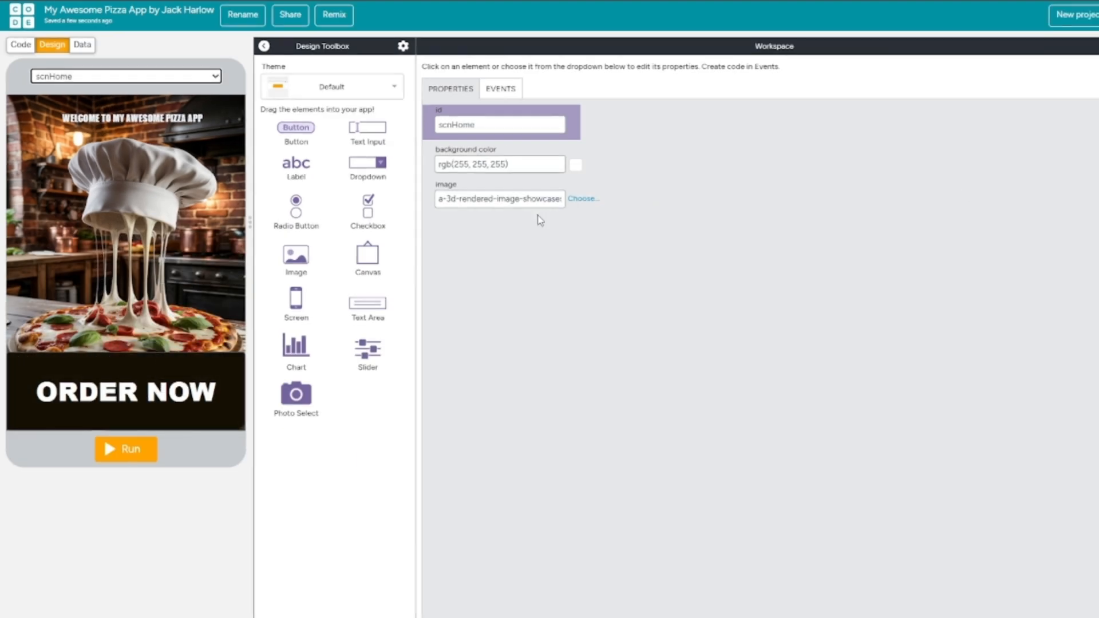
click(1095, 118)
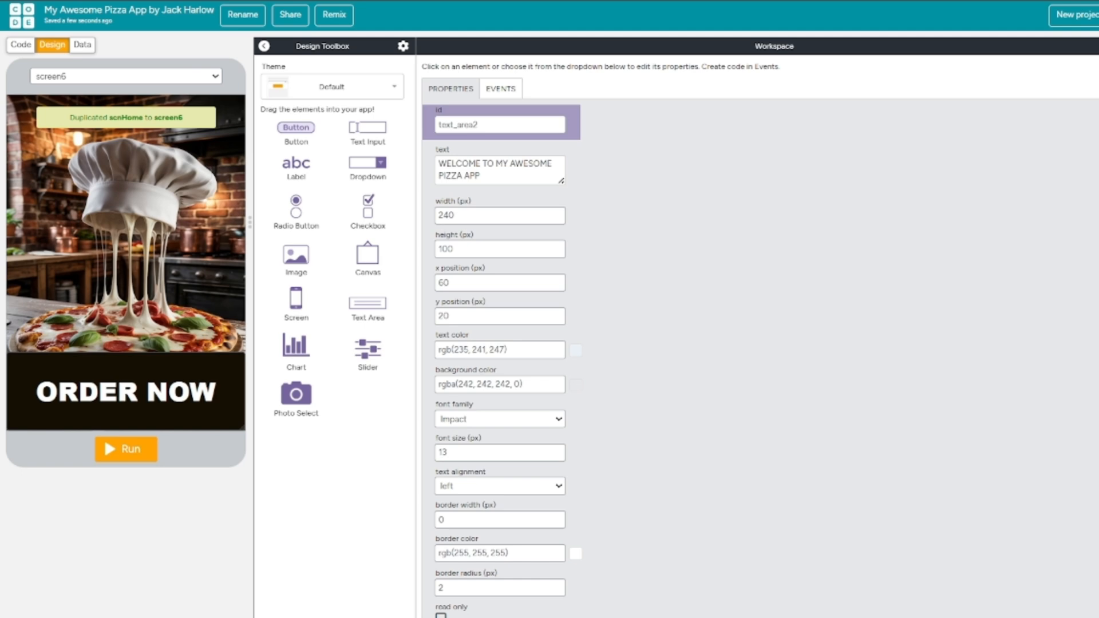
click(150, 286)
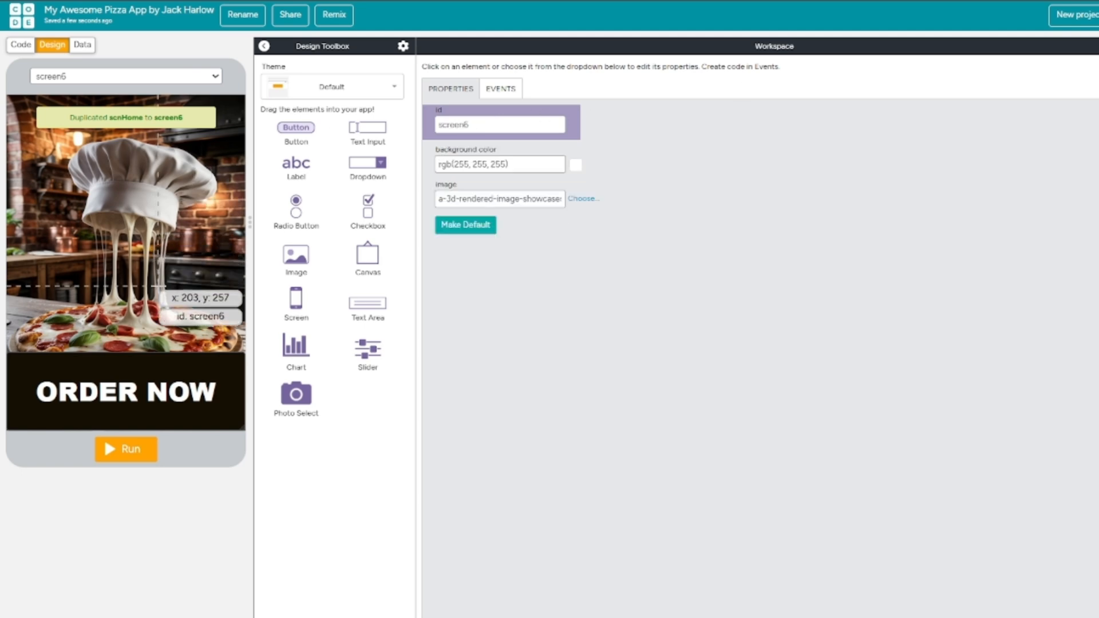
Change the duplicated home screen's id to scnOrderr.
click(524, 120)
key(ctrl+a)
text(scnOrder)
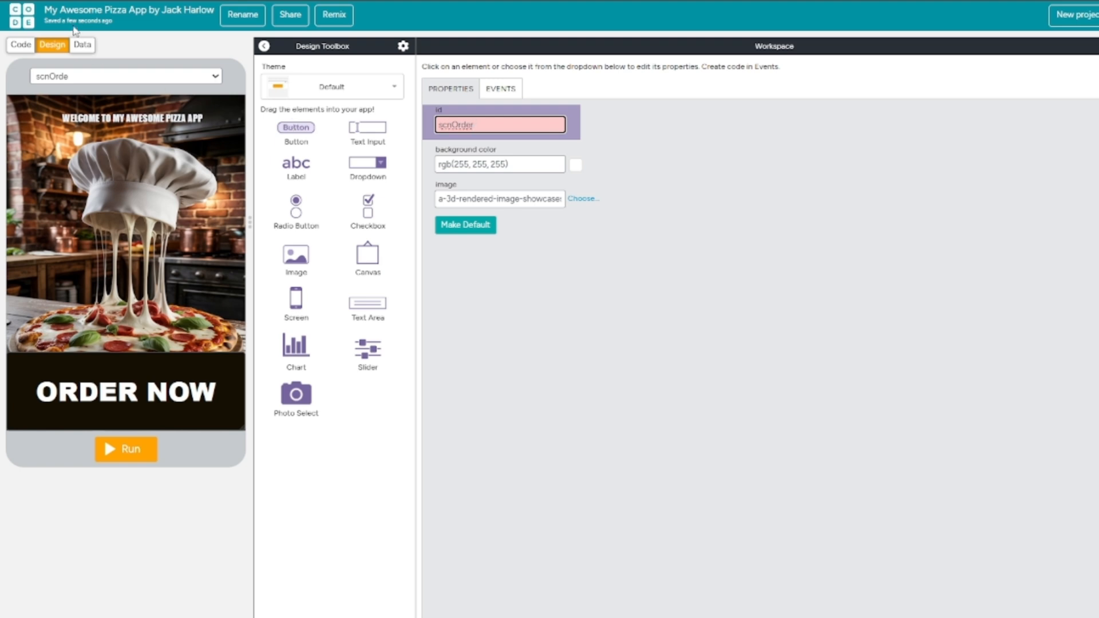
text(r)
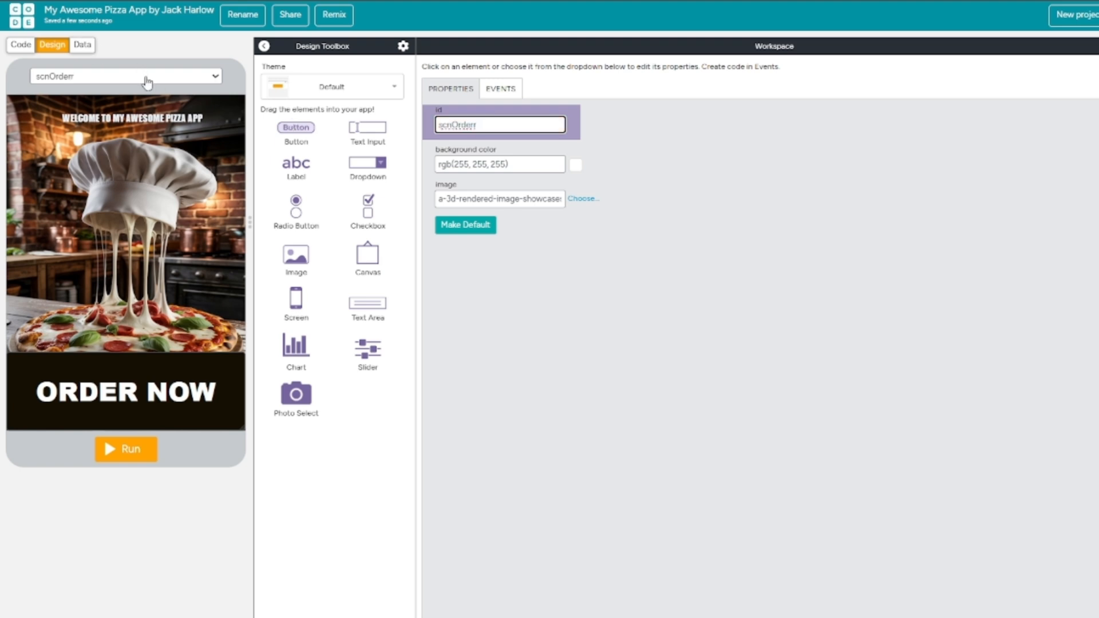
View the scnHome screen for comparison and return to its duplicate, scnOrderr.
click(144, 77)
click(150, 115)
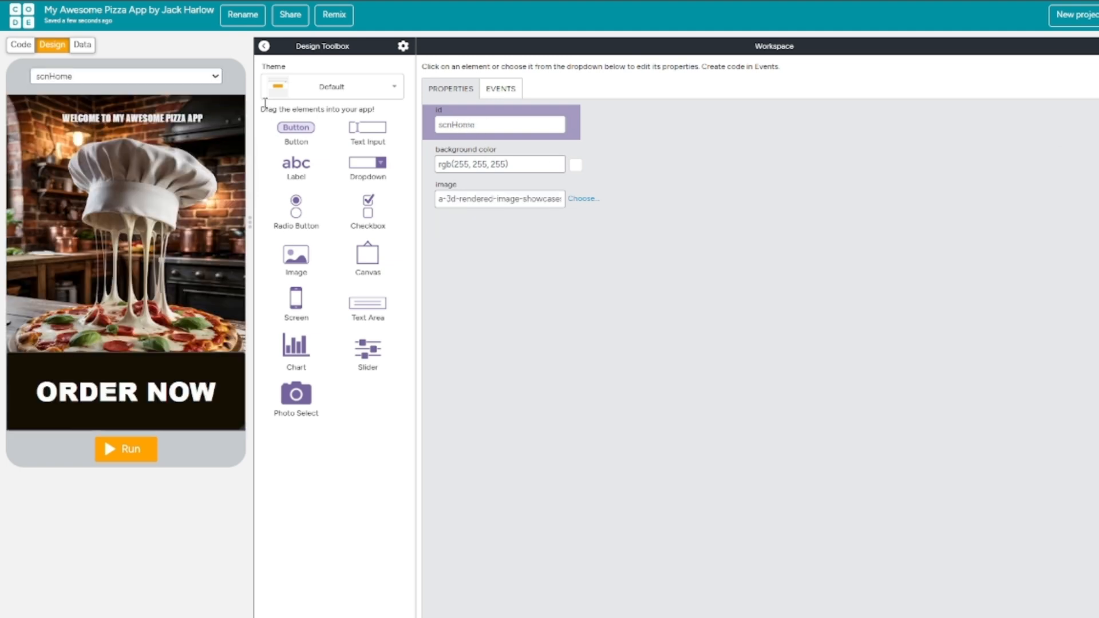
click(179, 78)
click(172, 111)
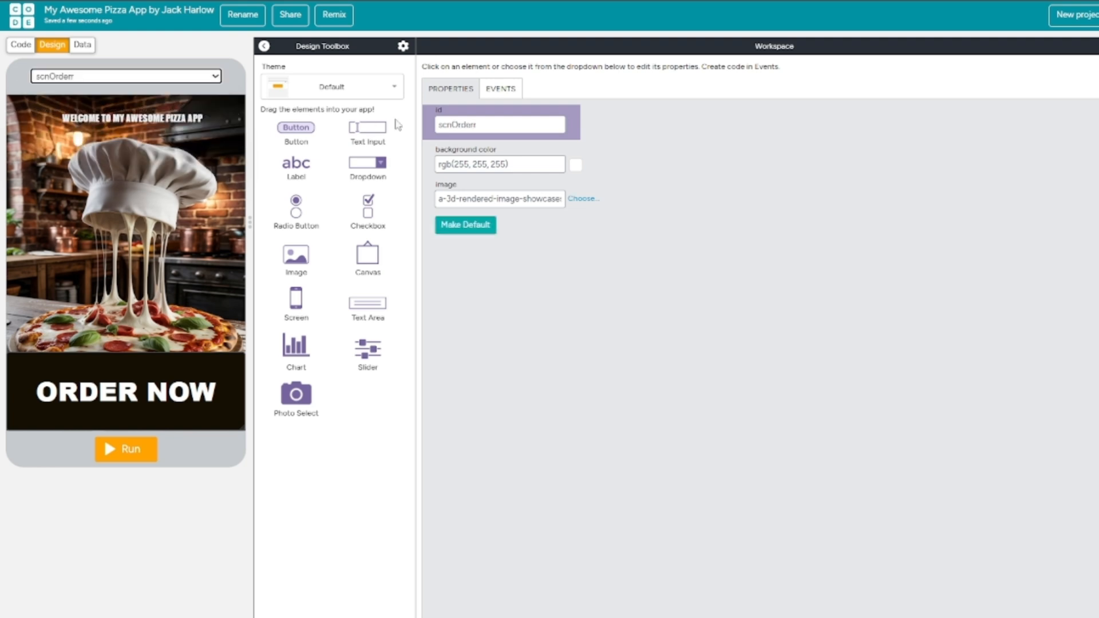
Shrink the ORDER NOW button on scnOrderr to 135 by 75 px and place it at x 15, y 360.
click(489, 122)
click(650, 152)
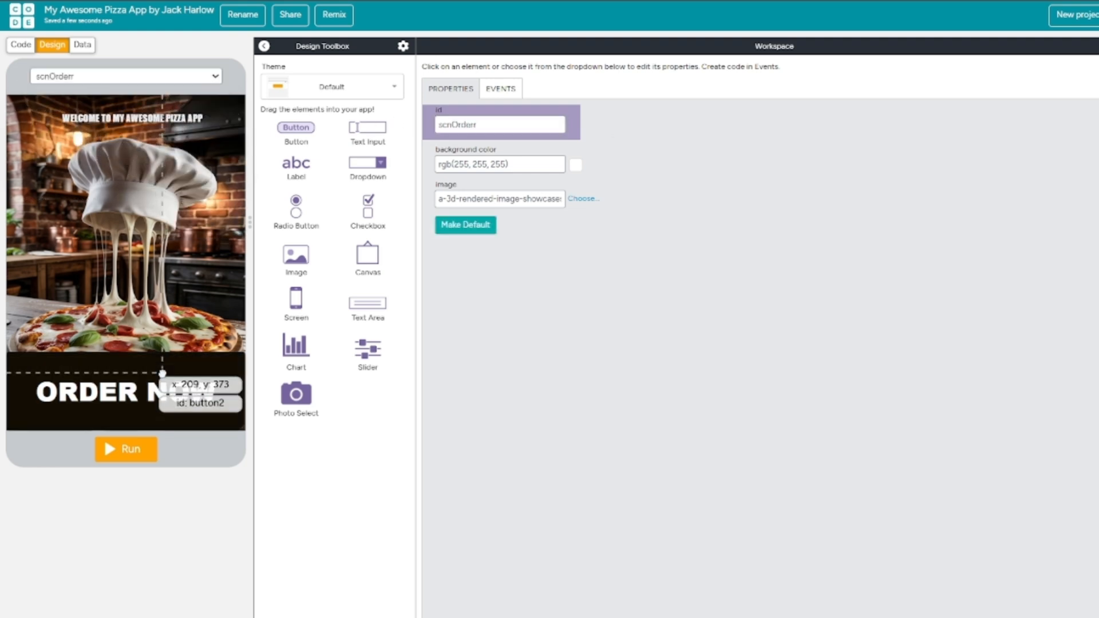
drag(162, 373, 147, 311)
drag(229, 365, 116, 399)
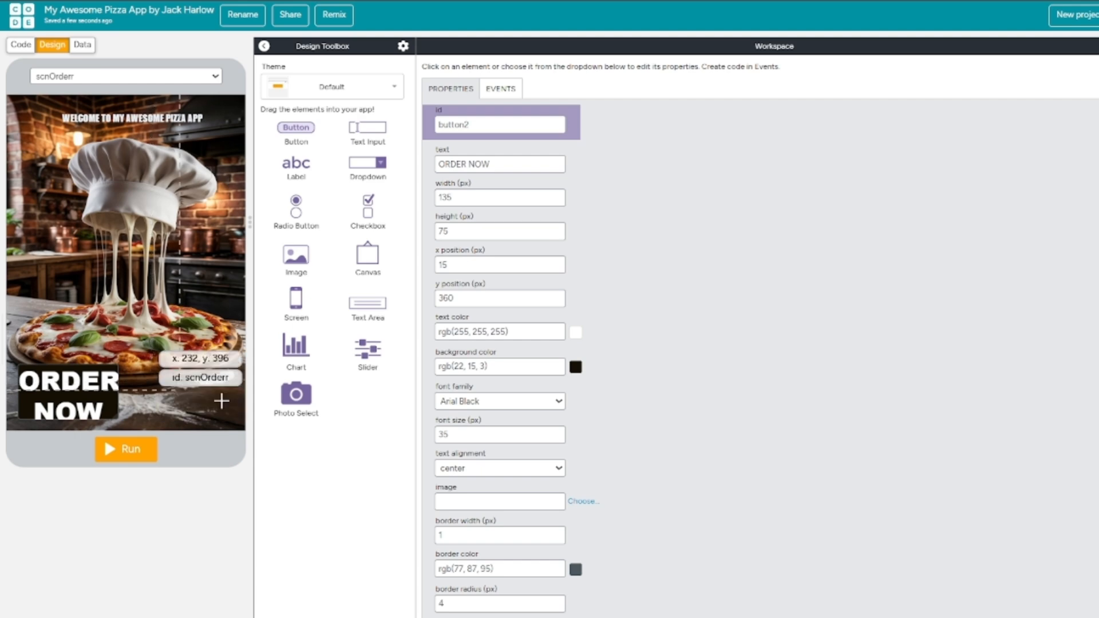
Give the ORDER NOW button on scnOrderr a 4 px border in colour #e6eef4 with a 45 px border radius.
click(557, 535)
click(576, 570)
click(446, 588)
click(643, 552)
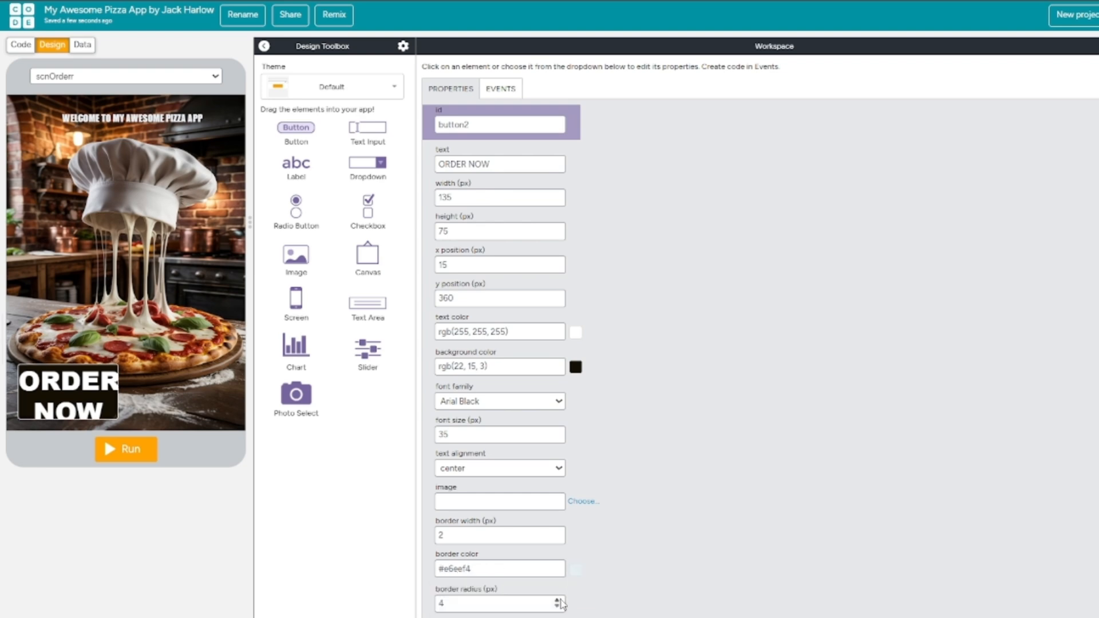
click(558, 533)
click(558, 533)
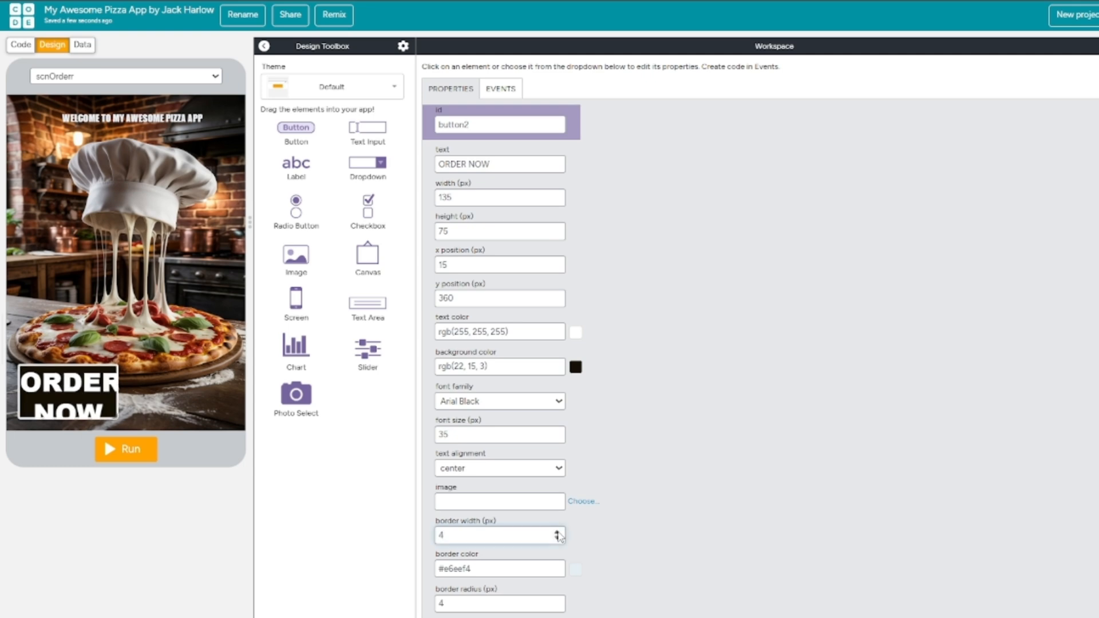
click(556, 601)
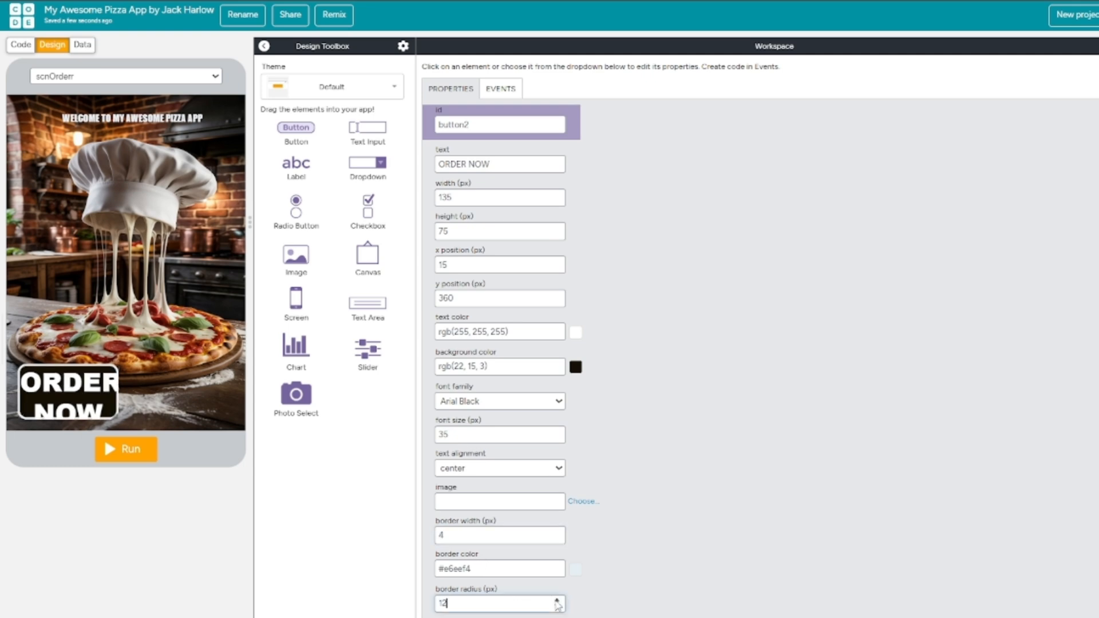
Change the button's id to btnCheese and its text to Cheese.
double_click(486, 125)
text(btnCheese)
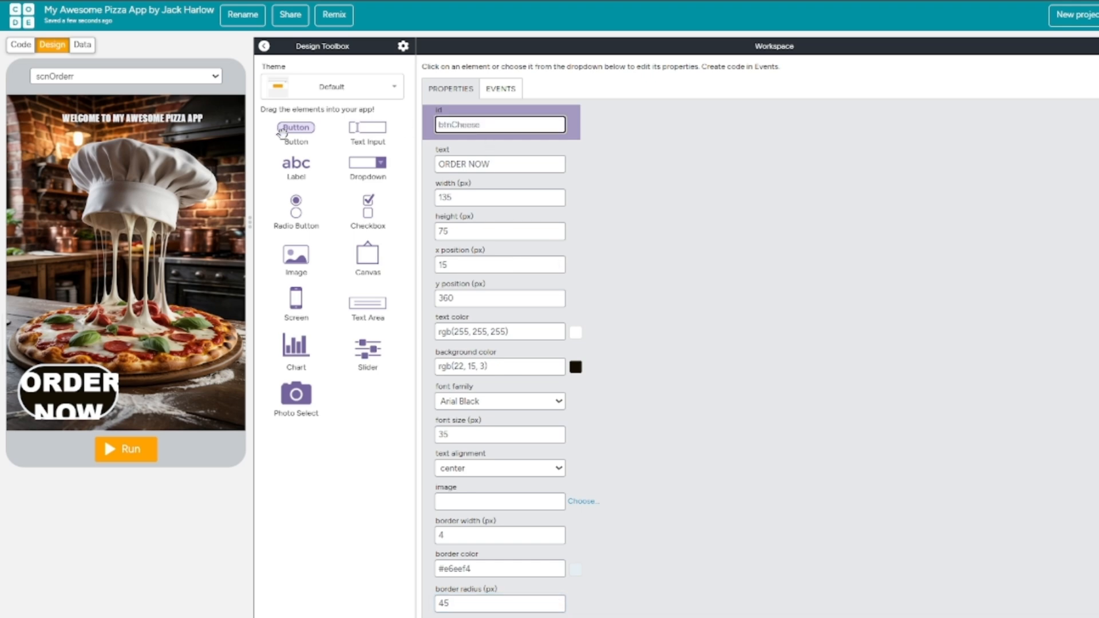
click(77, 383)
triple_click(510, 162)
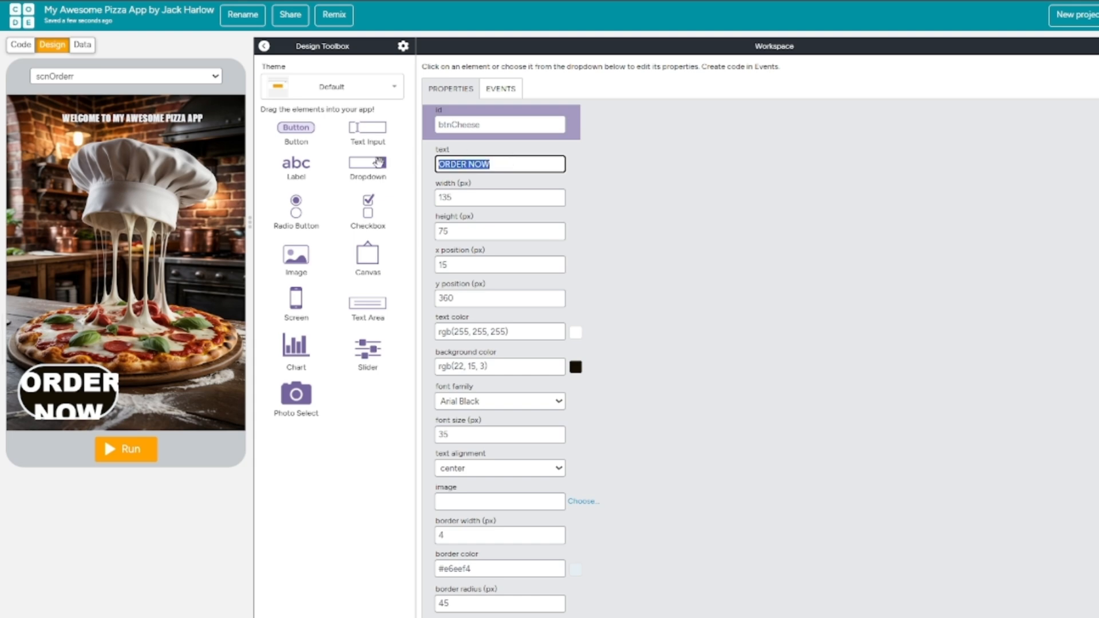
text(Cheese)
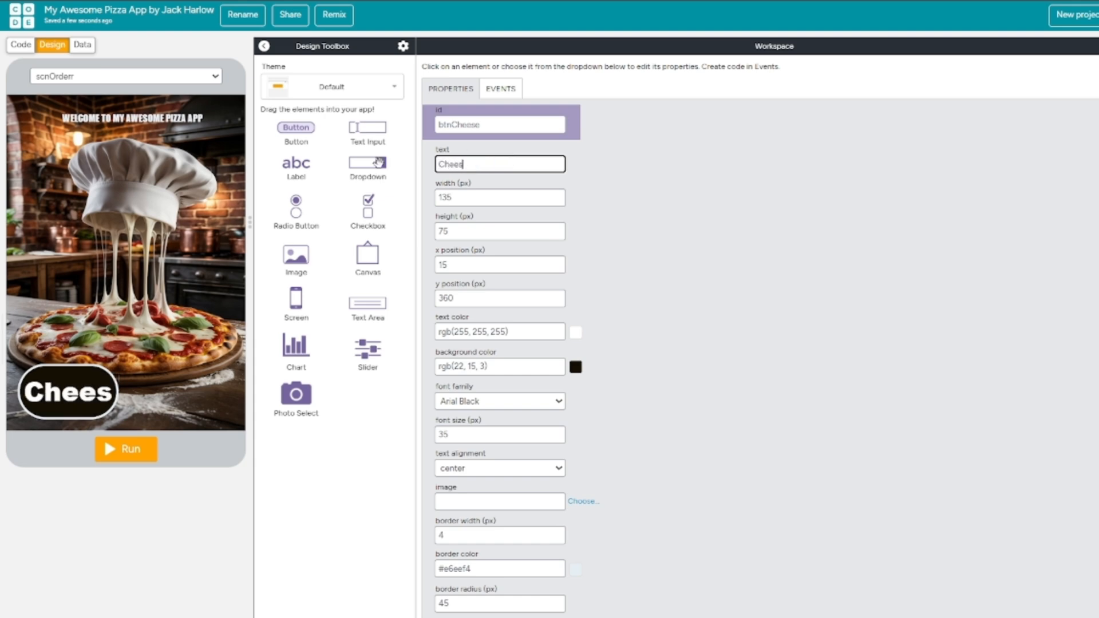
Widen the Cheese button to 165 px and move it to x position 0.
click(76, 368)
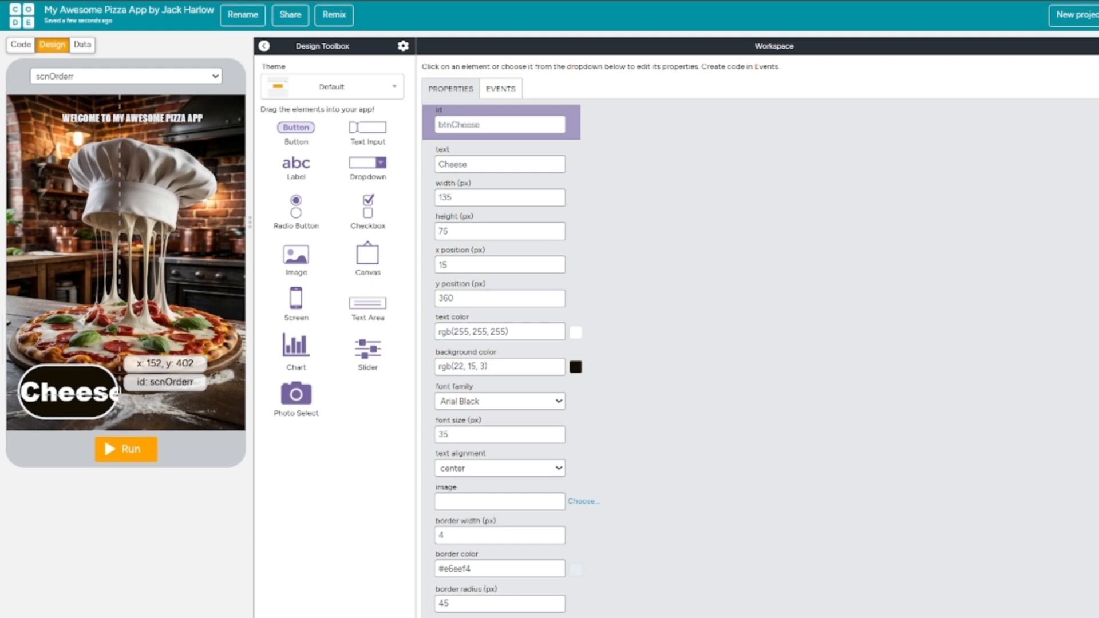
drag(114, 392, 135, 392)
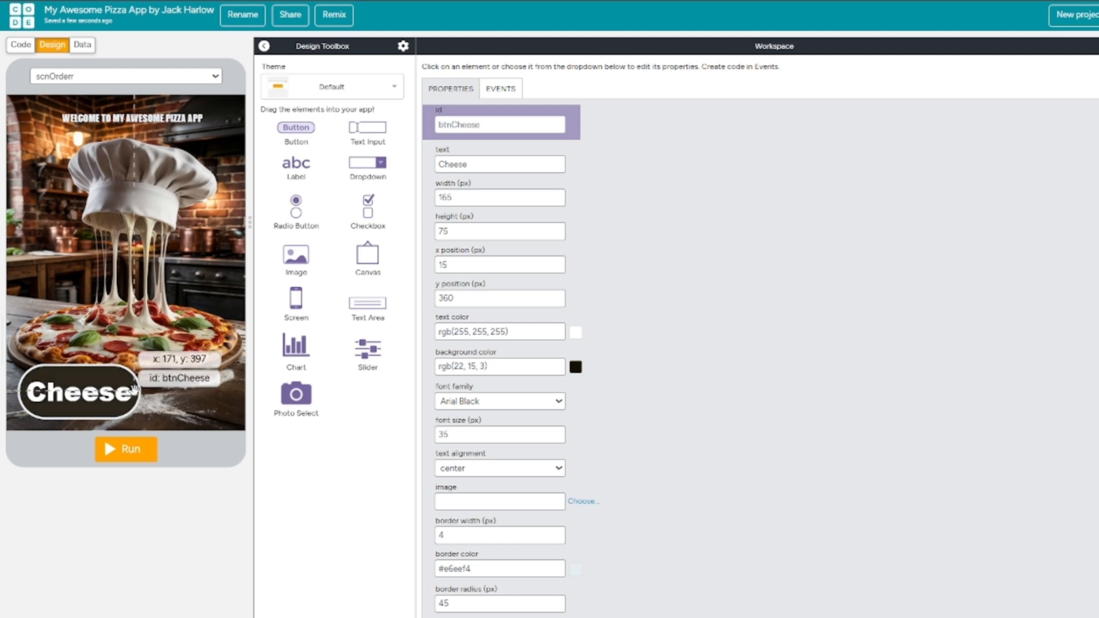
drag(19, 366, 7, 367)
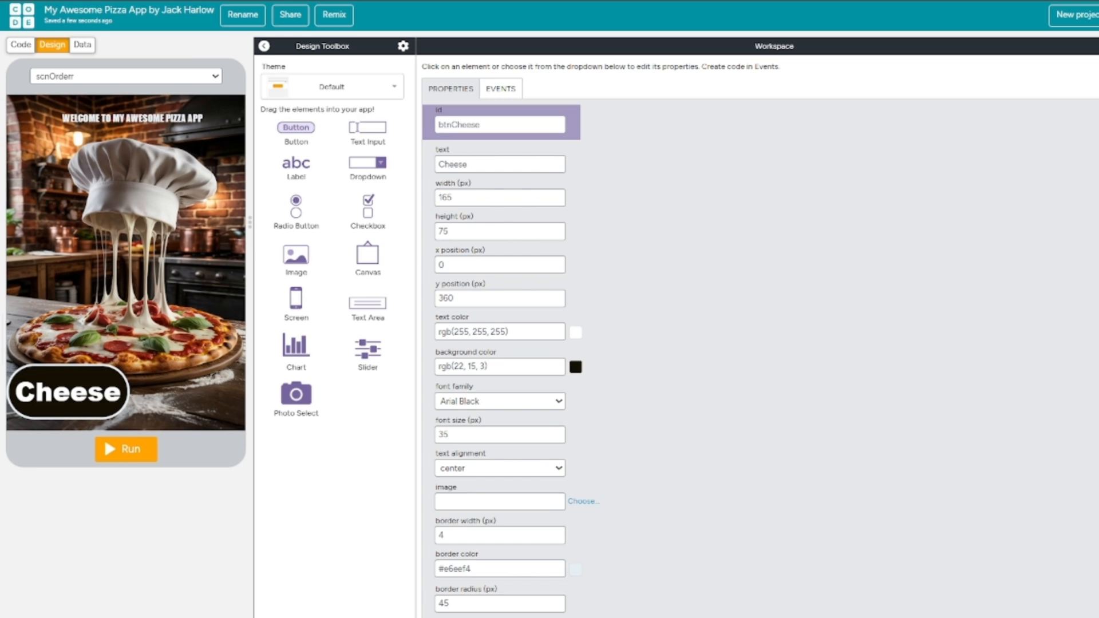
Duplicate the Cheese button, place the copy beside it at x 170, y 365 with a 145 px width, and narrow the original to match.
key(ctrl+c)
key(ctrl+v)
drag(107, 408, 192, 411)
drag(88, 397, 91, 401)
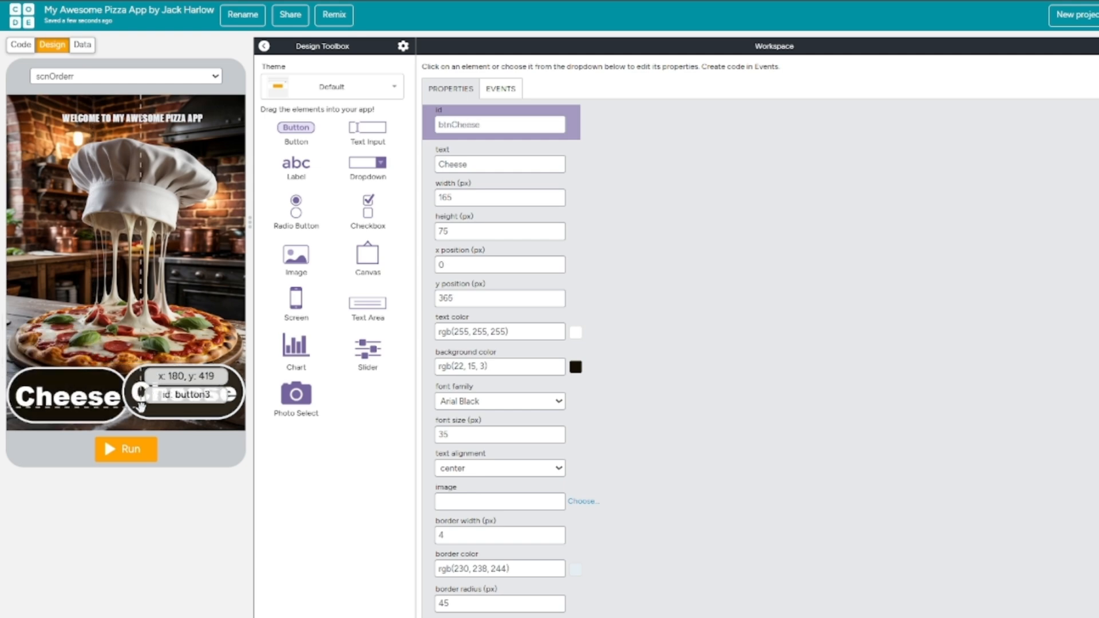
drag(245, 395, 134, 394)
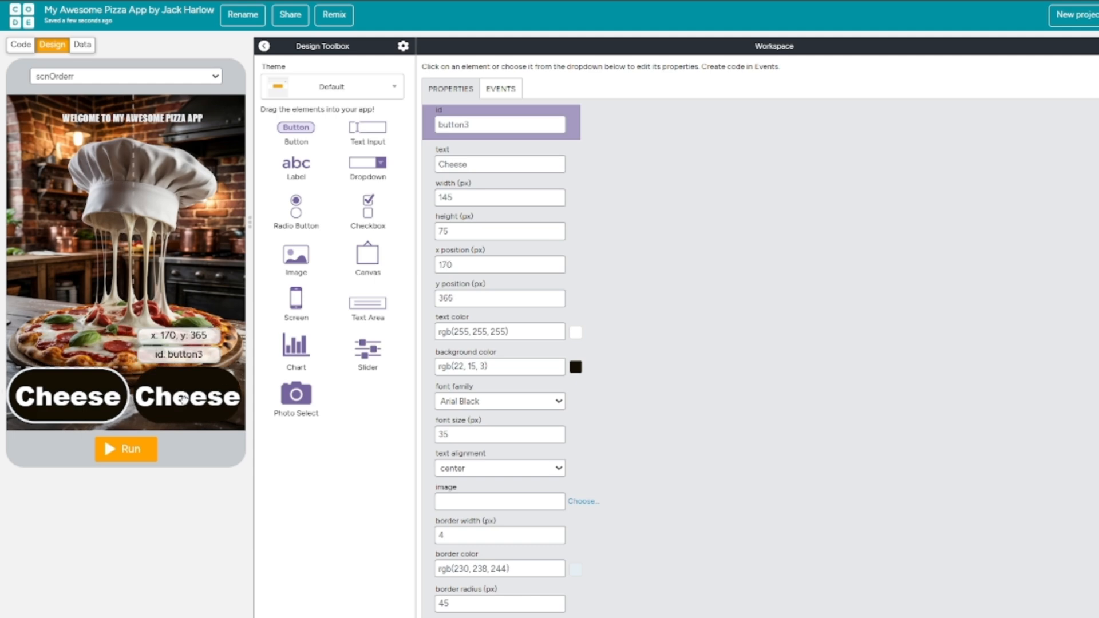
click(111, 395)
Set the copied button's id to btnMeaty and its text to Meaty.
click(170, 408)
click(474, 124)
key(ctrl+a)
text(btn)
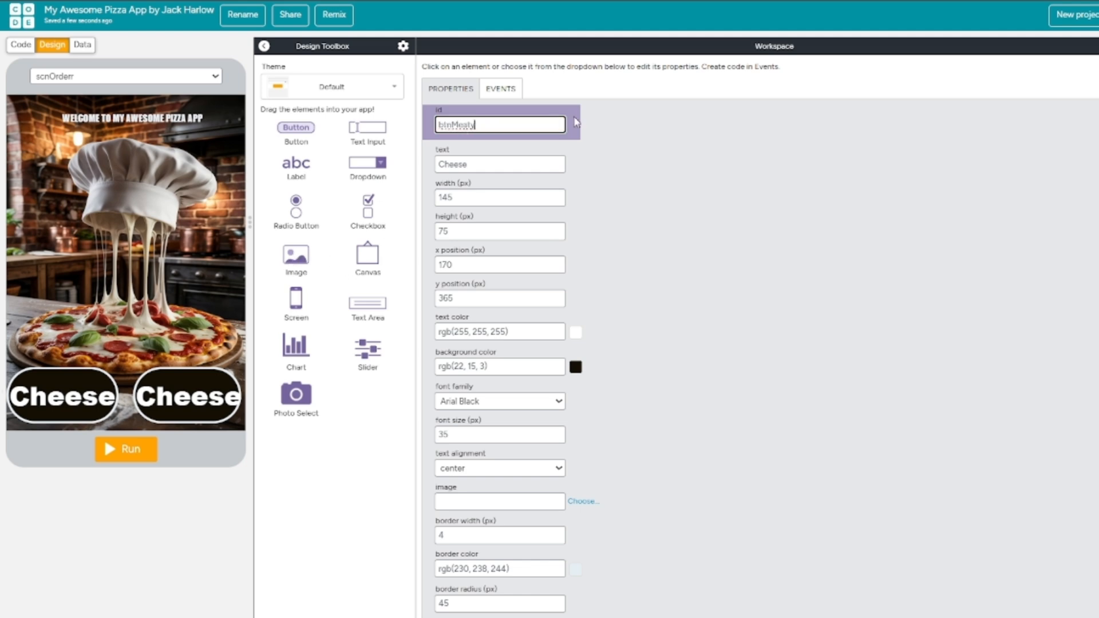
click(531, 163)
key(ctrl+a)
text(M)
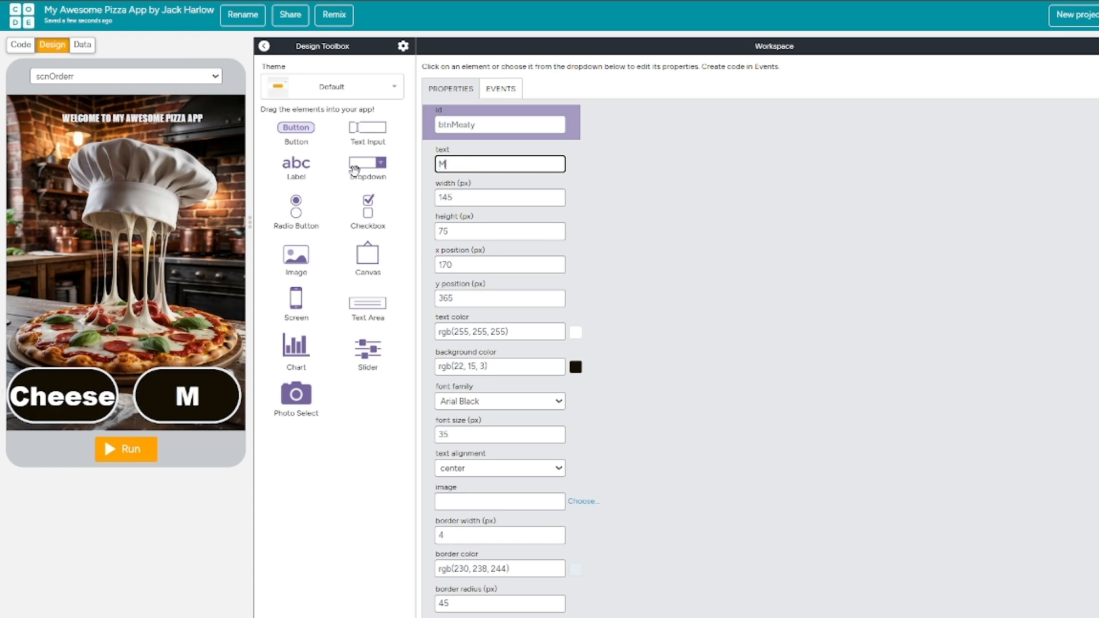
text(eaty)
click(613, 216)
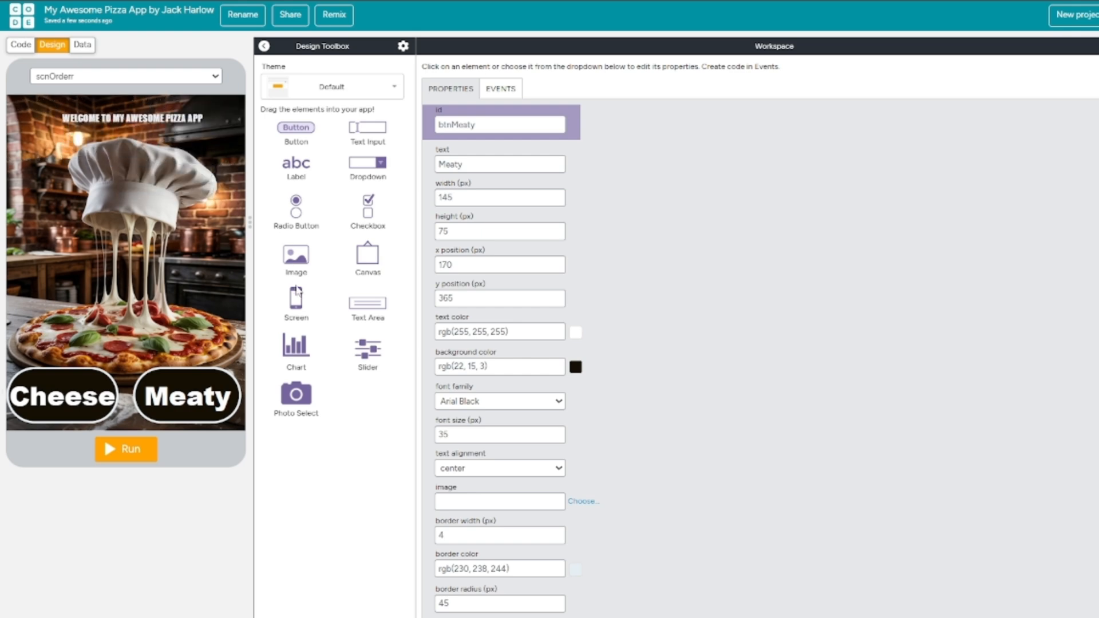
Duplicate the scnHome screen and change the duplicate's id to scnCheese.
drag(296, 304, 197, 274)
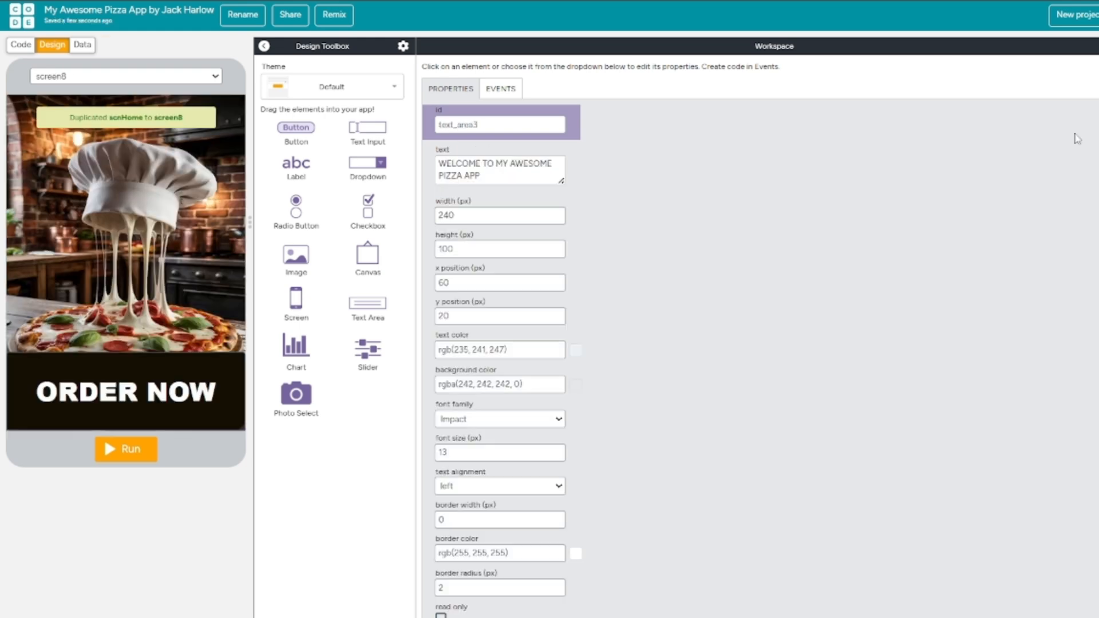
click(239, 258)
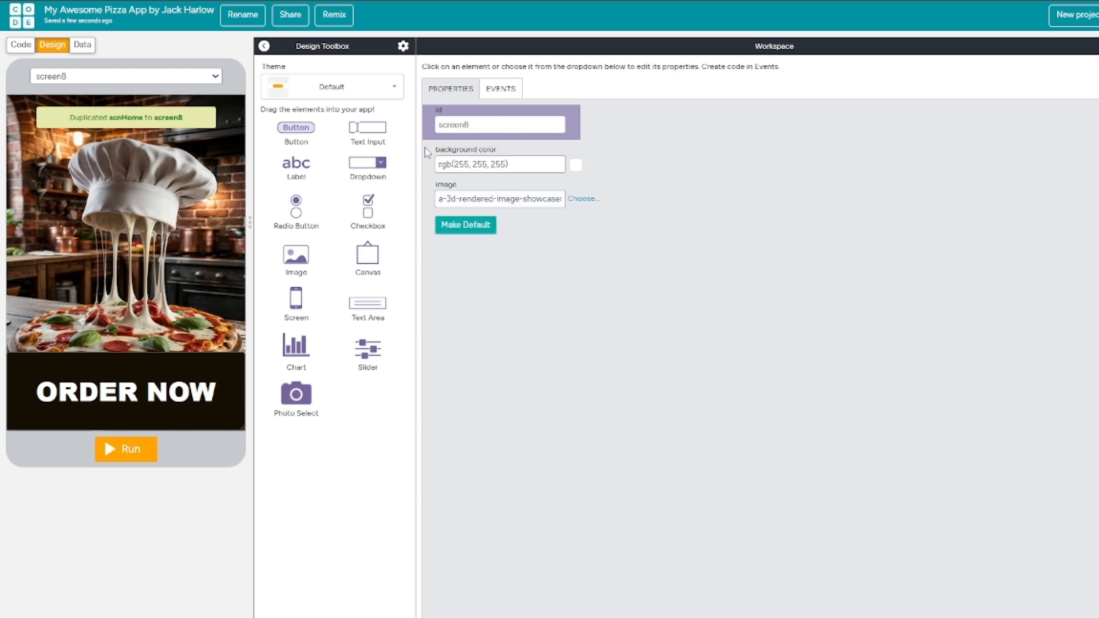
double_click(484, 123)
text(c)
key(BackSpace)
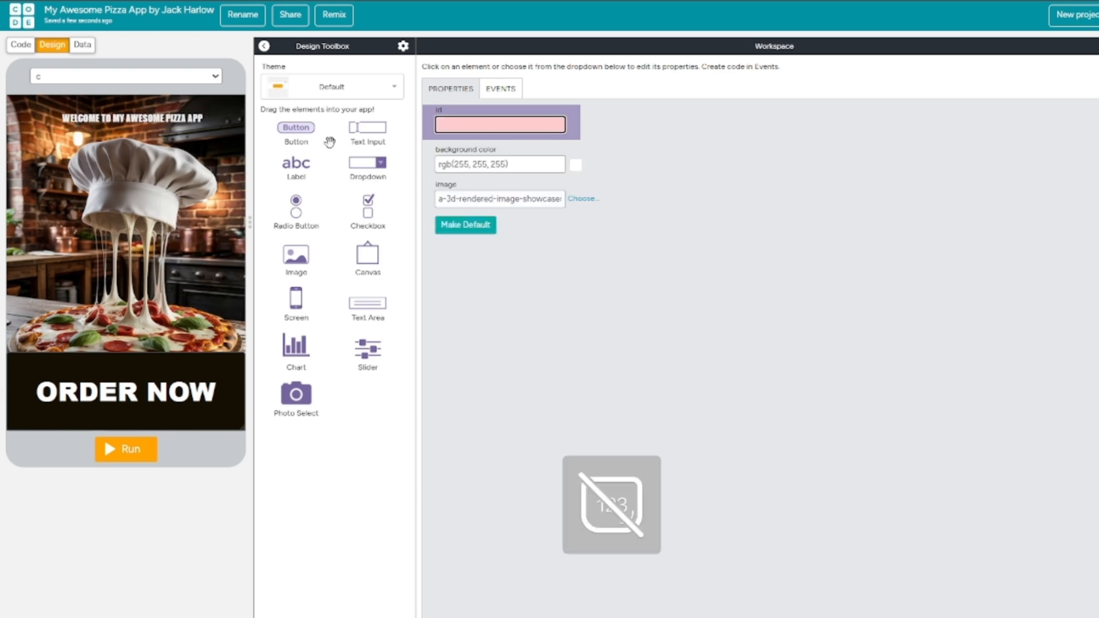
text(scnCheese)
key(ctrl+a)
click(608, 328)
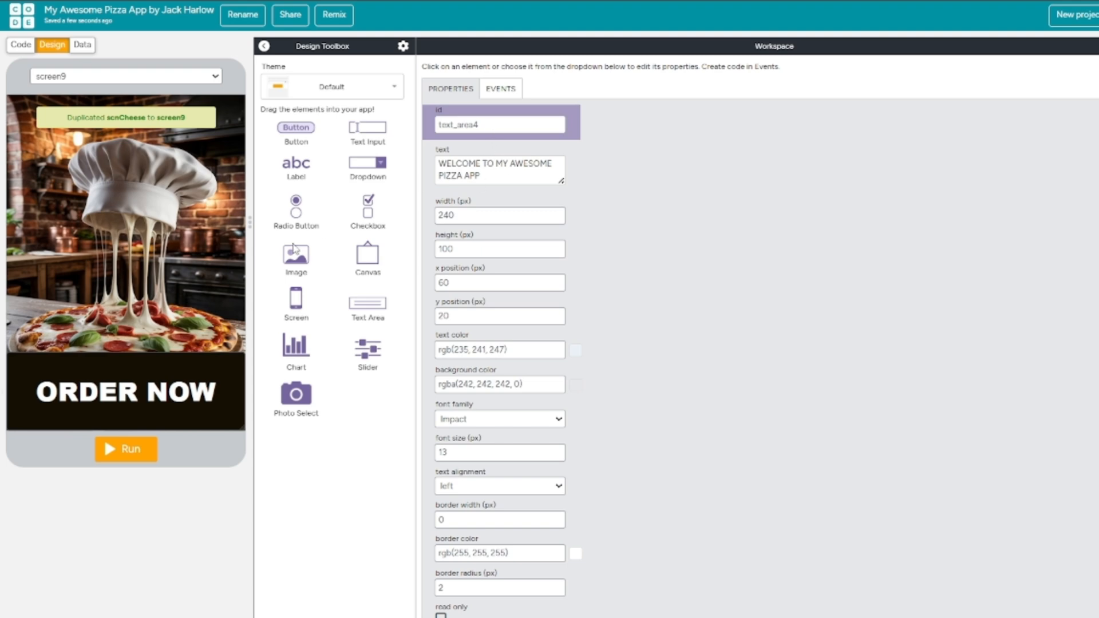
Duplicate the scnCheese screen and change the new duplicate's id to scnMeaty.
click(155, 289)
click(505, 127)
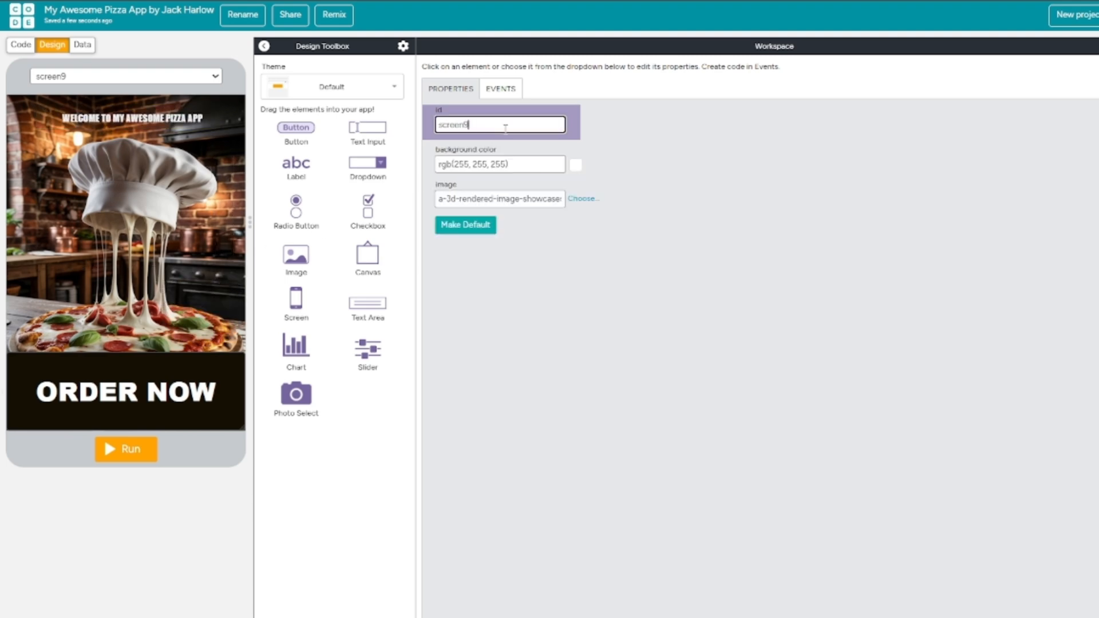
key(ctrl+a)
text(btnMeaty)
key(BackSpace)
key(BackSpace)
key(BackSpace)
key(BackSpace)
key(BackSpace)
key(BackSpace)
key(BackSpace)
key(BackSpace)
text(scn)
click(687, 159)
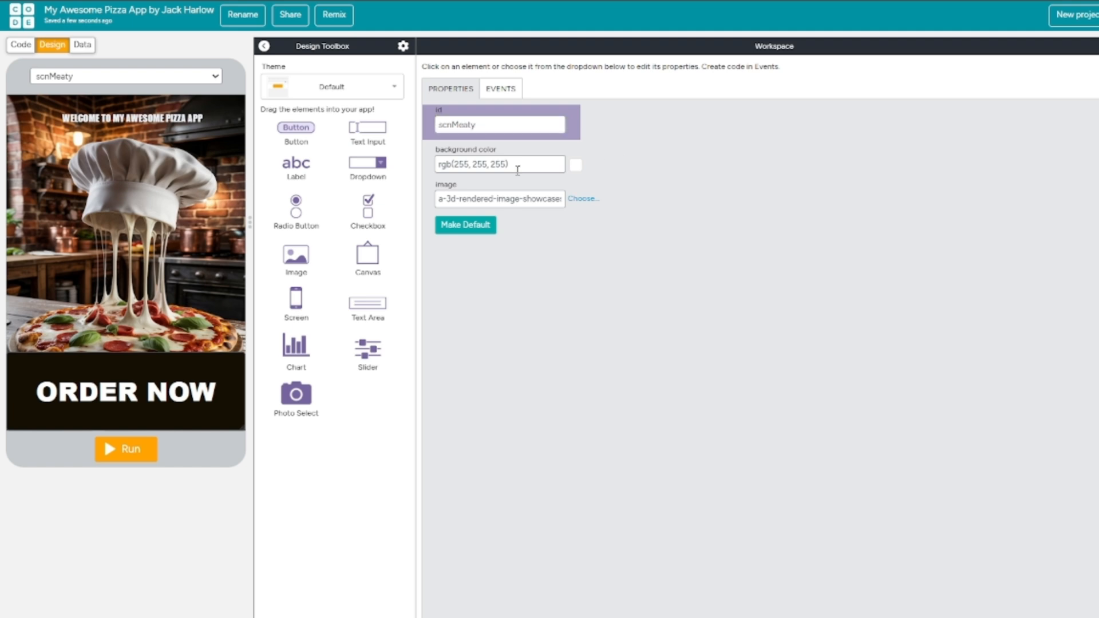
Delete the ORDER NOW button from the scnMeaty screen.
click(221, 382)
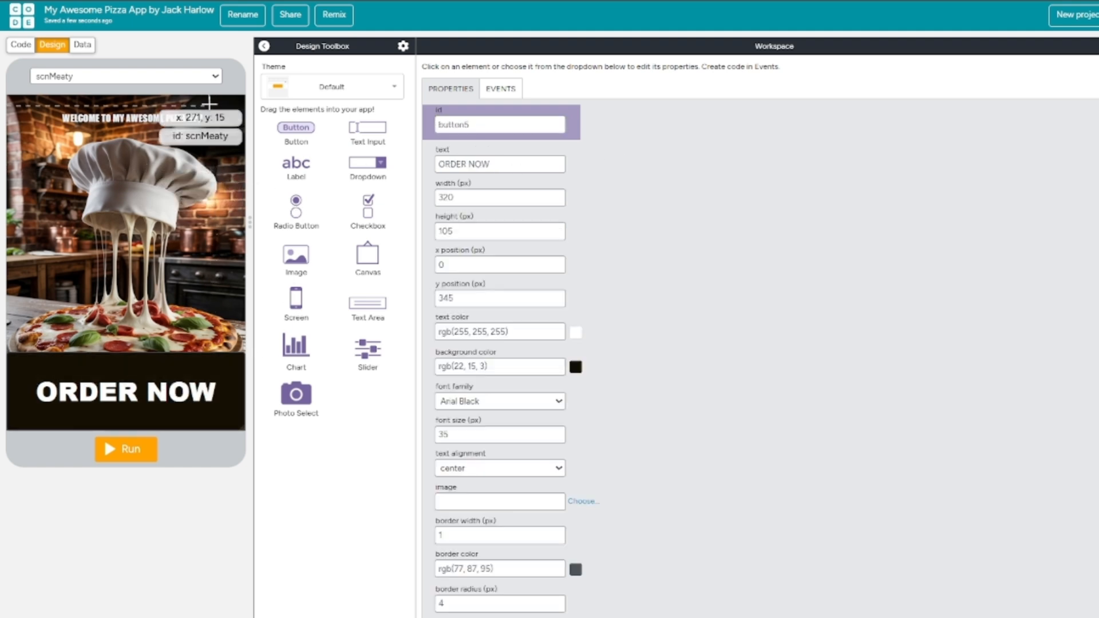
click(210, 80)
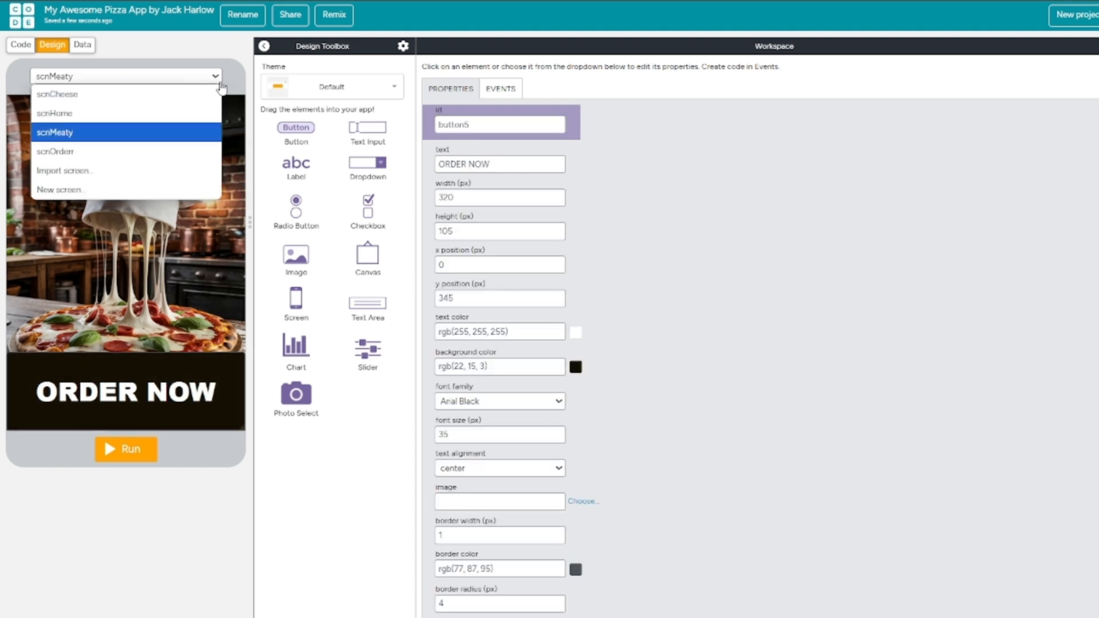
click(738, 216)
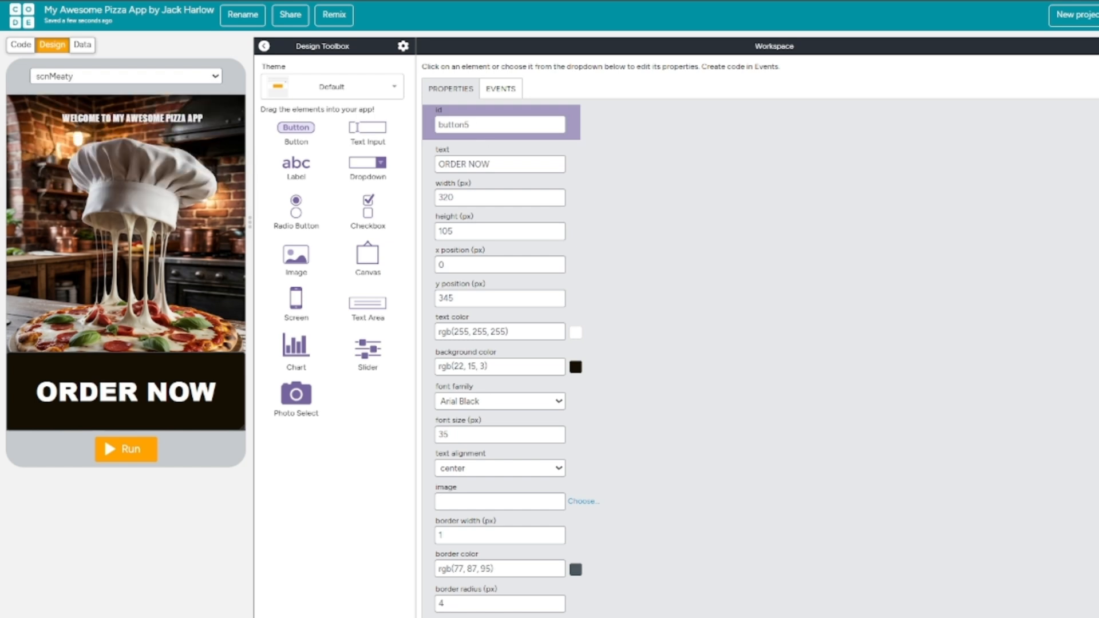
key(Delete)
Duplicate the scnOrderr screen and change the id of the duplicate's Meaty button to scnCheesy.
click(209, 80)
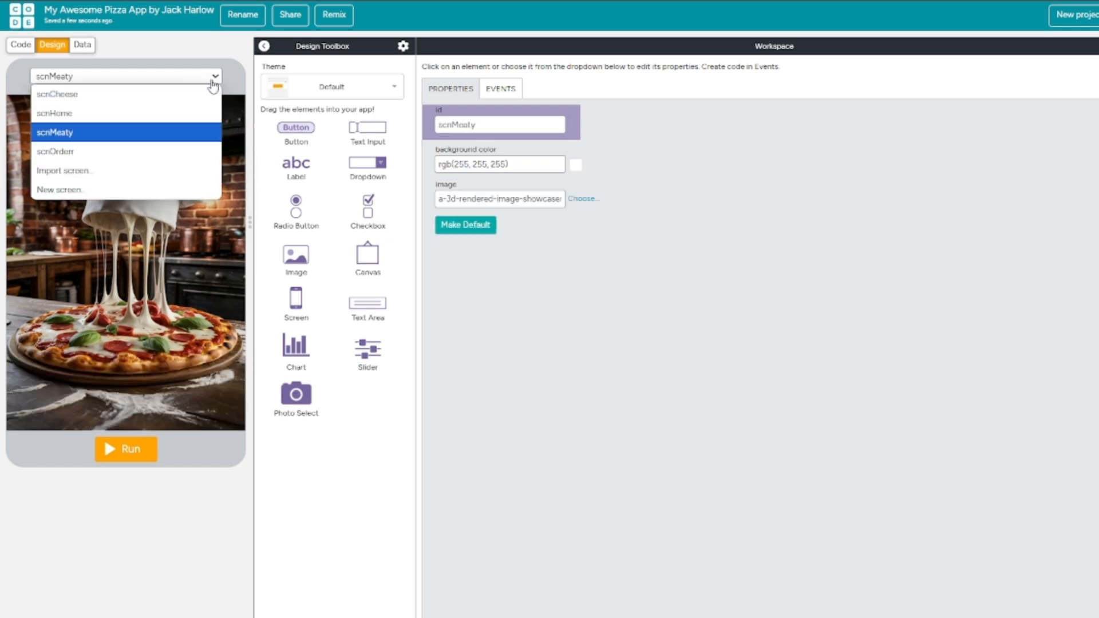
click(70, 151)
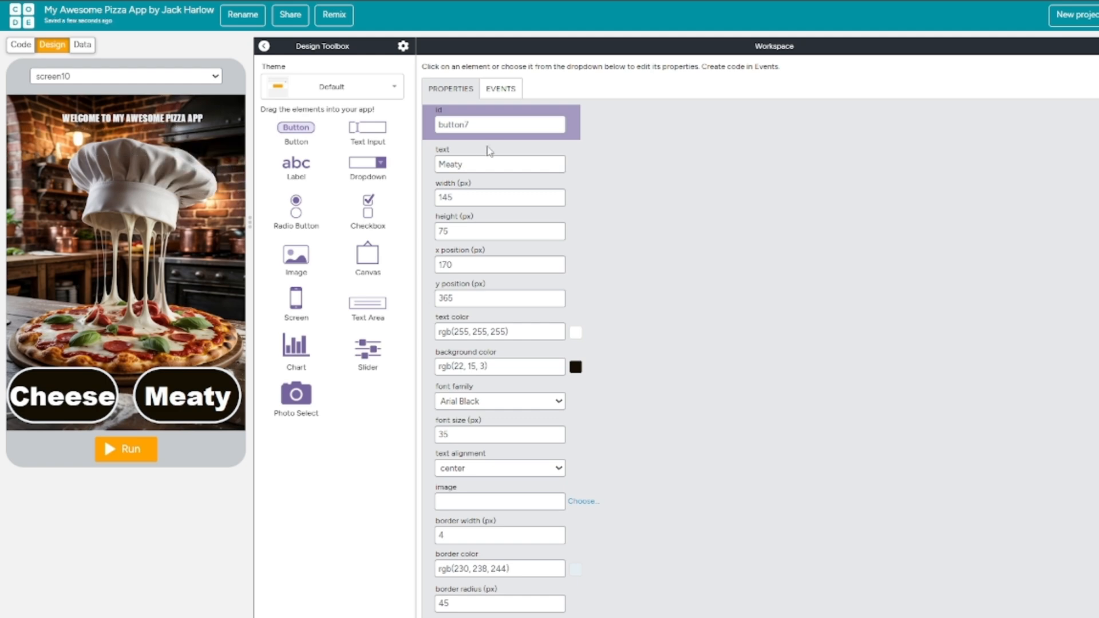
drag(490, 127, 416, 139)
text(scrCheesy)
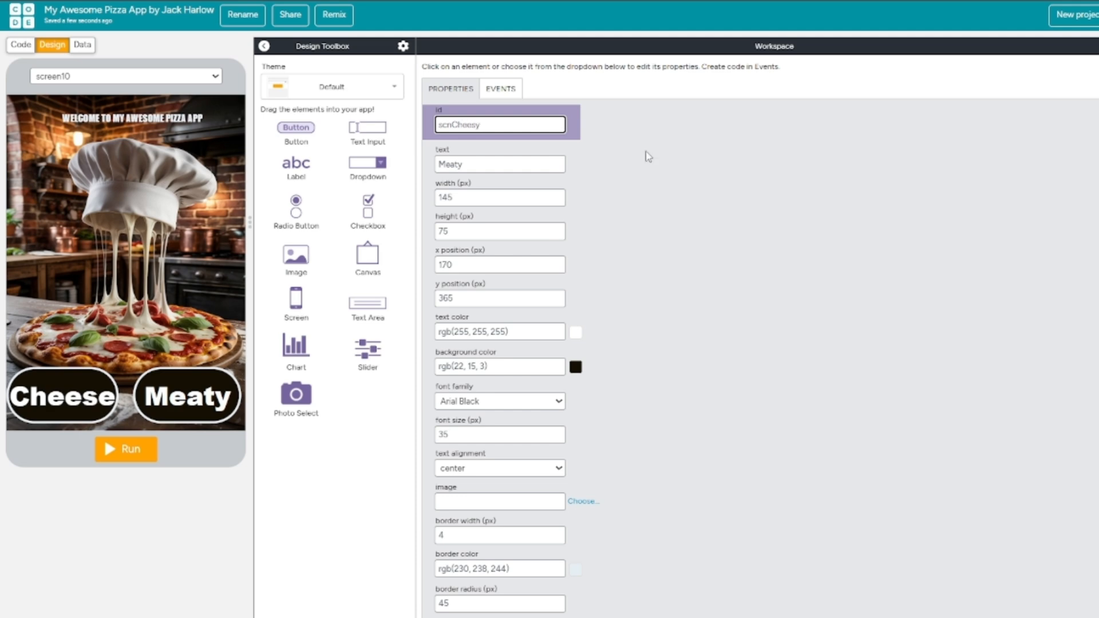
click(744, 167)
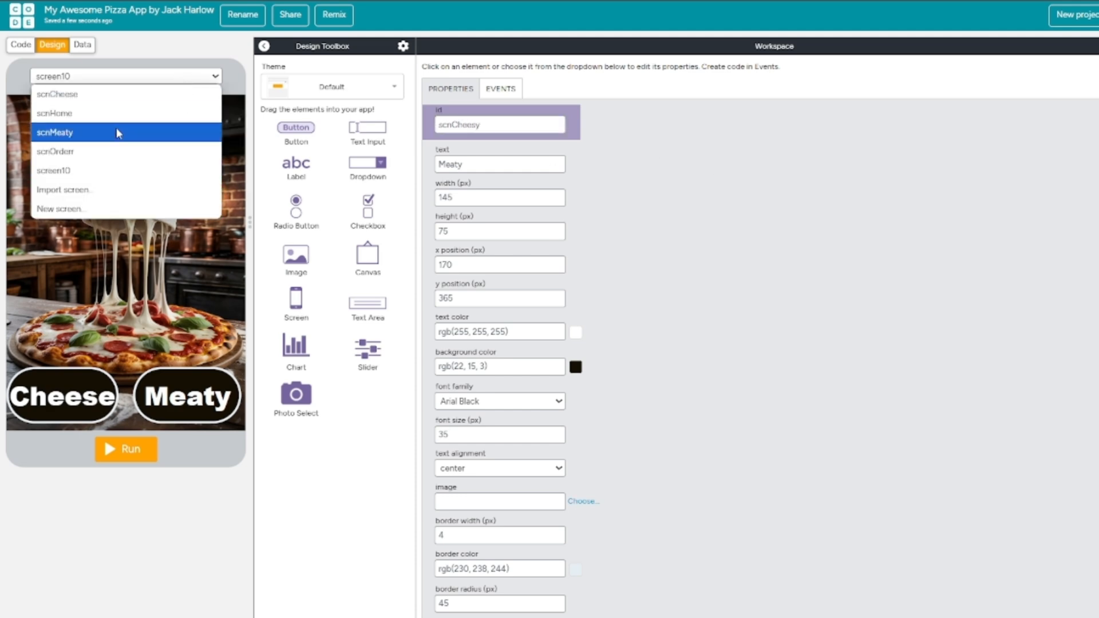
Delete the scnCheese screen and change the id of the duplicated order screen, screen10, to scnCheese.
click(104, 90)
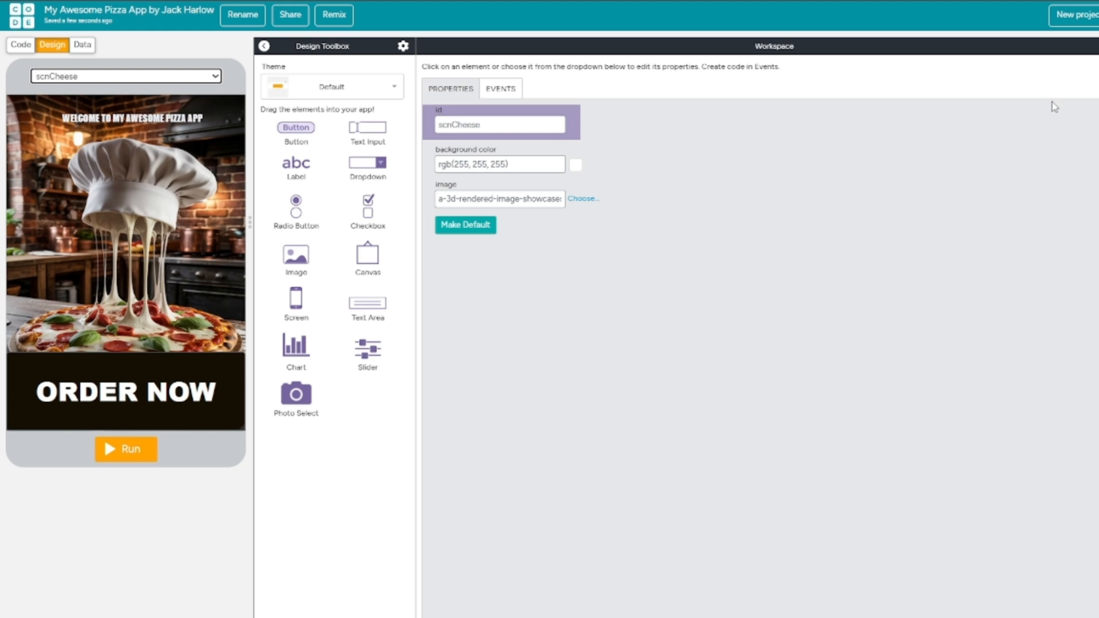
click(744, 229)
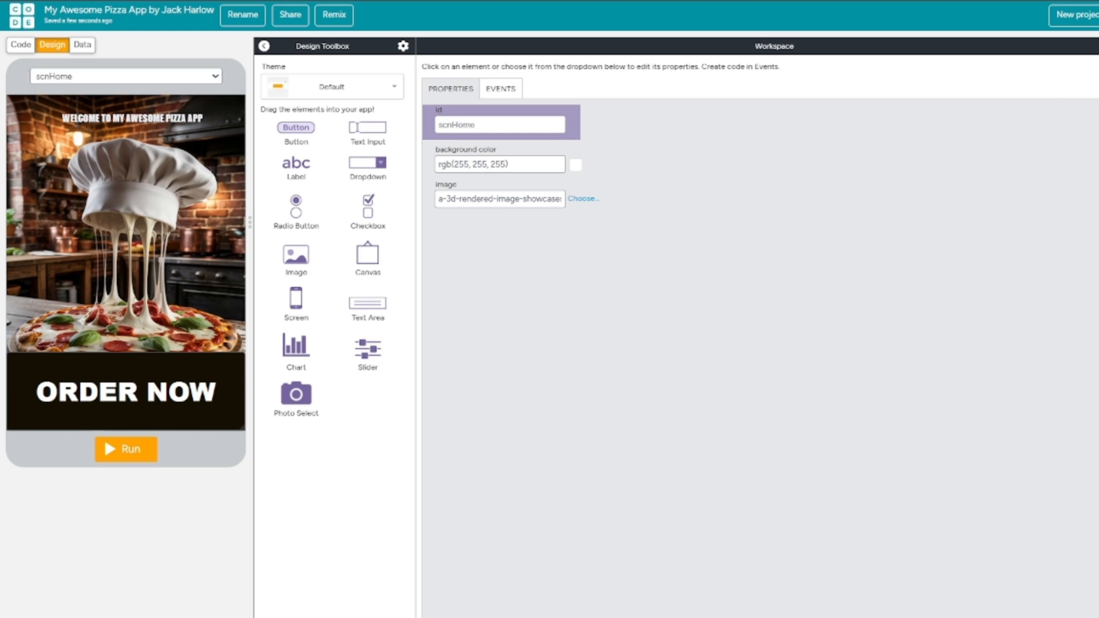
click(216, 76)
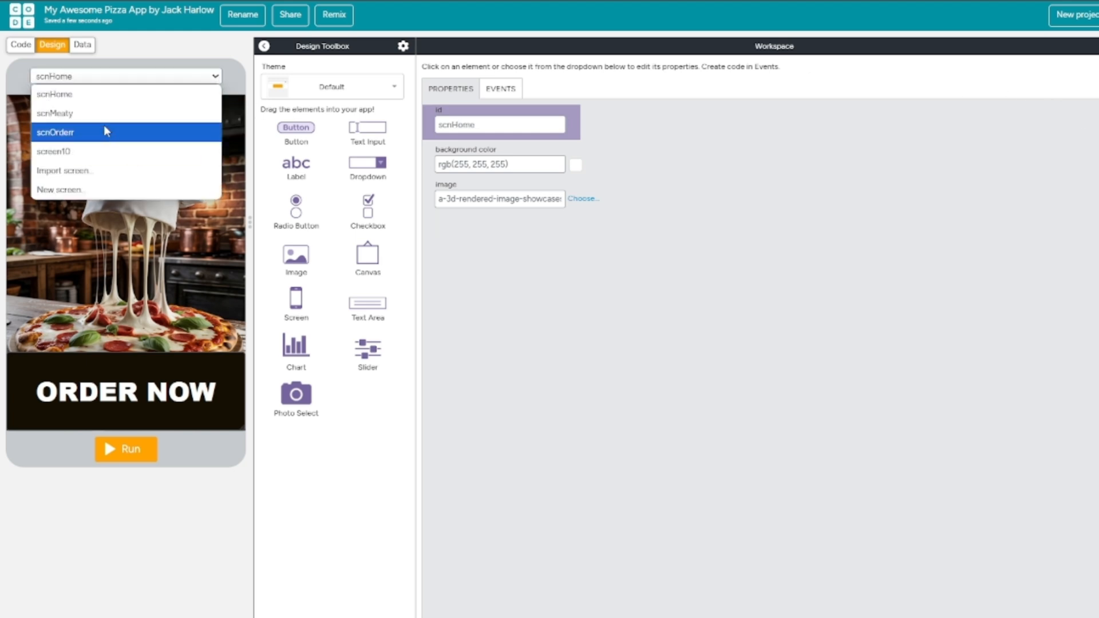
click(109, 152)
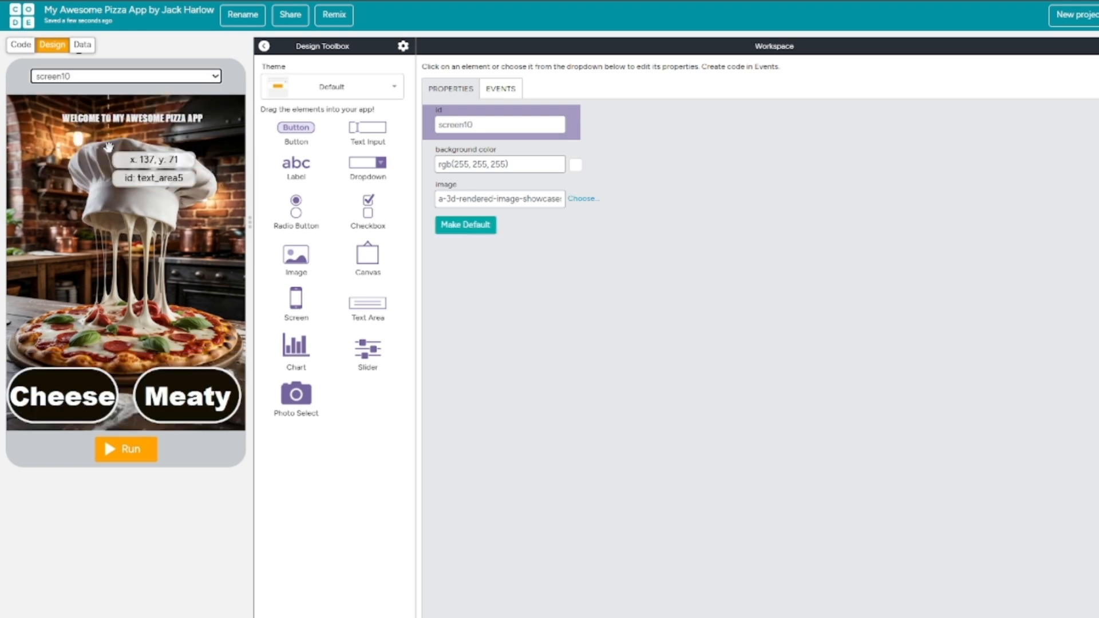
double_click(476, 124)
text(scnCheese)
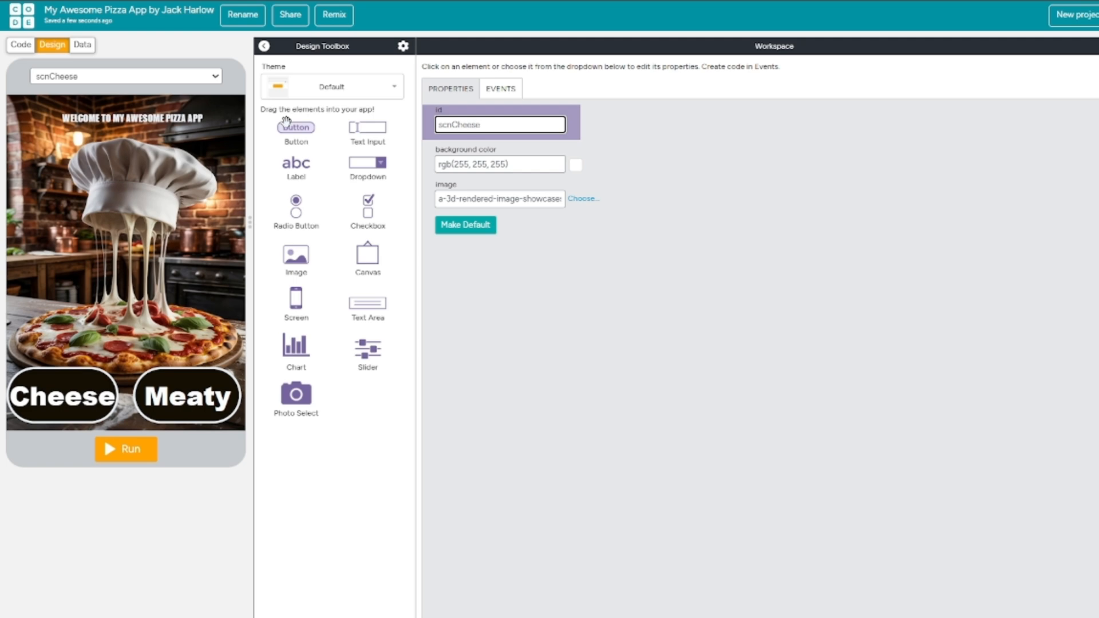
click(793, 266)
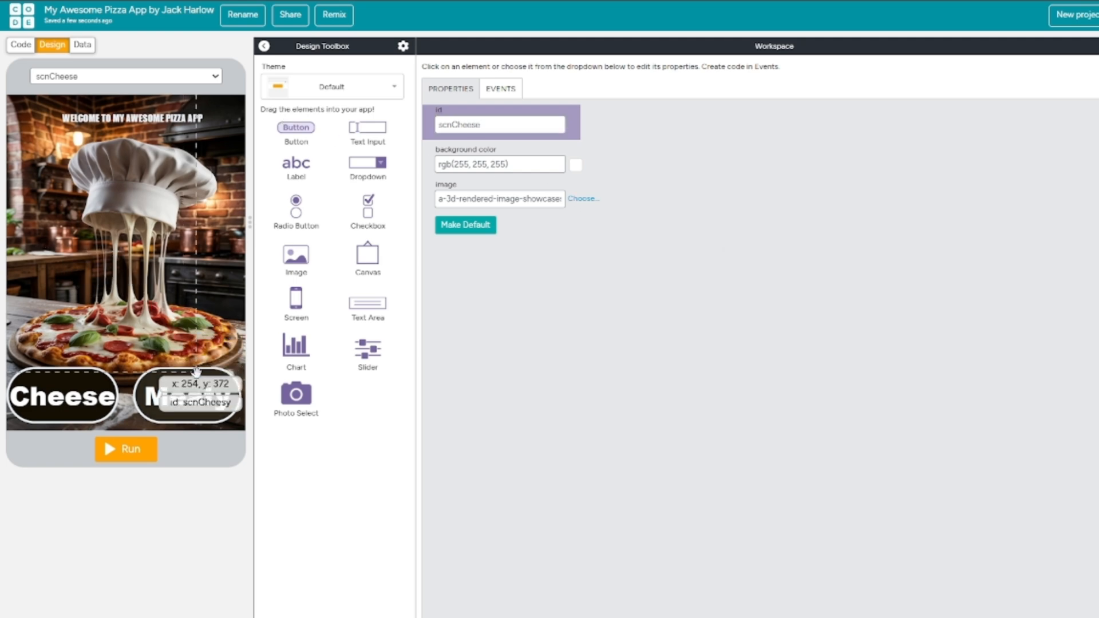
On the scnCheese screen, set the Cheese button's text to YES and the Meaty button's text to NO.
click(61, 390)
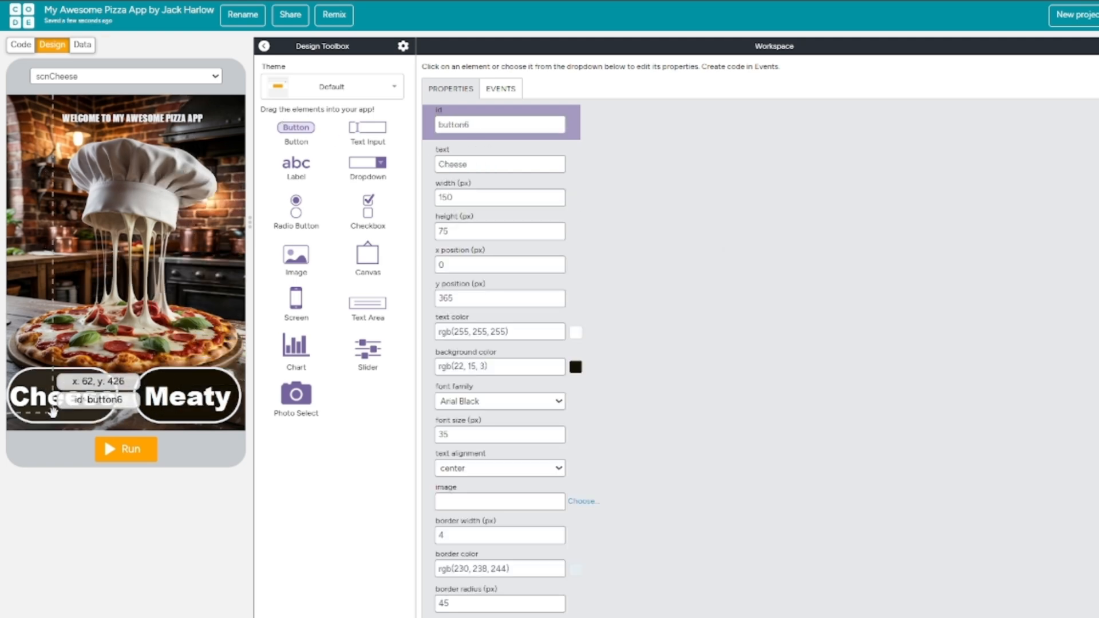
double_click(477, 165)
text(YES)
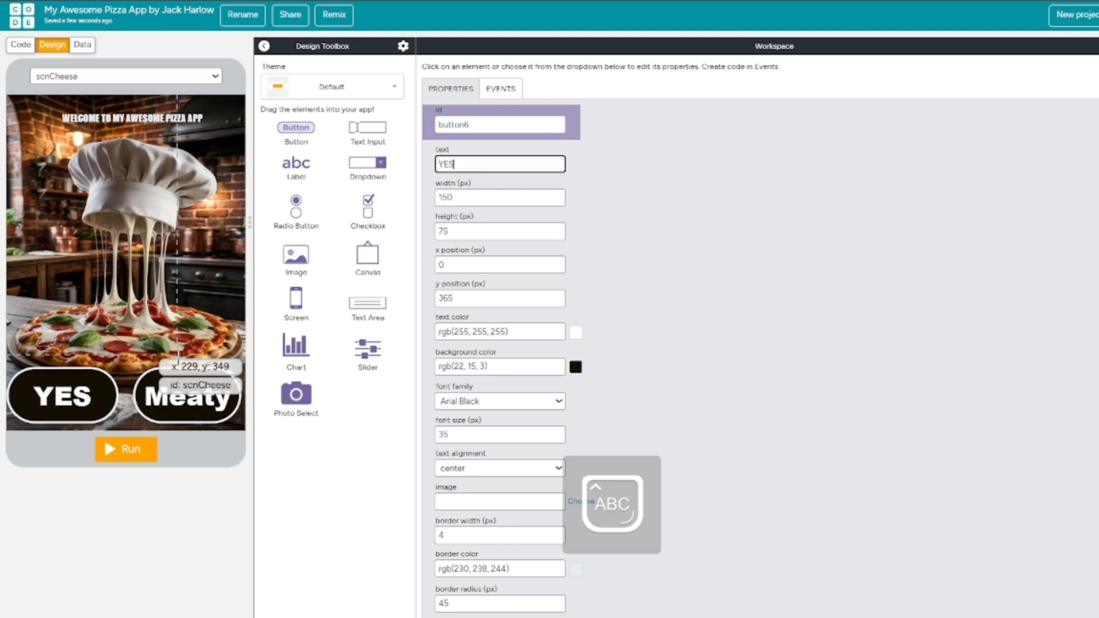
click(183, 395)
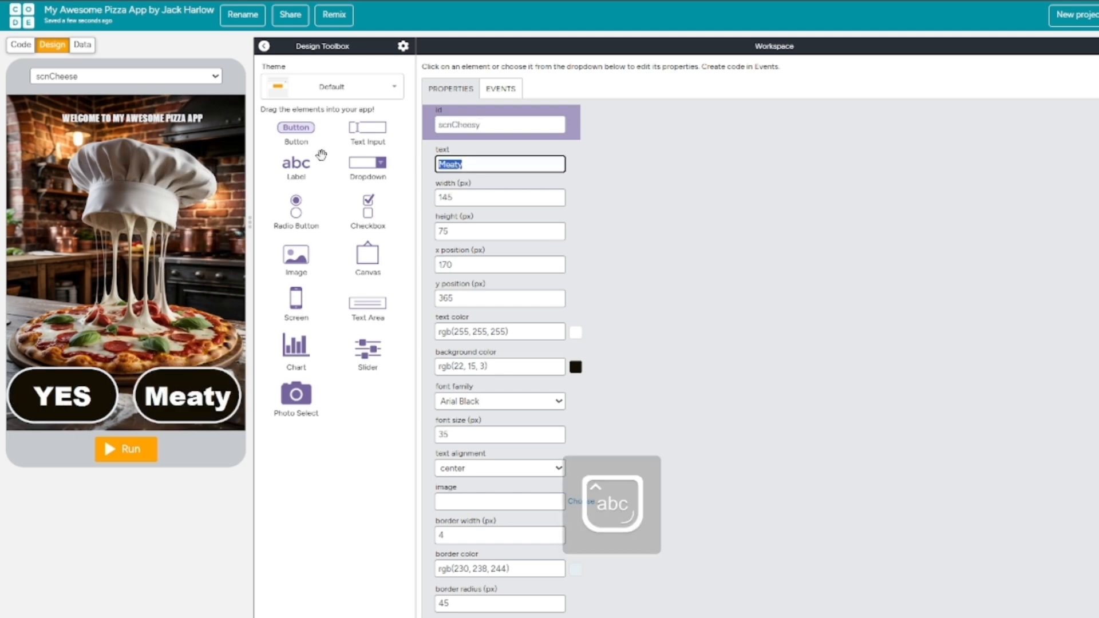
text(NO)
click(811, 221)
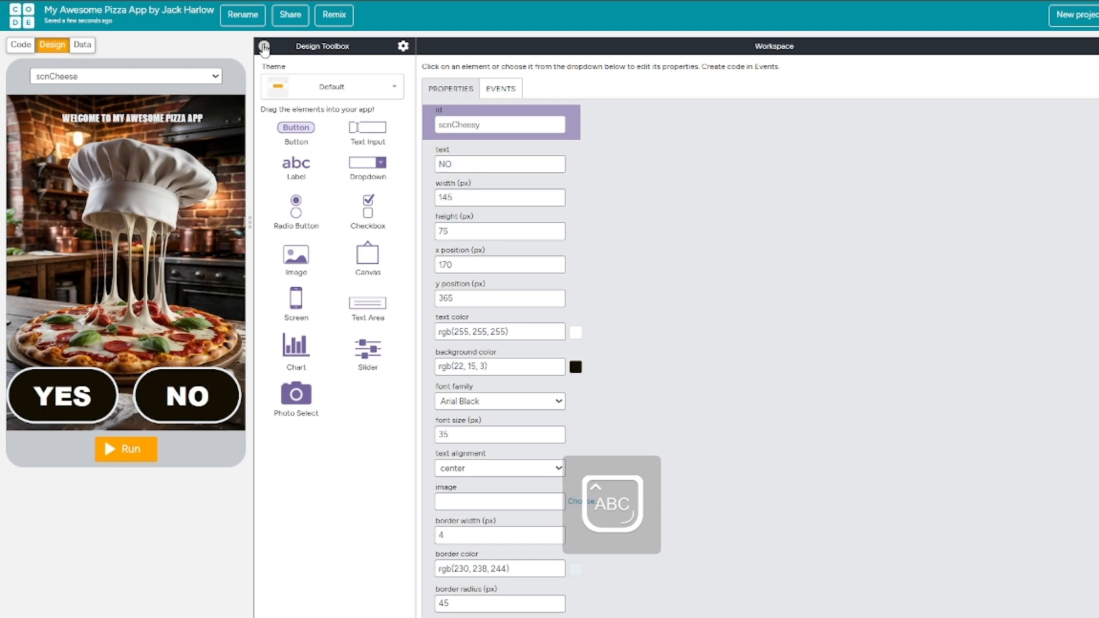
Copy the YES and NO buttons from the scnCheese screen to the scnMeaty screen.
click(189, 77)
click(107, 132)
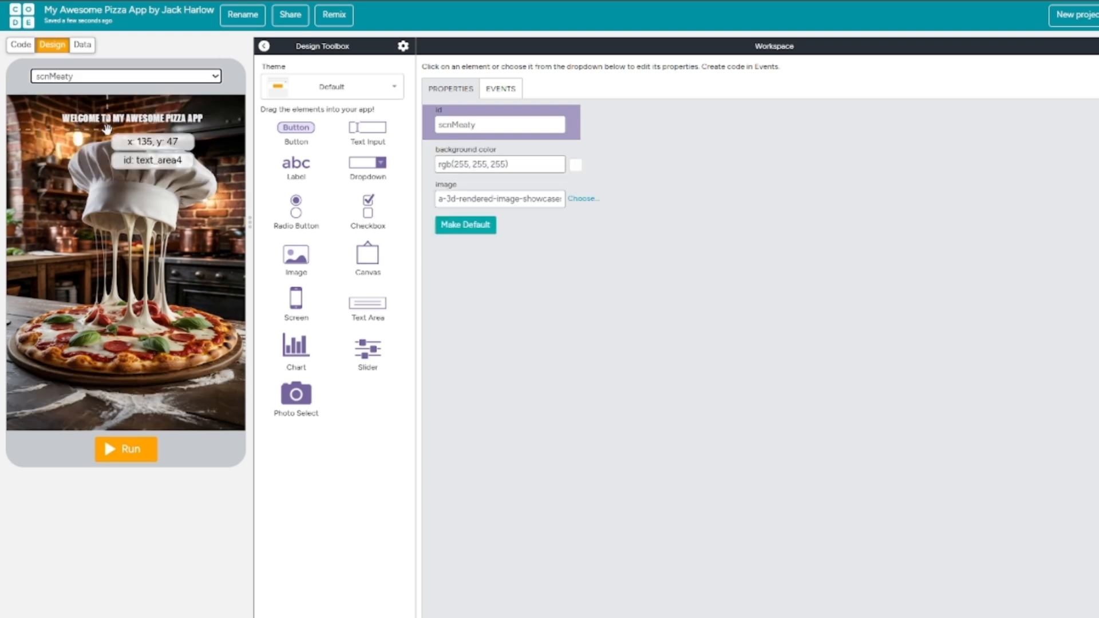
click(158, 77)
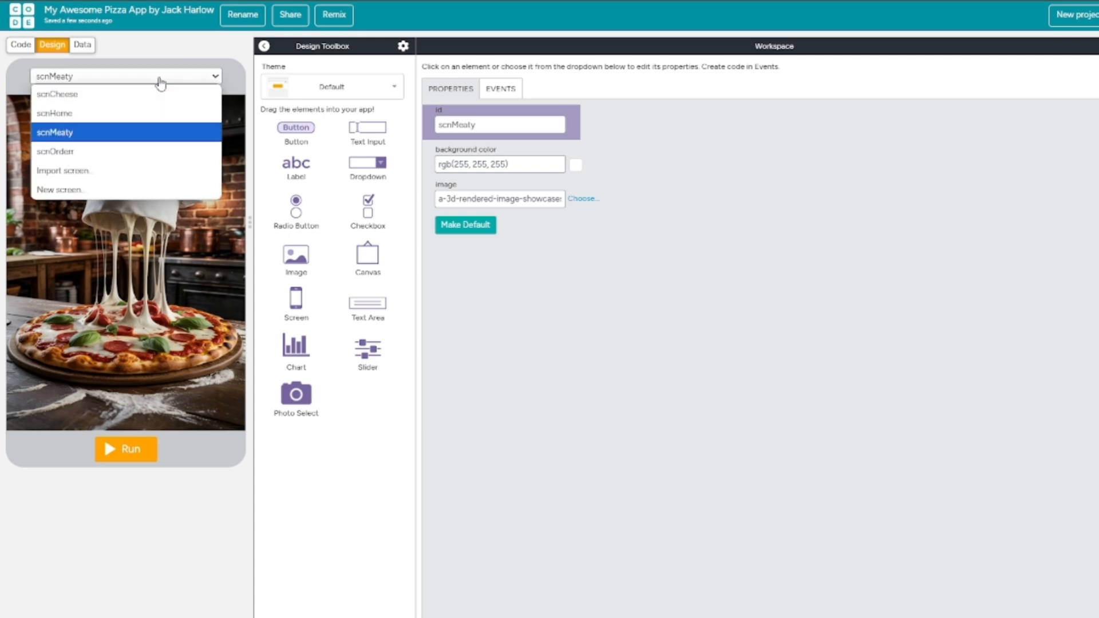
click(144, 94)
click(68, 388)
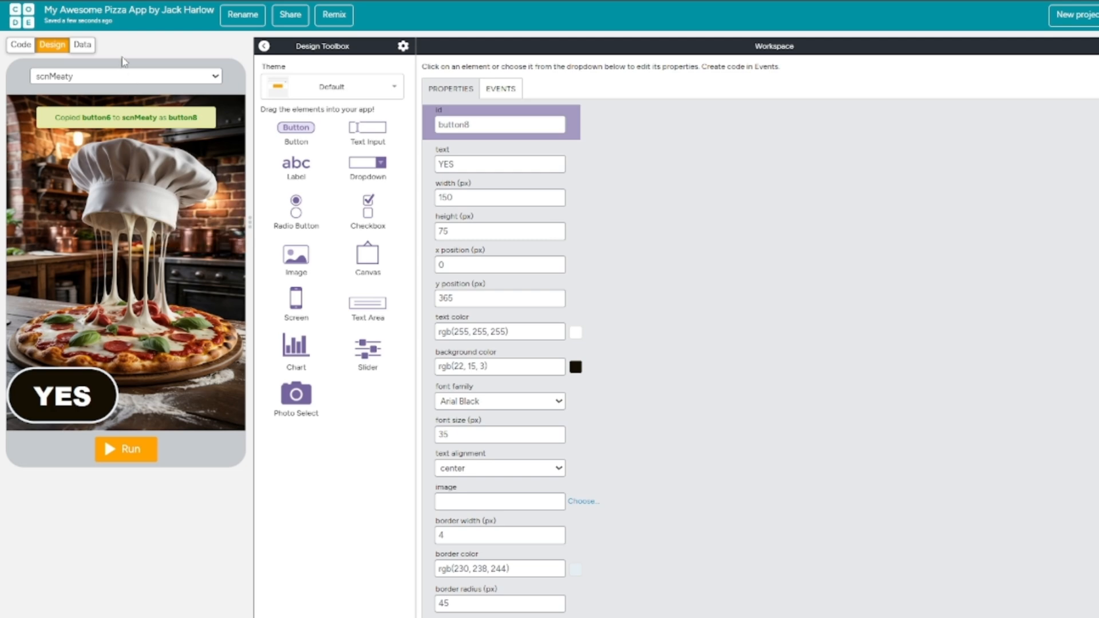
click(126, 76)
click(102, 121)
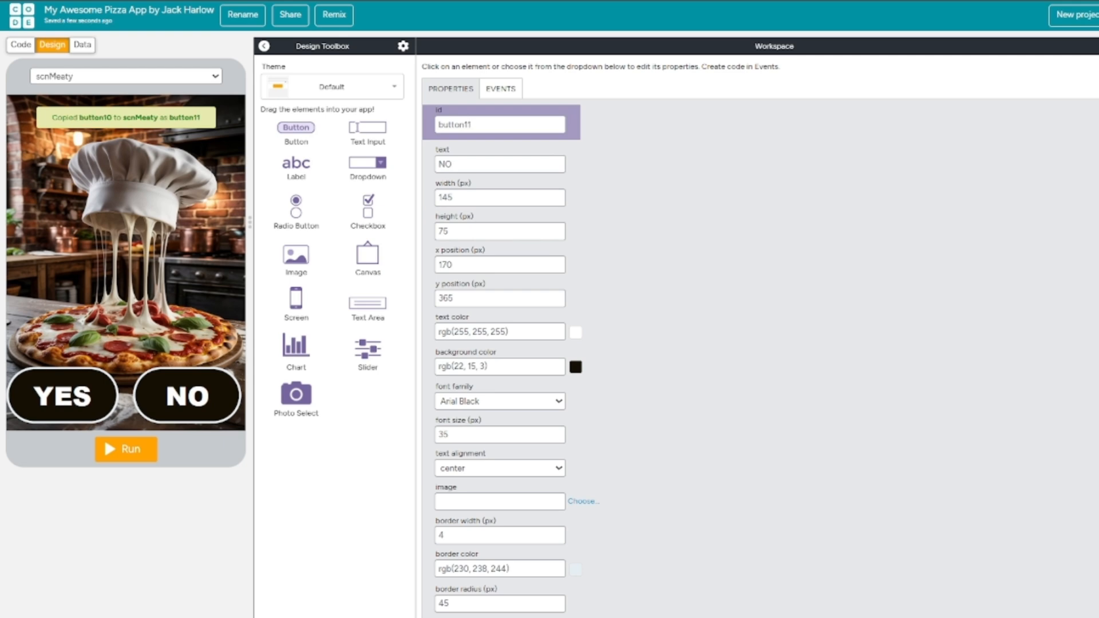
Replace the welcome heading on the scnMeaty screen with "WOULD YOU LIKE SOMETHING TO DRINK?".
click(214, 80)
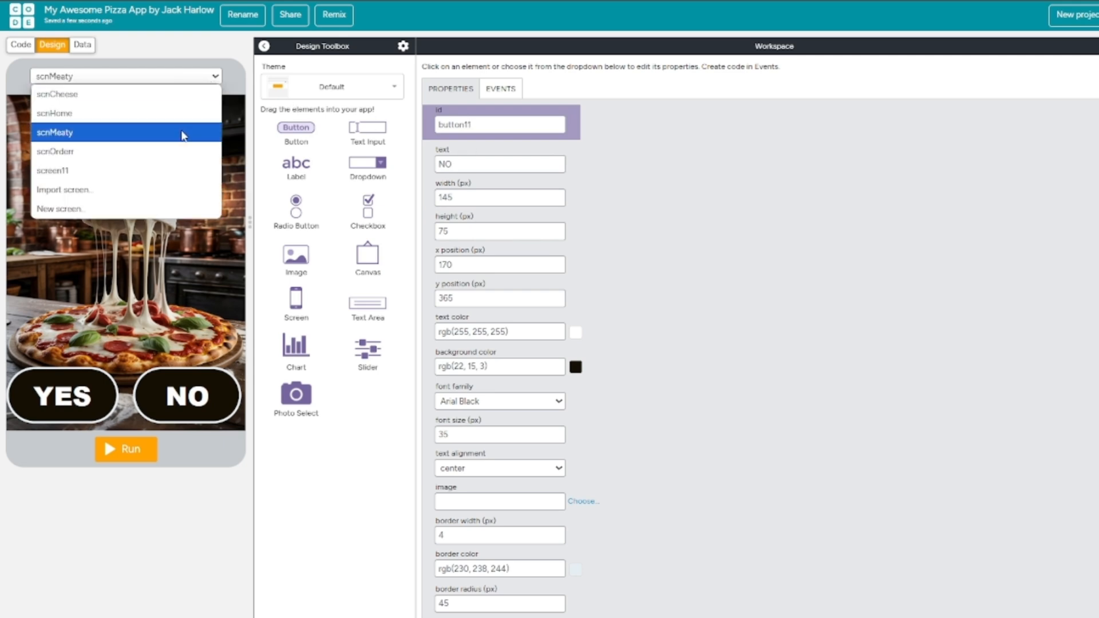
click(172, 94)
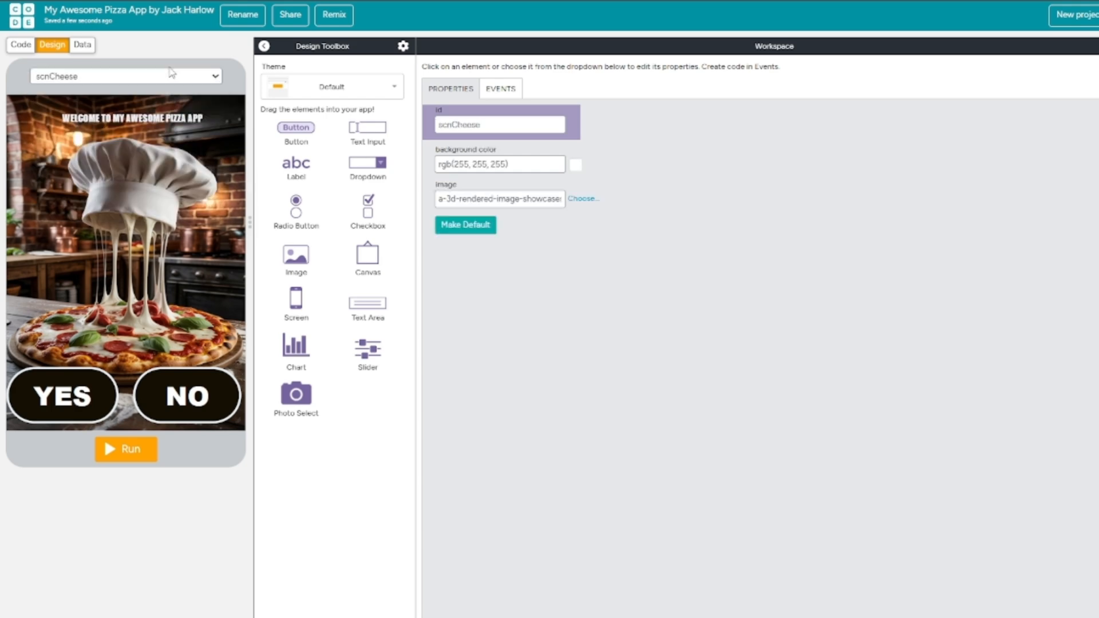
click(170, 76)
click(129, 133)
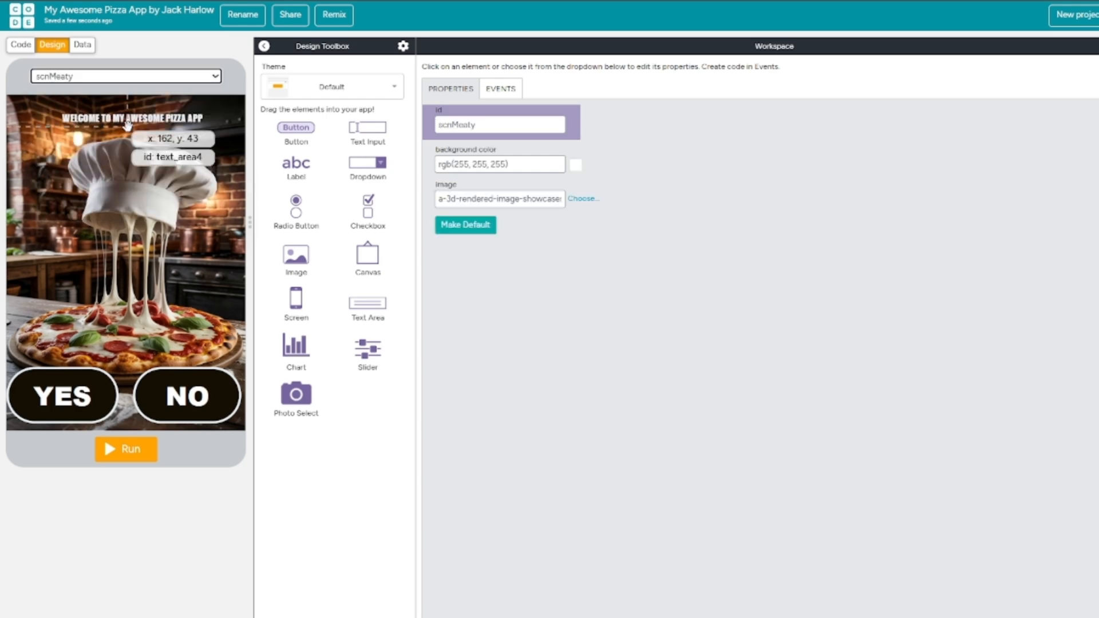
click(178, 120)
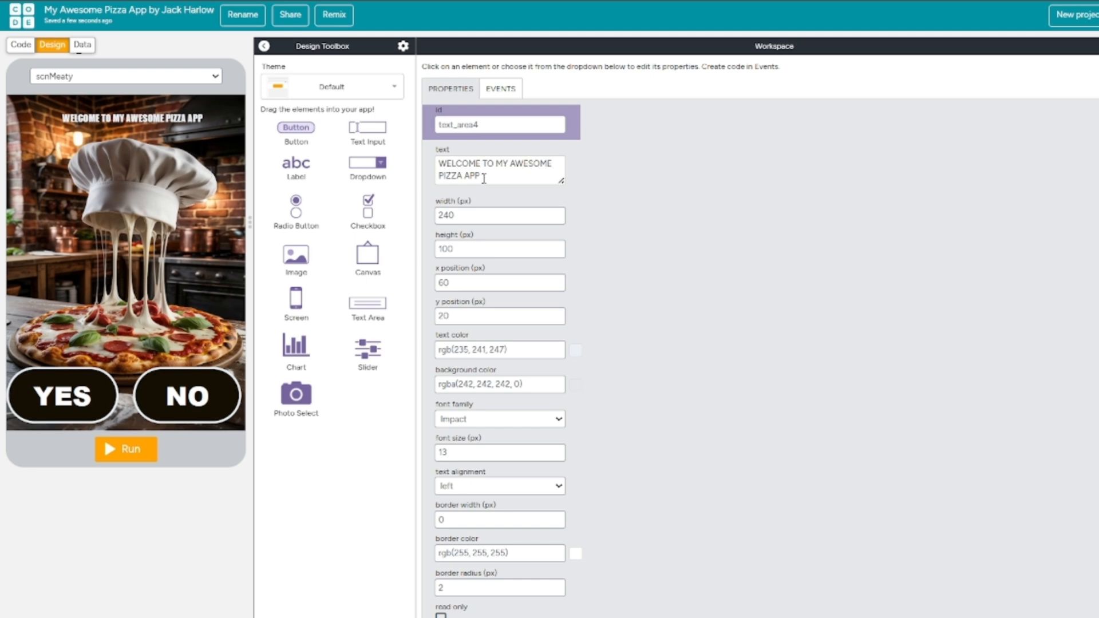
drag(483, 178, 415, 155)
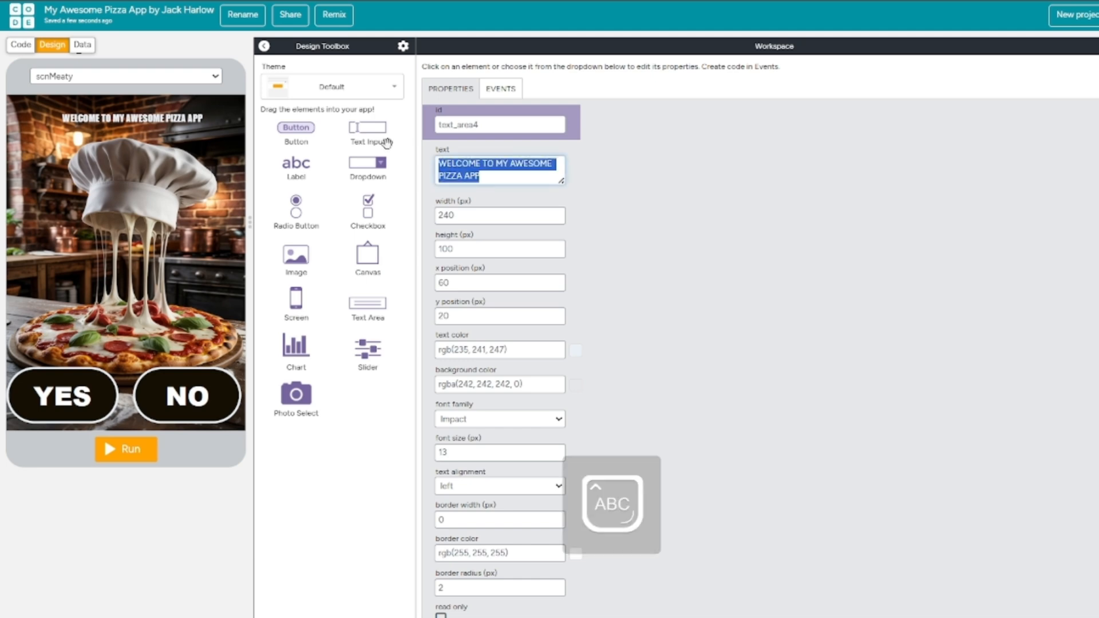
text(WOULD YOU LIK)
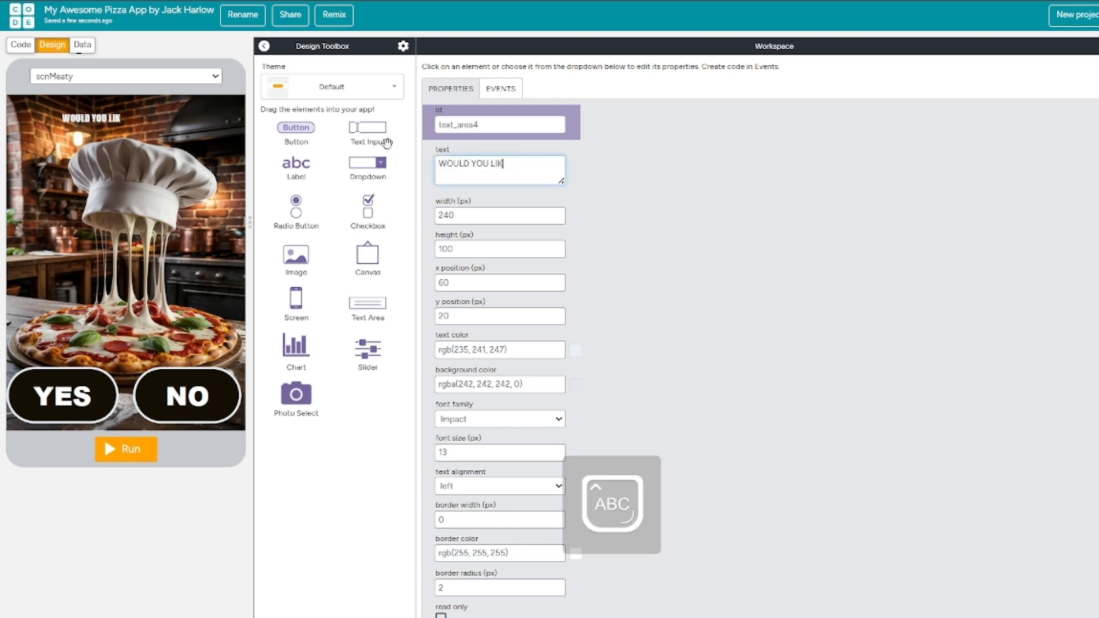
text(E SOMETHING TO DRINK?)
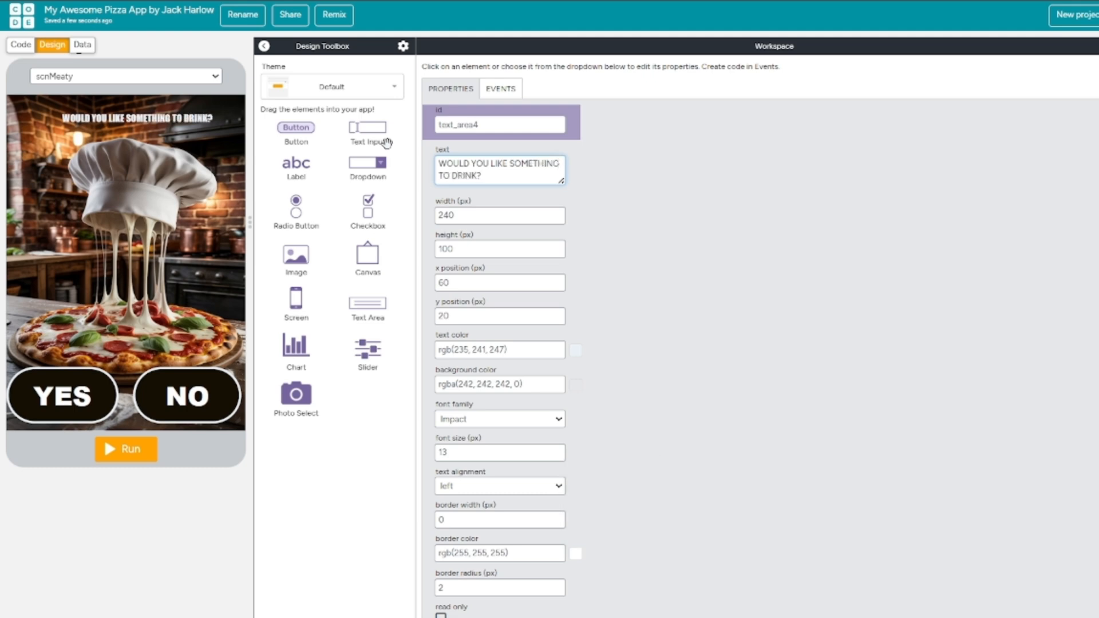
Set the font size of the drink question on the scnMeaty screen to 20 px.
click(124, 116)
scroll(593, 480, down, 1)
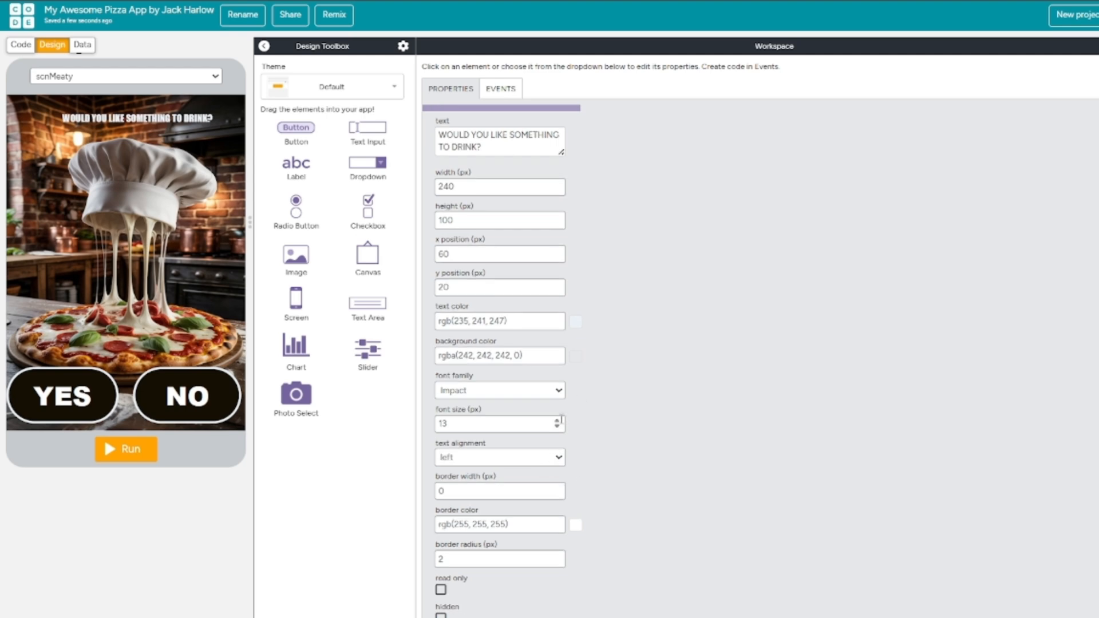
drag(481, 425, 407, 424)
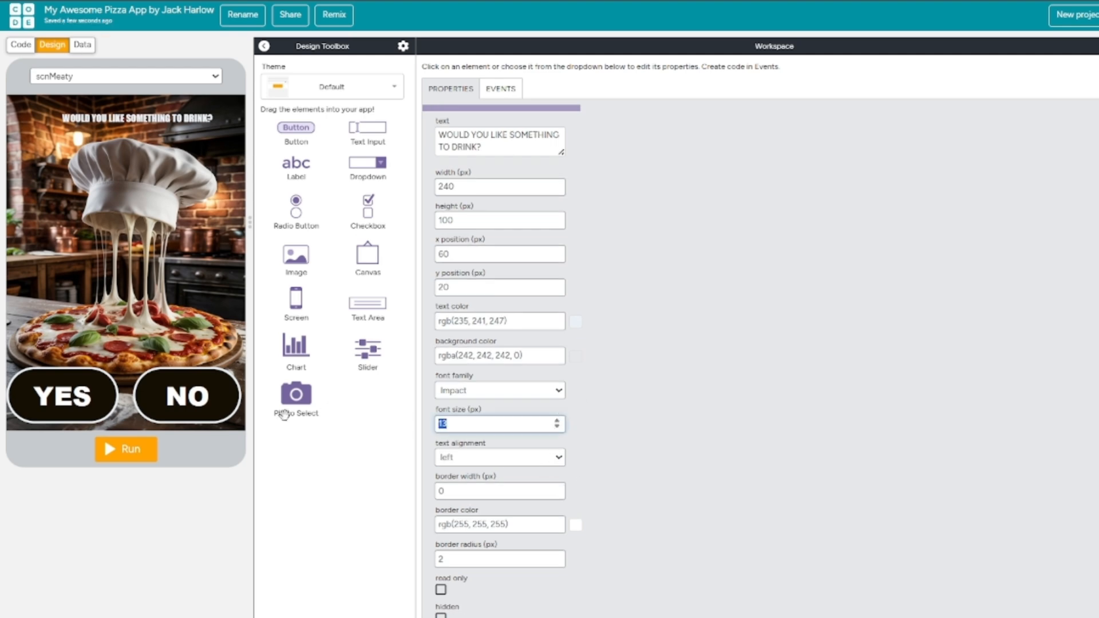
text(20)
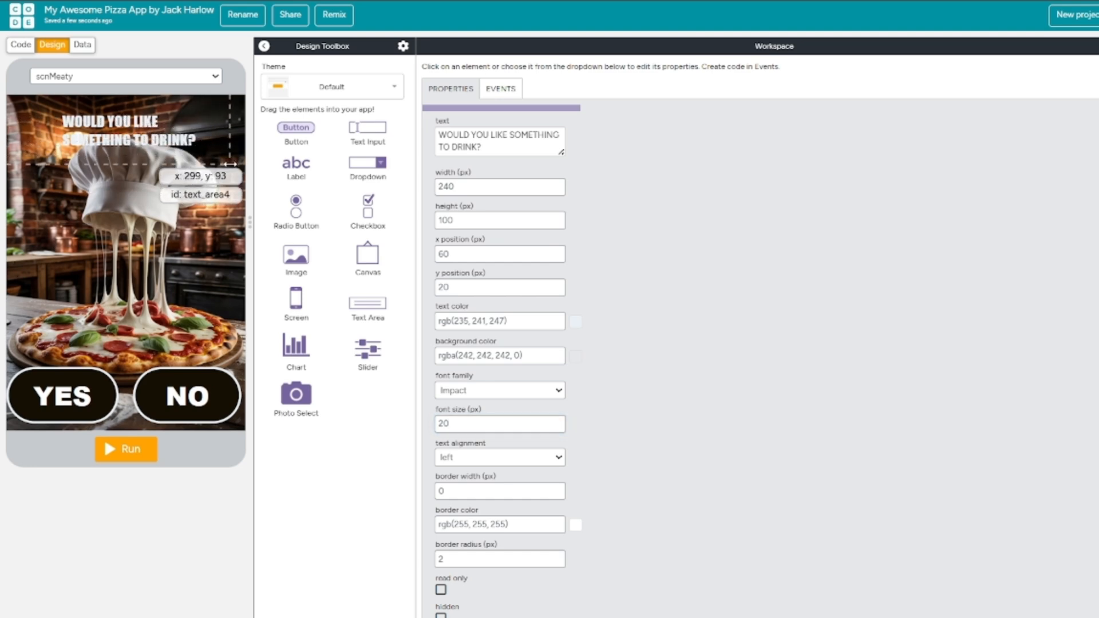
Give the drink question's text area a 1 px border and resize it to 310 by 160 px at x position 5.
drag(211, 155, 263, 153)
drag(123, 140, 83, 140)
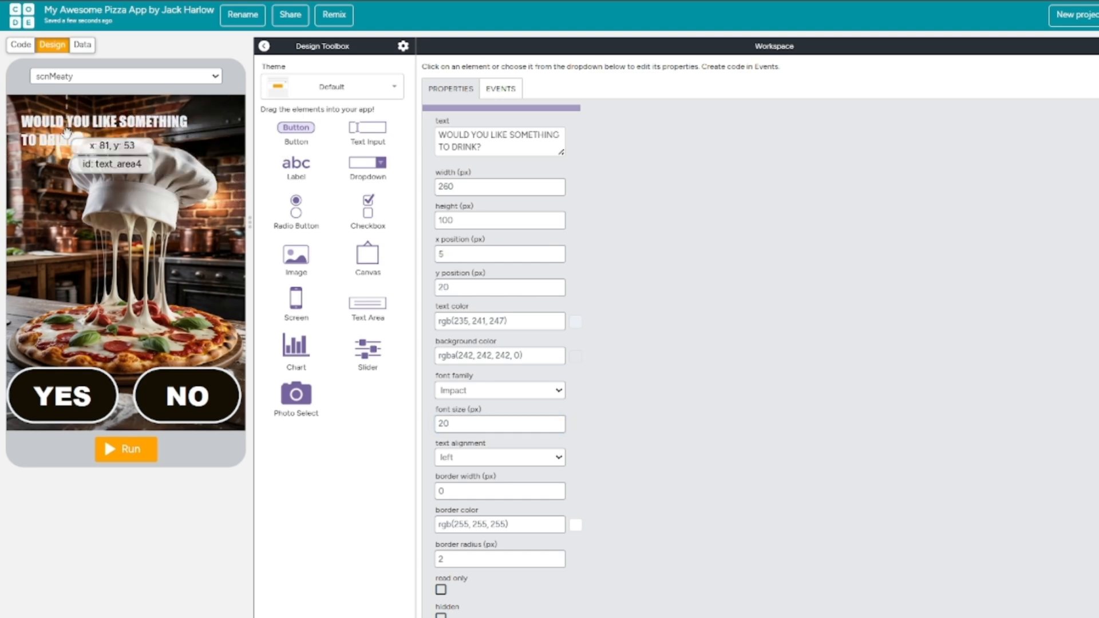
click(557, 489)
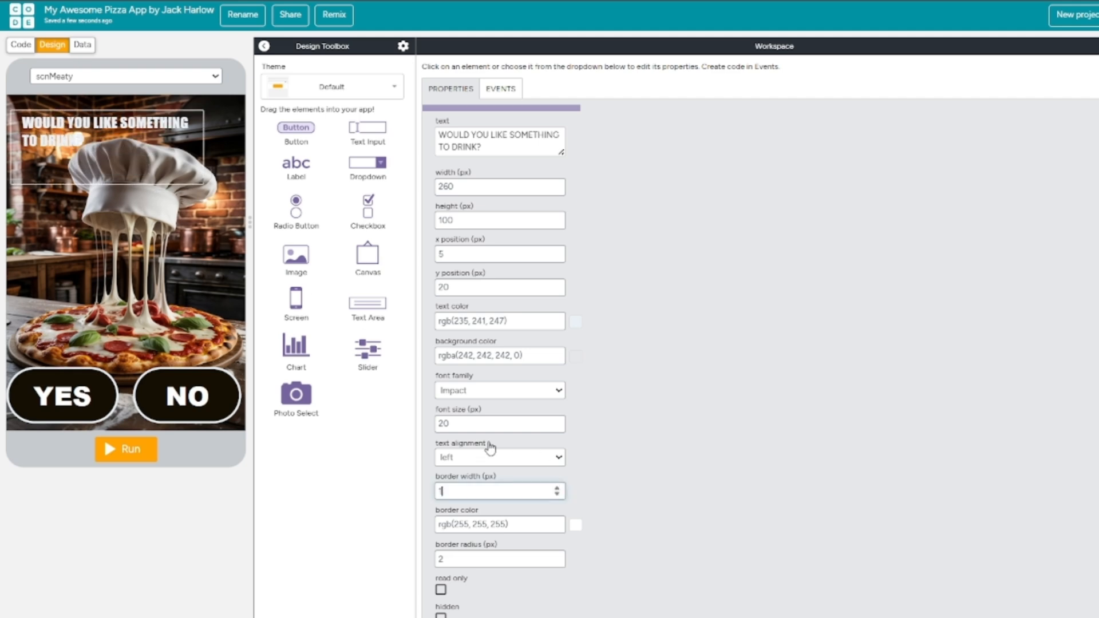
drag(204, 185, 237, 225)
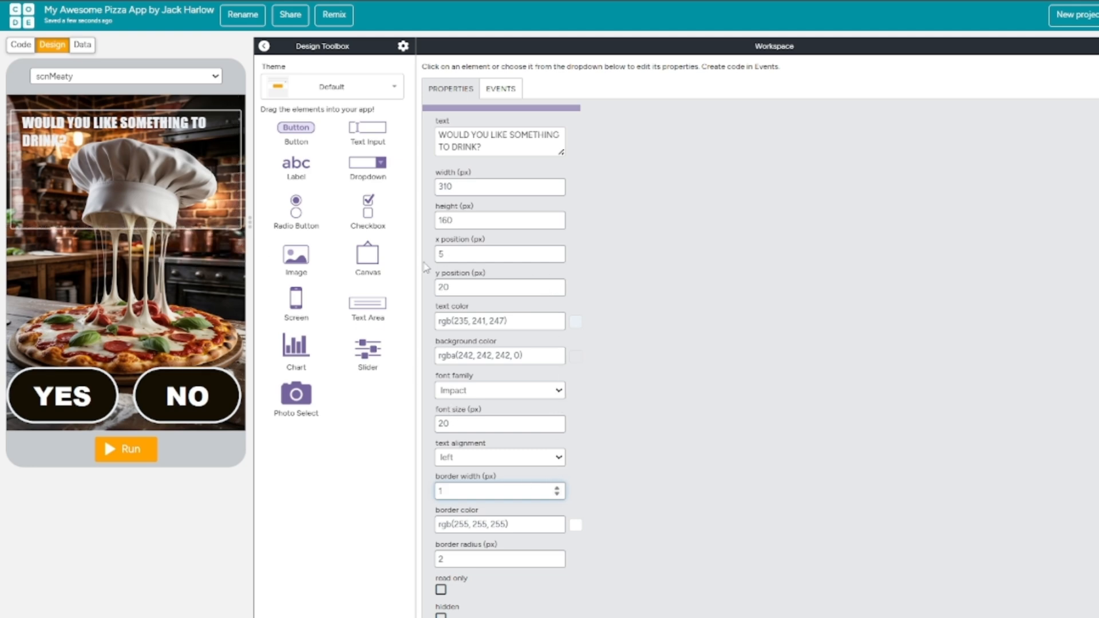
Center the drink question over two lines, breaking after LIKE, and move its text area down to y position 215.
click(526, 458)
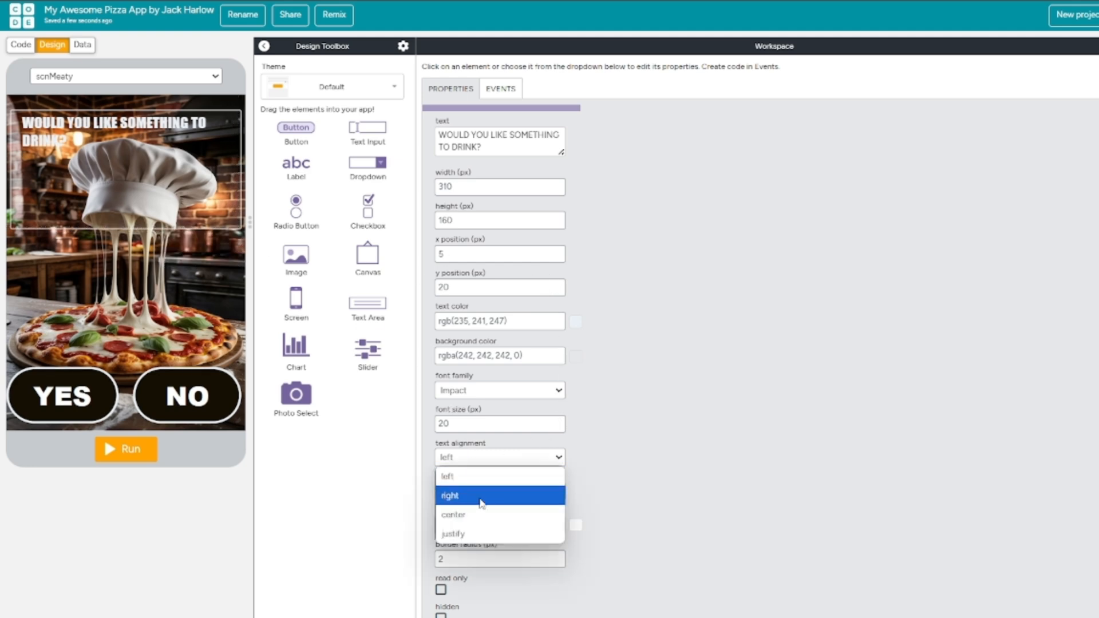
click(473, 519)
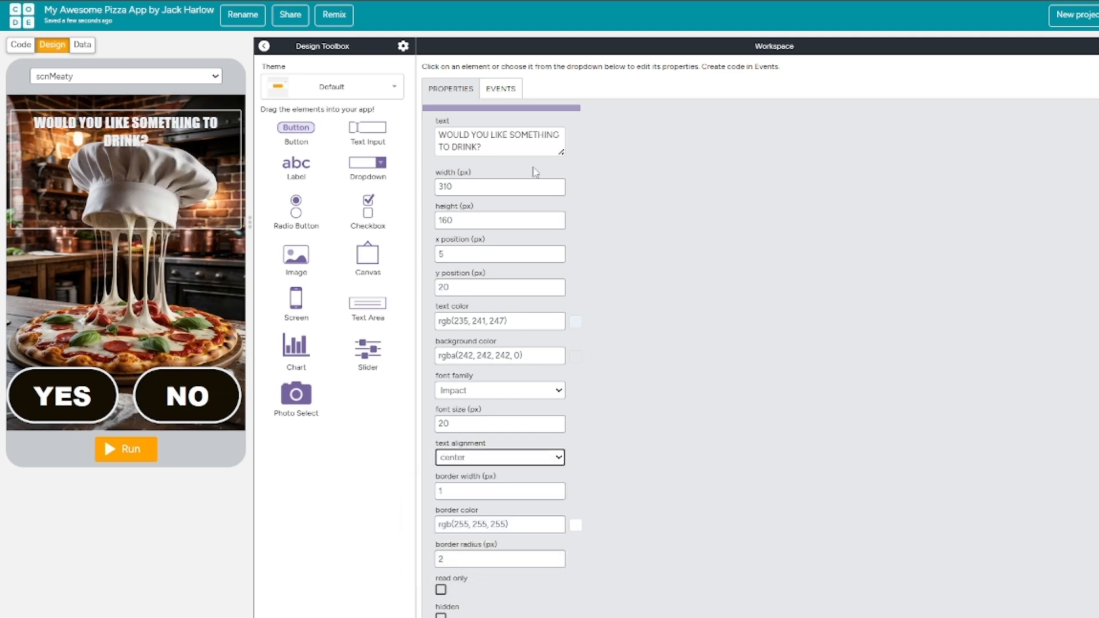
scroll(535, 171, up, 1)
click(515, 152)
key(Return)
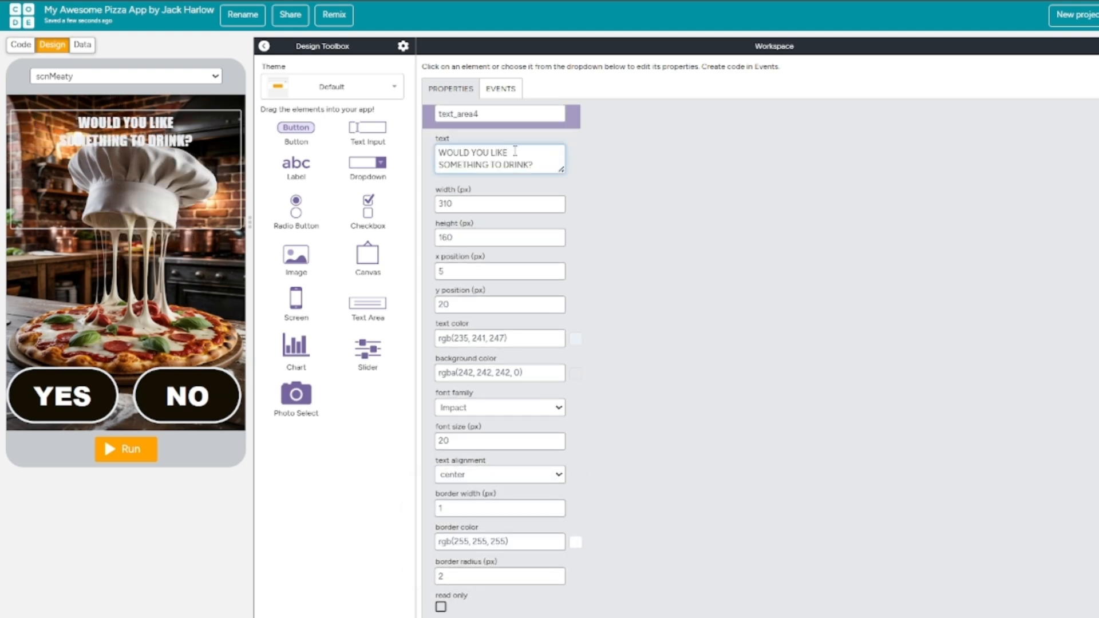
drag(223, 150, 166, 299)
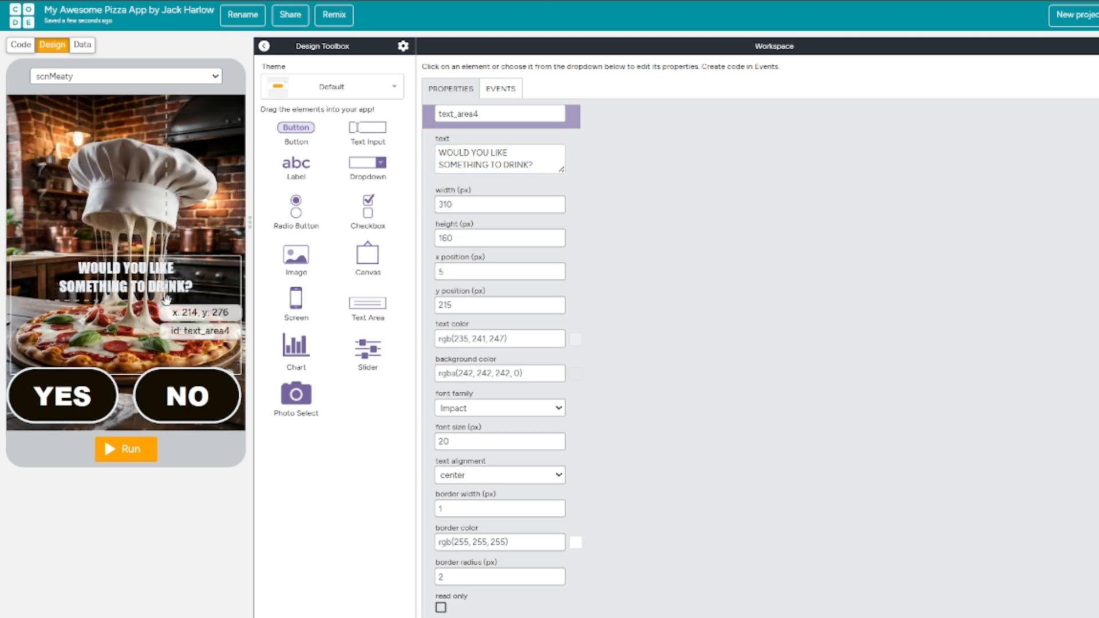
Change the id of the NO button on the scnMeaty screen to btnNo1.
click(163, 394)
click(485, 154)
double_click(481, 115)
text(b)
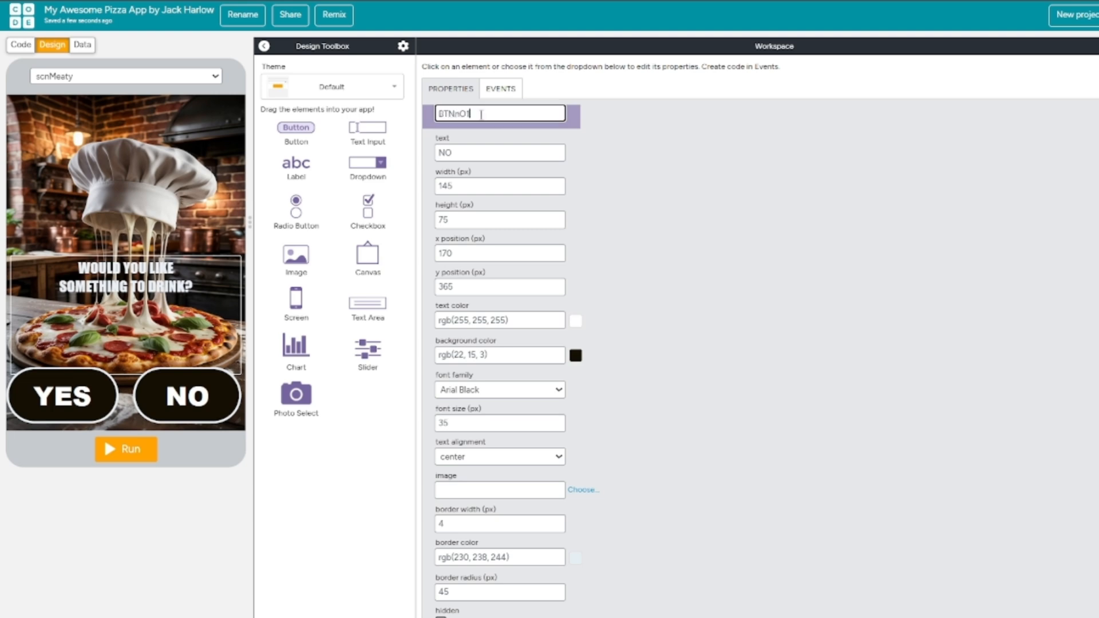
text(TNnO)
key(BackSpace)
key(BackSpace)
key(BackSpace)
key(BackSpace)
key(BackSpace)
key(Caps_Lock)
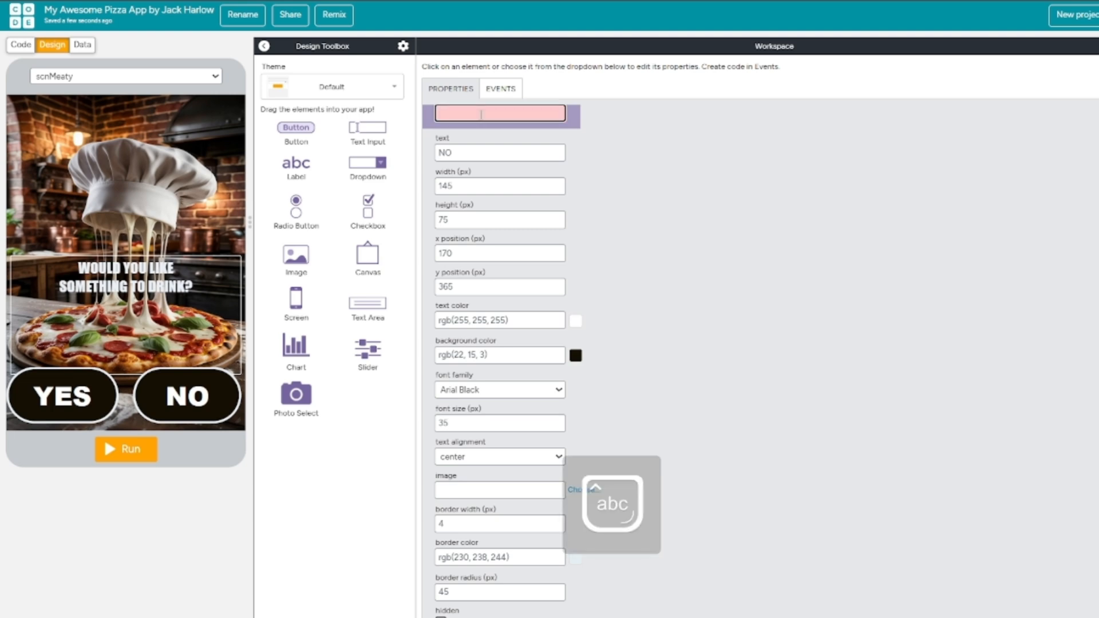
text(btnNo1)
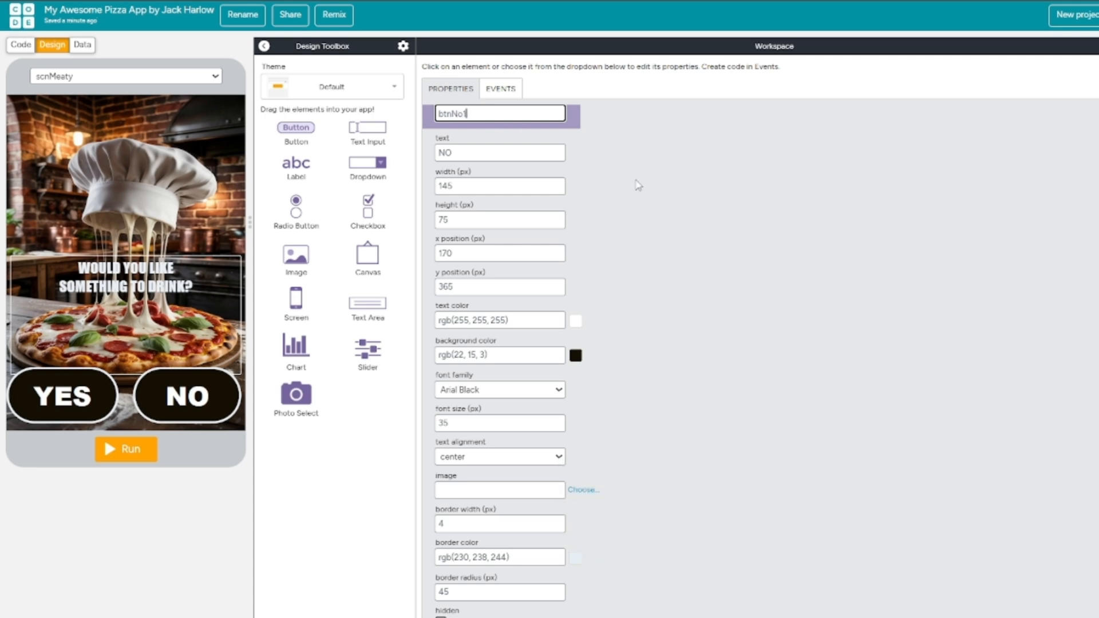
Set the border width of the drink question's text area to 0 px.
click(163, 343)
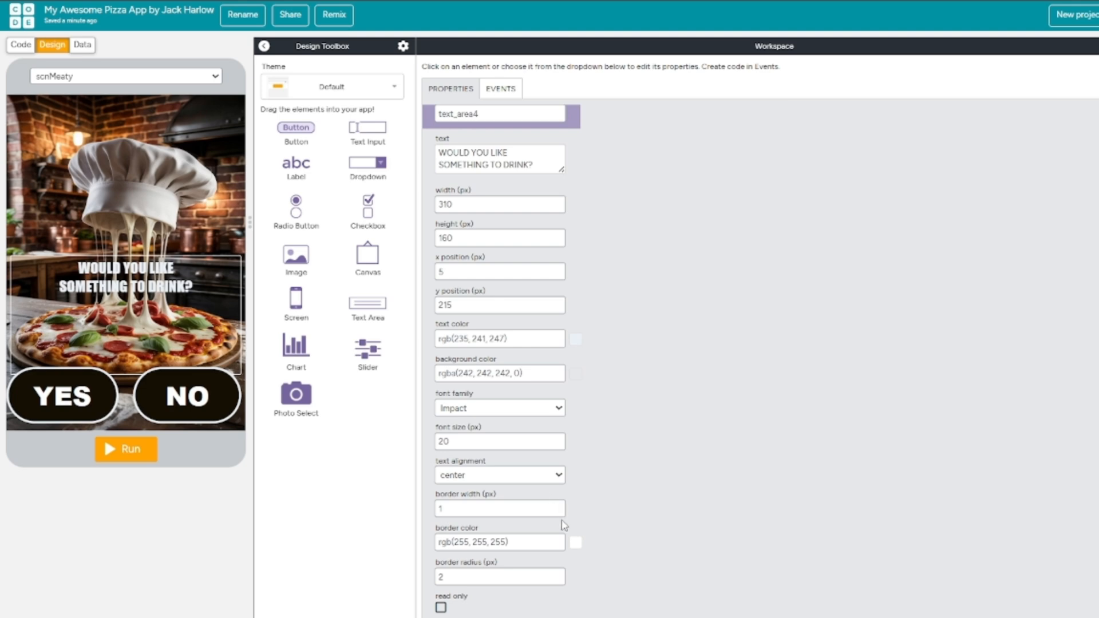
click(557, 512)
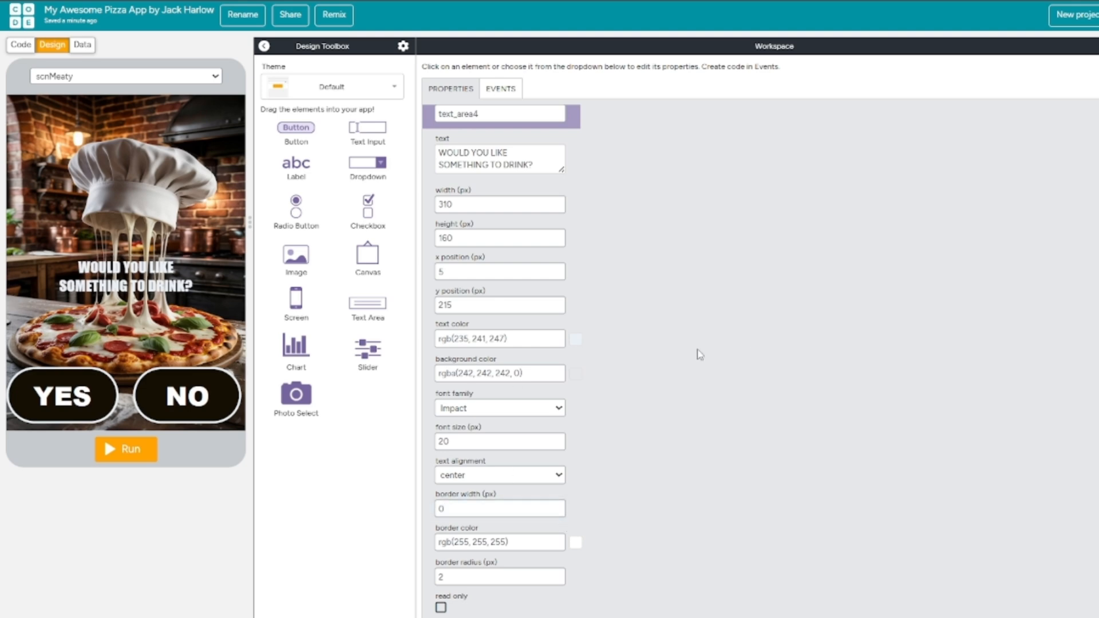
Change the id of the YES button on the scnMeaty screen to btnYes1.
click(57, 395)
click(478, 113)
double_click(478, 114)
text(btnYes1)
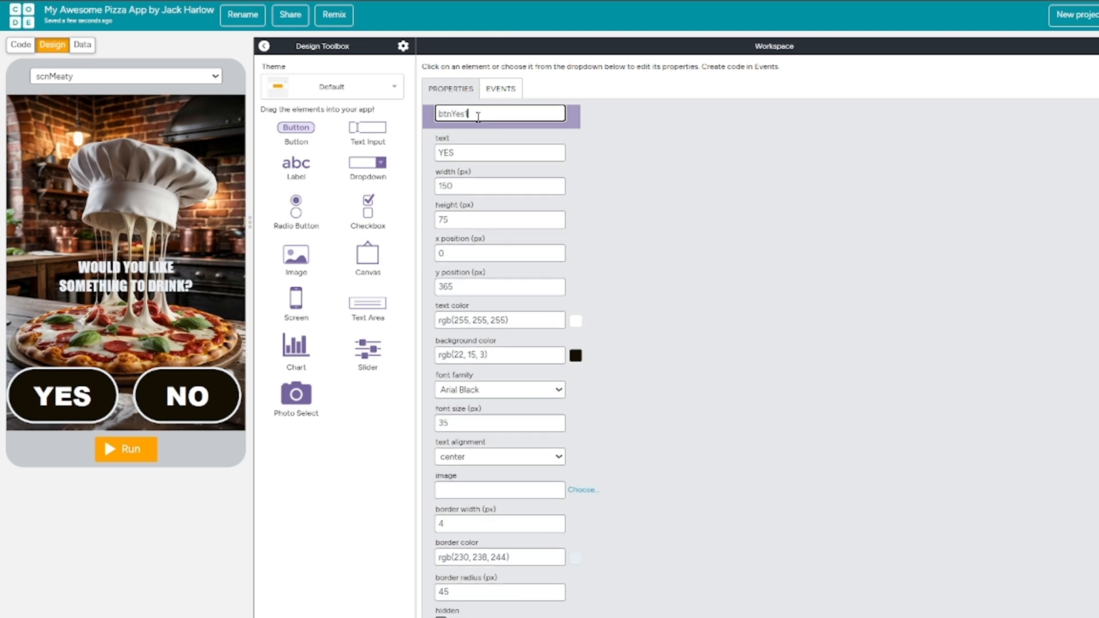
click(664, 196)
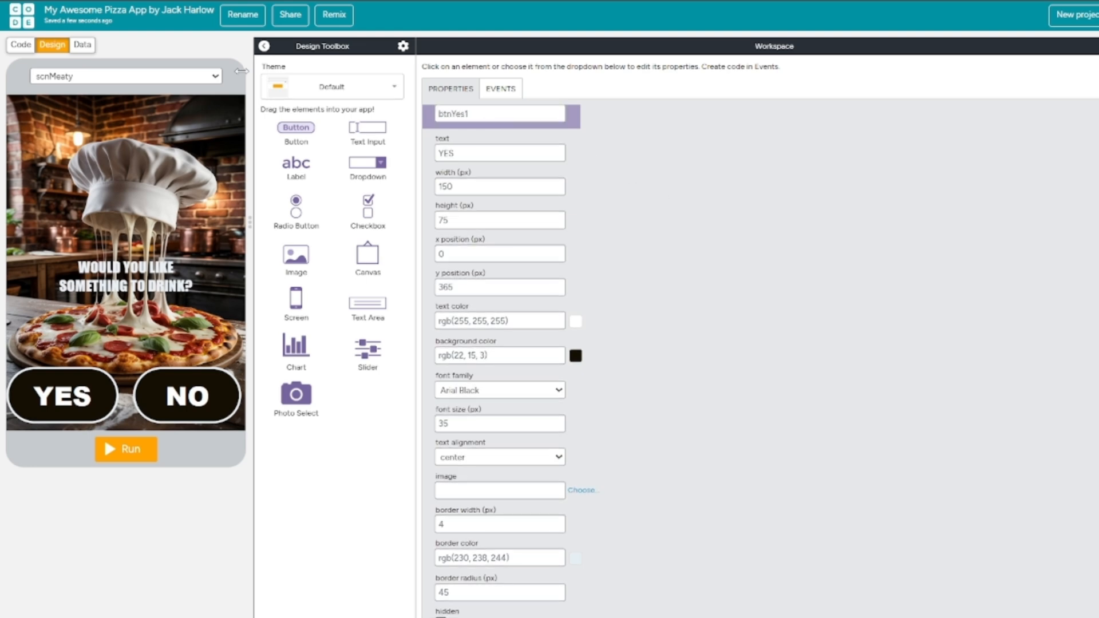
Change the id of the YES button on the scnCheese screen to btnYes2.
click(172, 76)
click(141, 94)
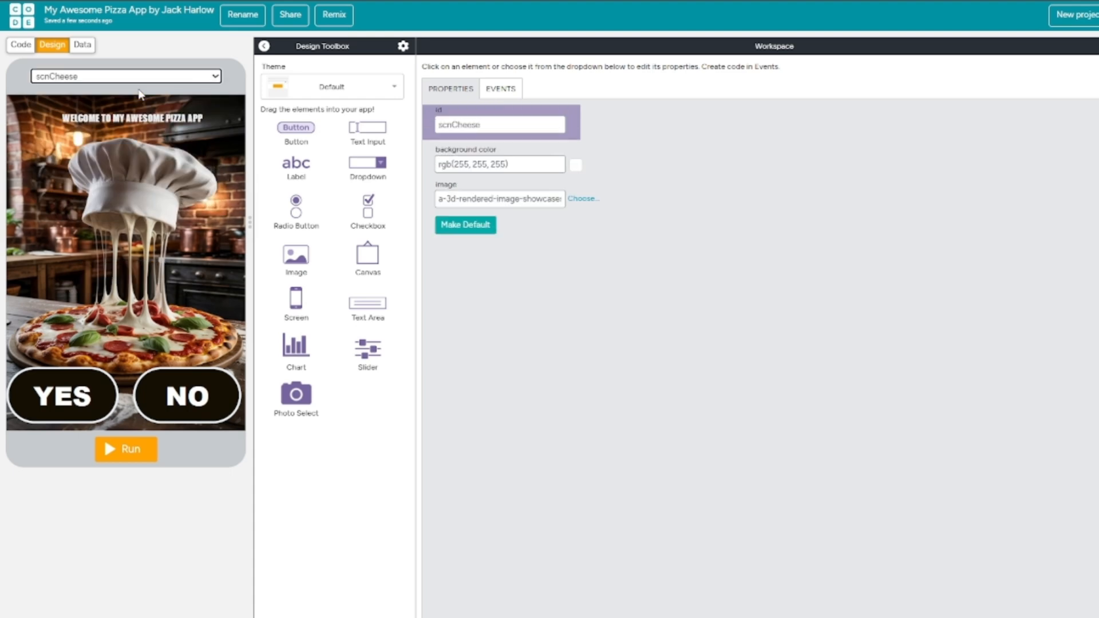
click(71, 381)
click(513, 117)
key(ctrl+a)
text(bt)
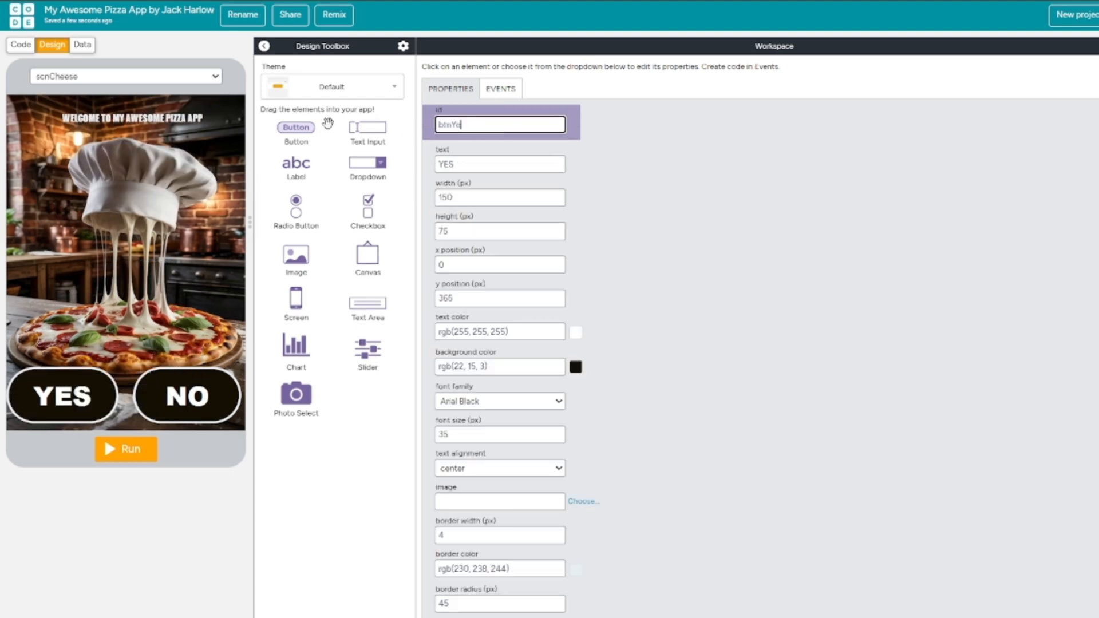
text(nYes2)
click(655, 177)
Change the id of the NO button on the scnCheese screen to btnNo2.
click(165, 371)
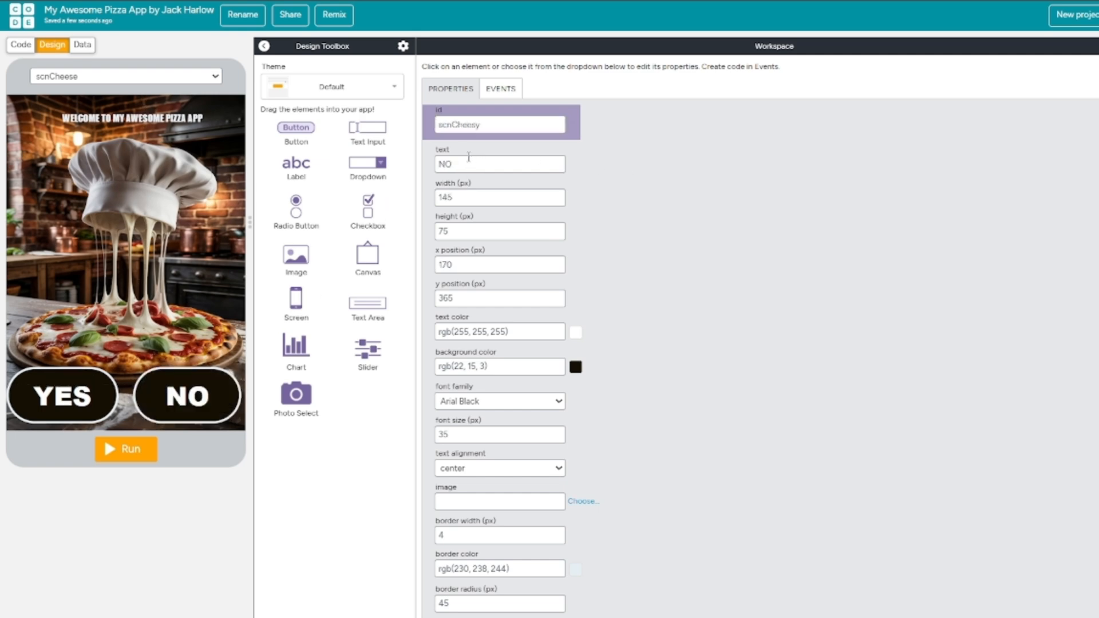
click(501, 125)
key(ctrl+a)
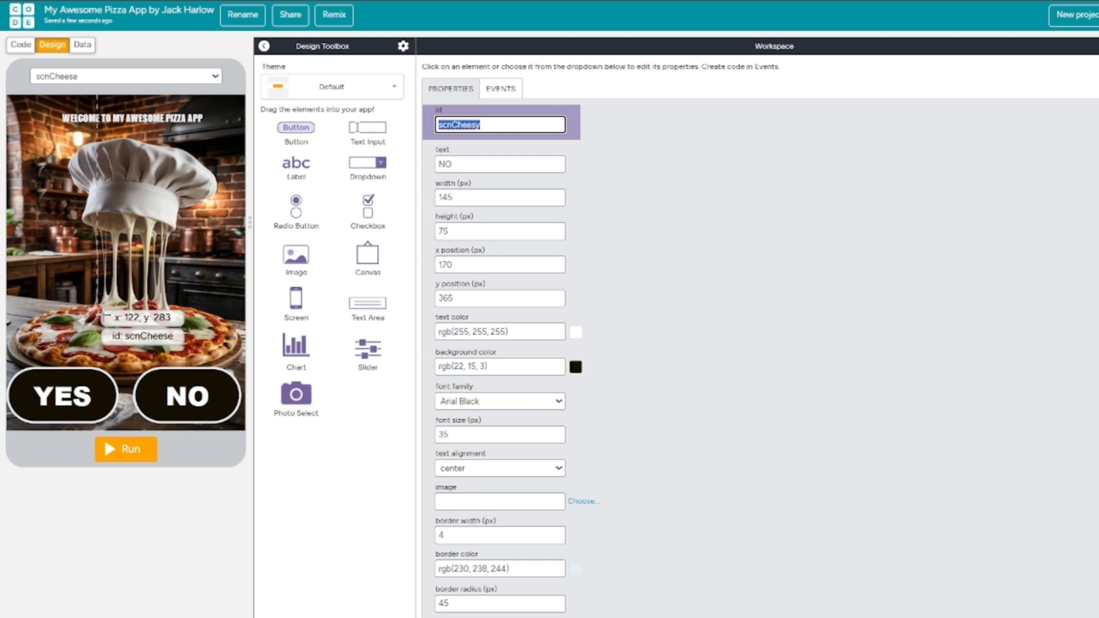
click(173, 377)
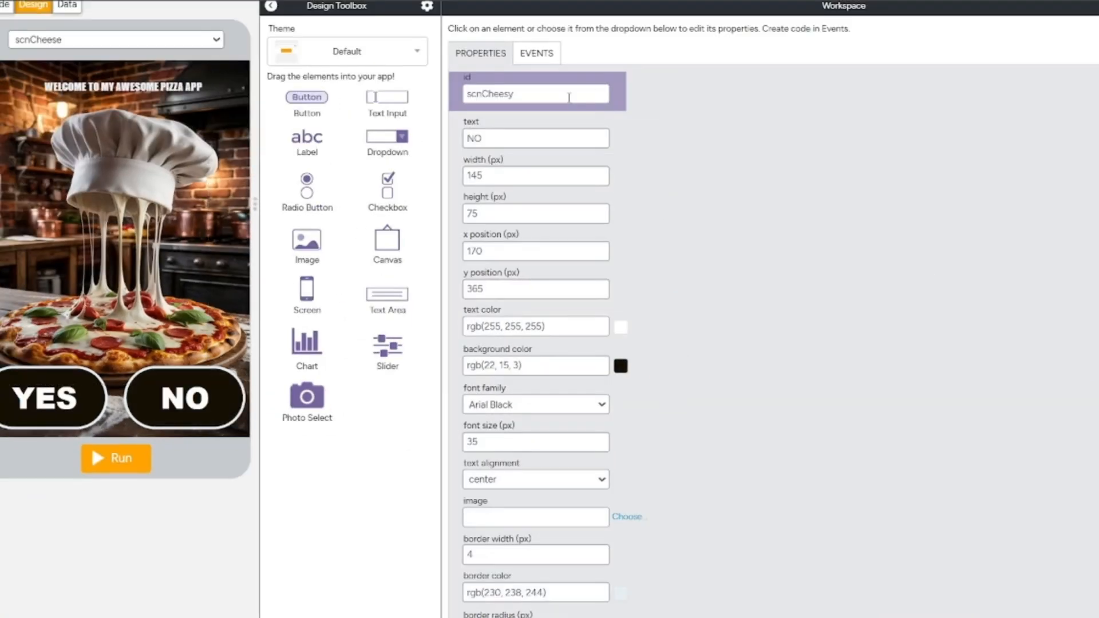
drag(569, 98, 298, 98)
text(btNo2)
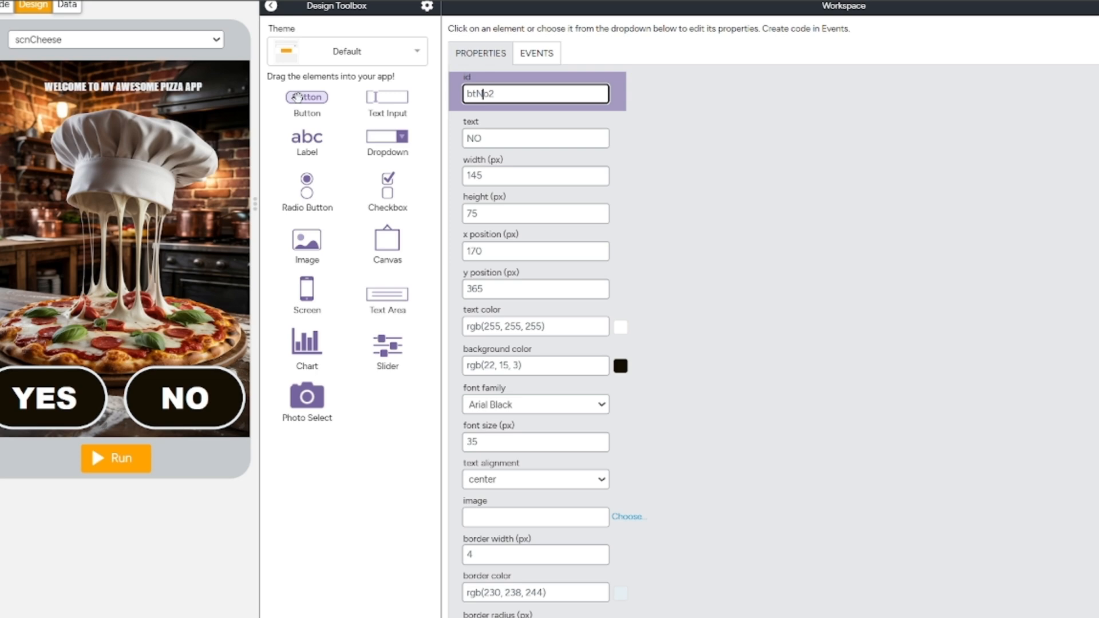
text(N)
click(744, 203)
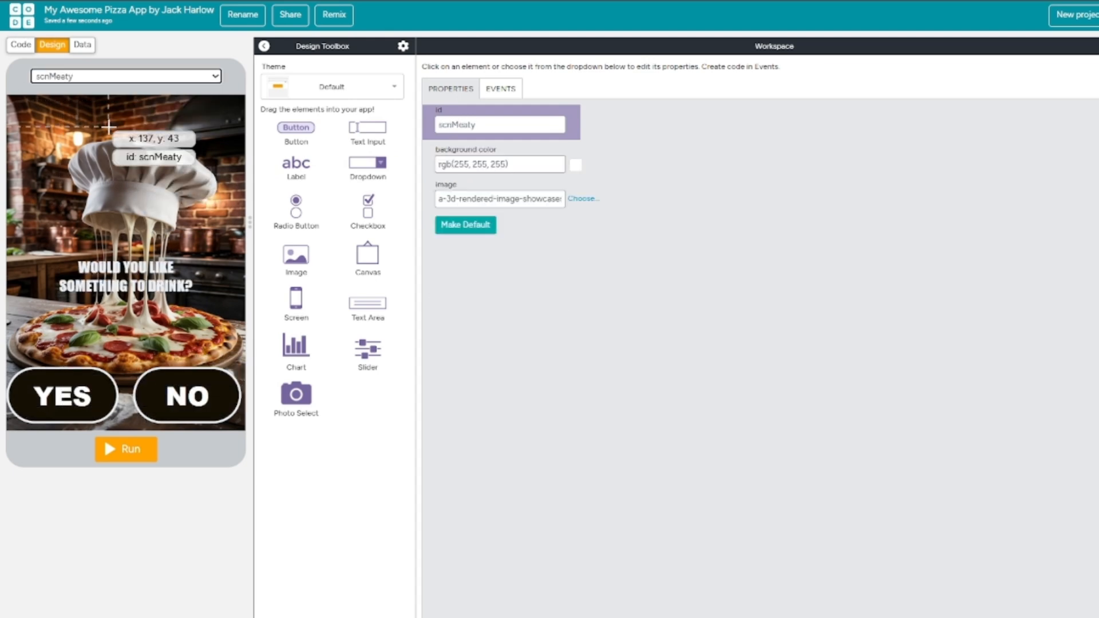
Replace the welcome text on scnCheese with the question "WOULD YOU LIKE SOMETHING TO DRINK?" copied from the scnMeaty screen.
click(173, 254)
click(541, 178)
key(ctrl+a)
key(ctrl+c)
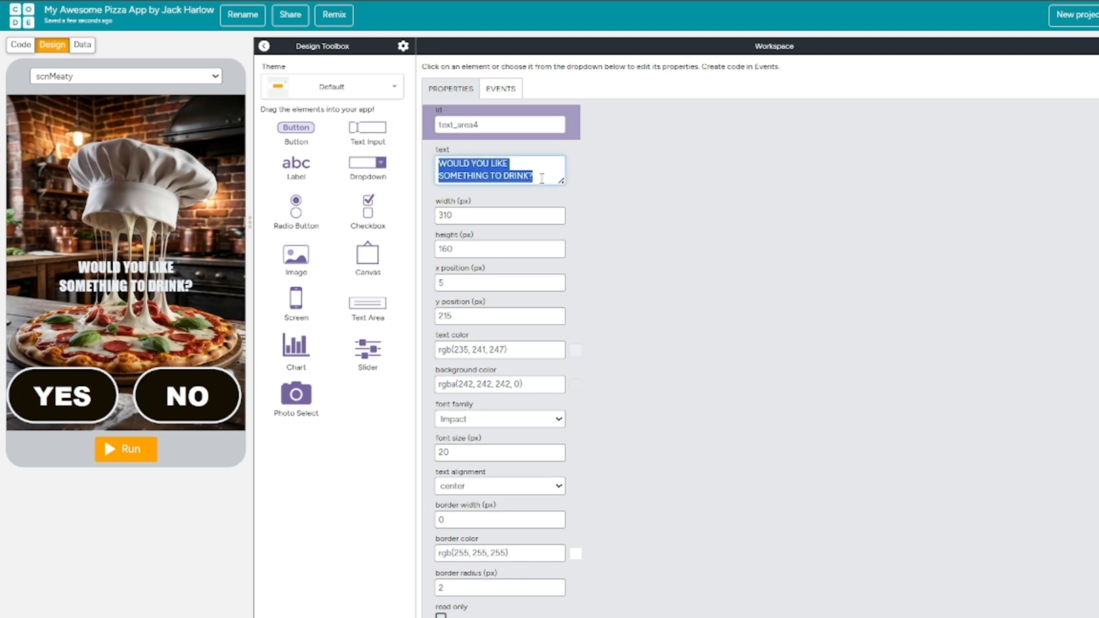
click(203, 81)
click(152, 101)
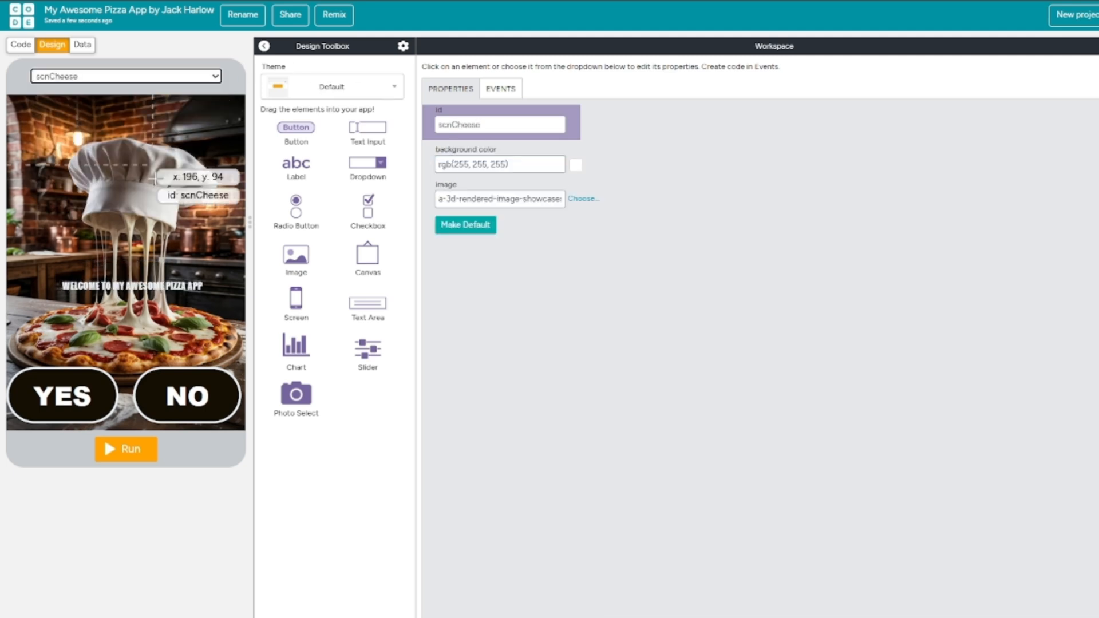
click(175, 286)
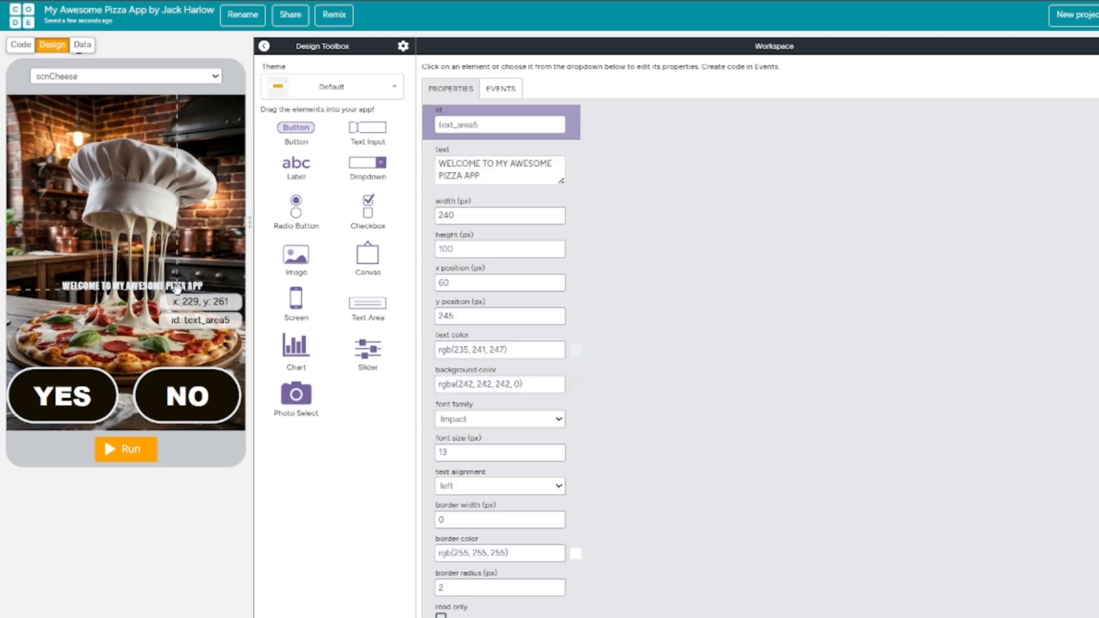
click(487, 173)
key(ctrl+a)
key(ctrl+v)
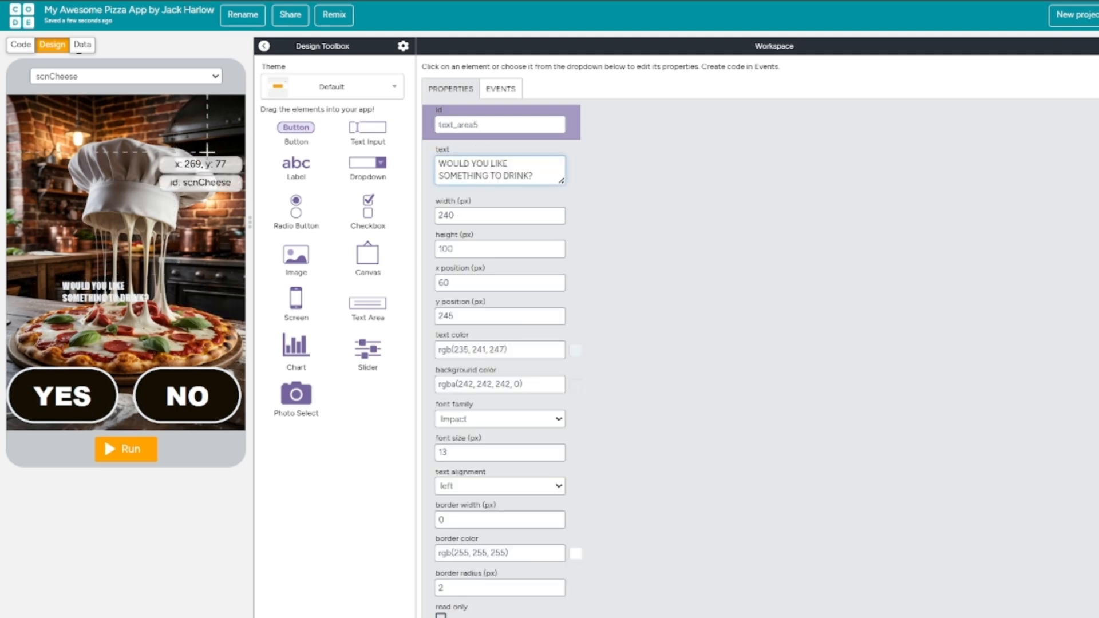
Centre the drink question on scnCheese at font size 21 px and move it to about x 50, y 195.
click(503, 486)
click(469, 547)
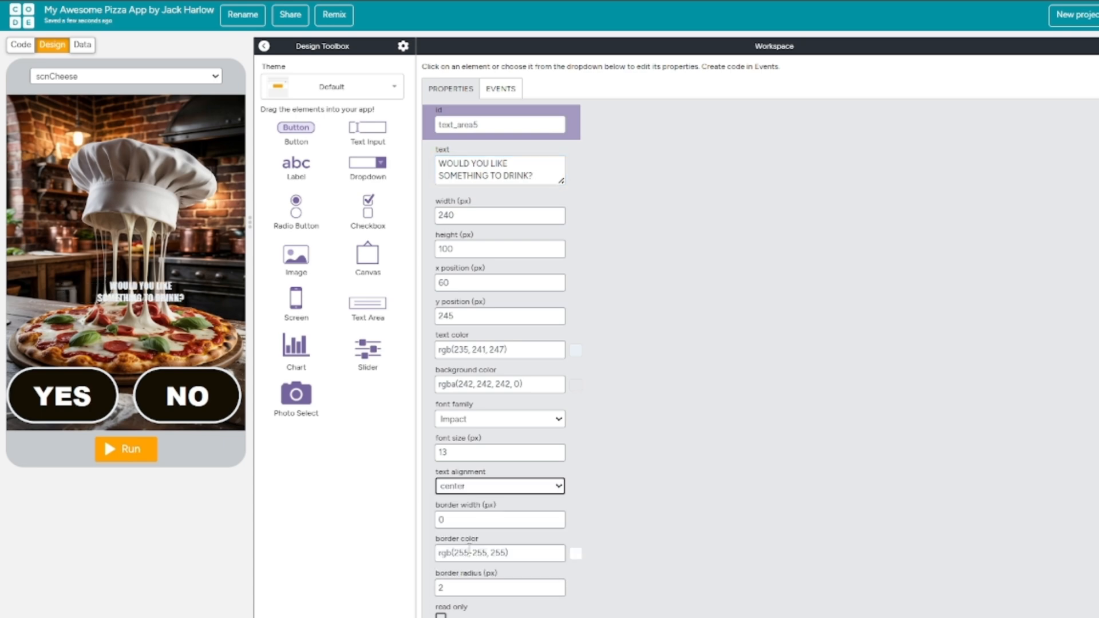
click(558, 450)
drag(157, 282, 150, 244)
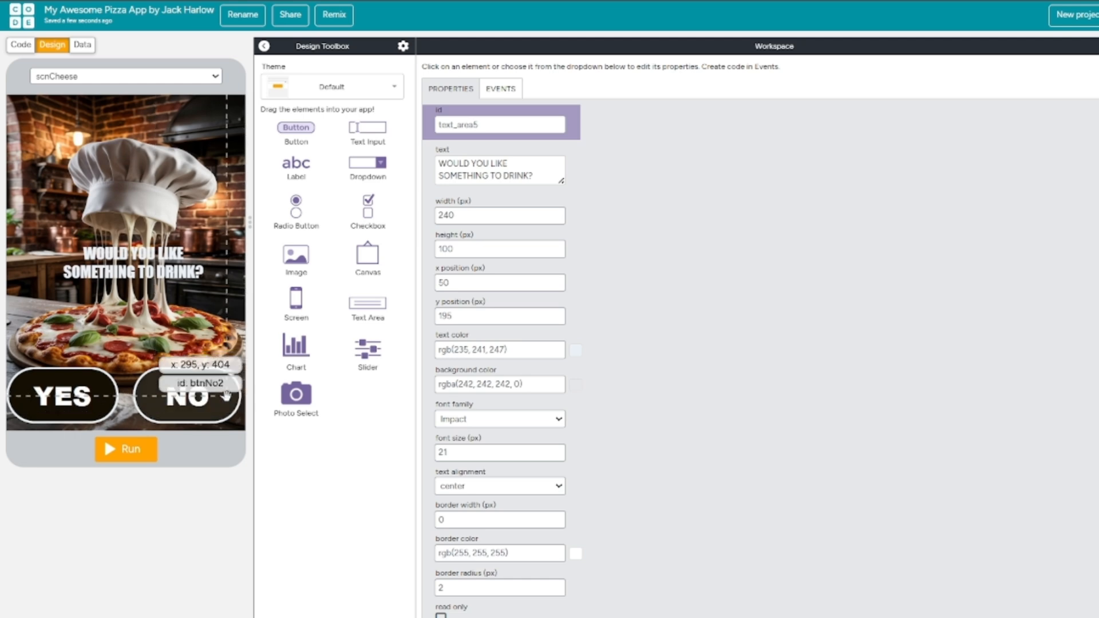
click(198, 399)
Add a new screen to the app and set its id to scnThanks.
drag(296, 299, 188, 286)
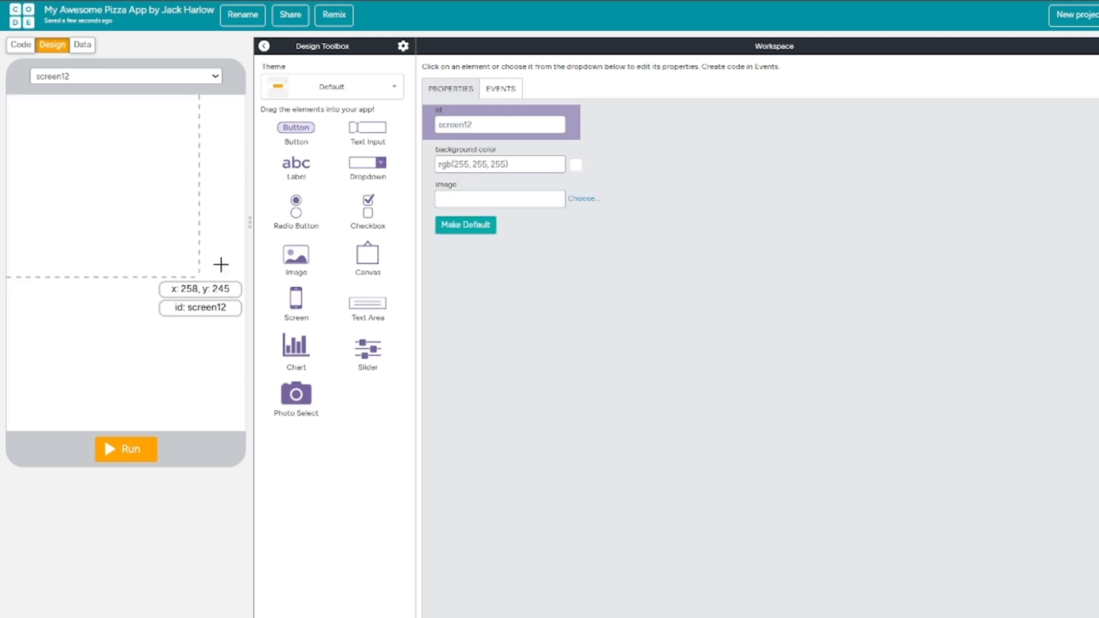
double_click(488, 124)
text(scnThanks)
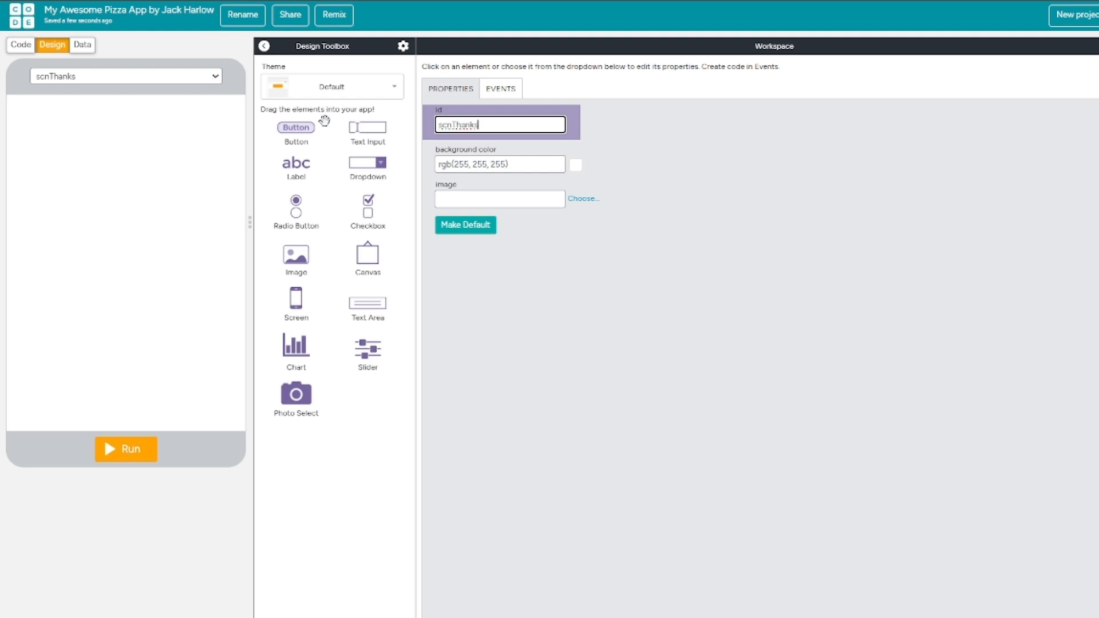
click(668, 322)
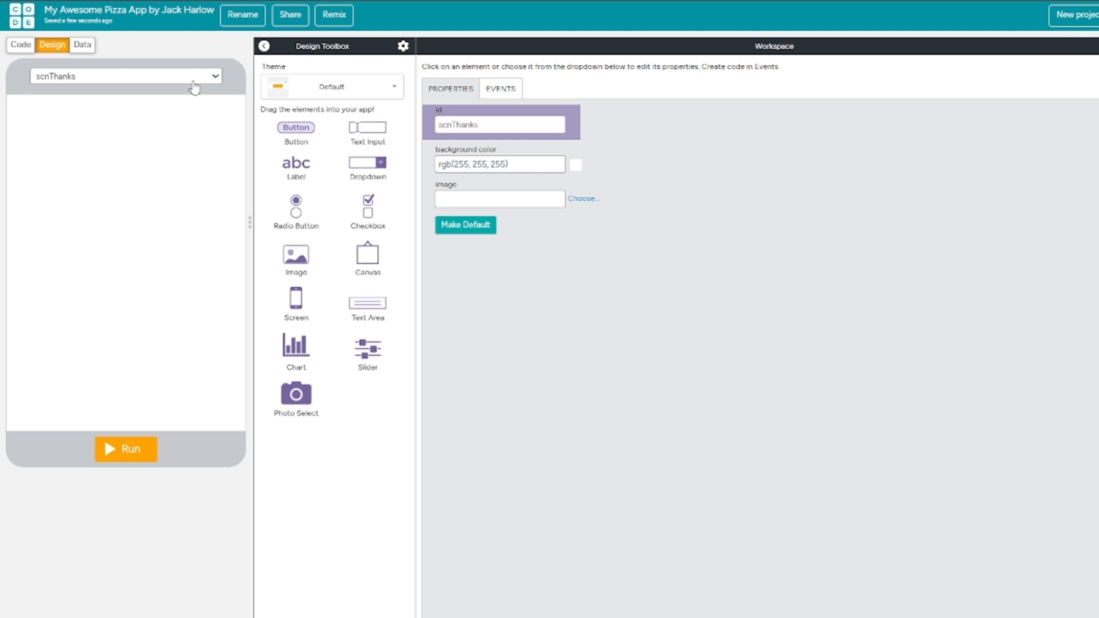
Add another new screen and open the asset chooser for its background image.
drag(296, 298, 152, 247)
click(592, 200)
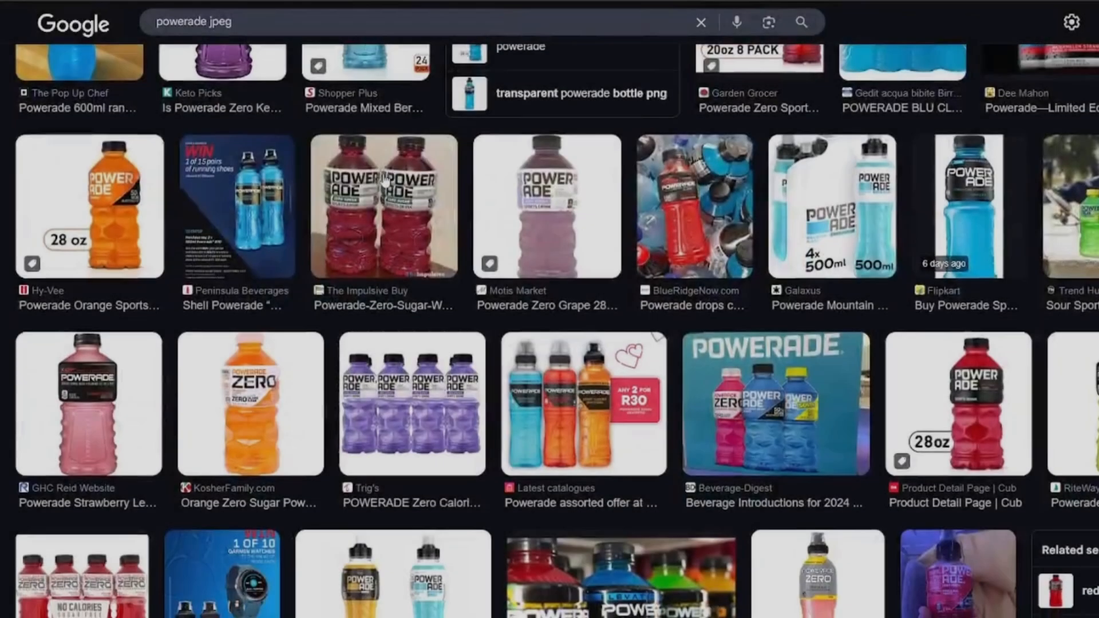
Switch to the Google image results for "powerade jpeg" and save the Pexels photo of the blue bottle in splashing water as pexels-photo-11400184.
scroll(385, 178, down, 5)
scroll(385, 179, down, 5)
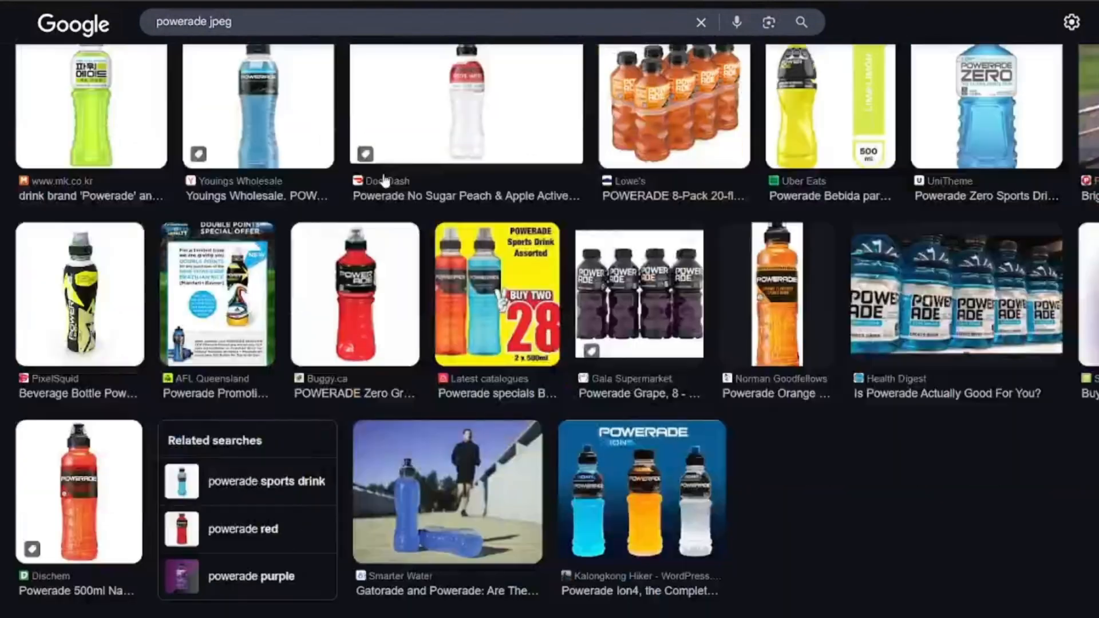
scroll(385, 179, up, 1)
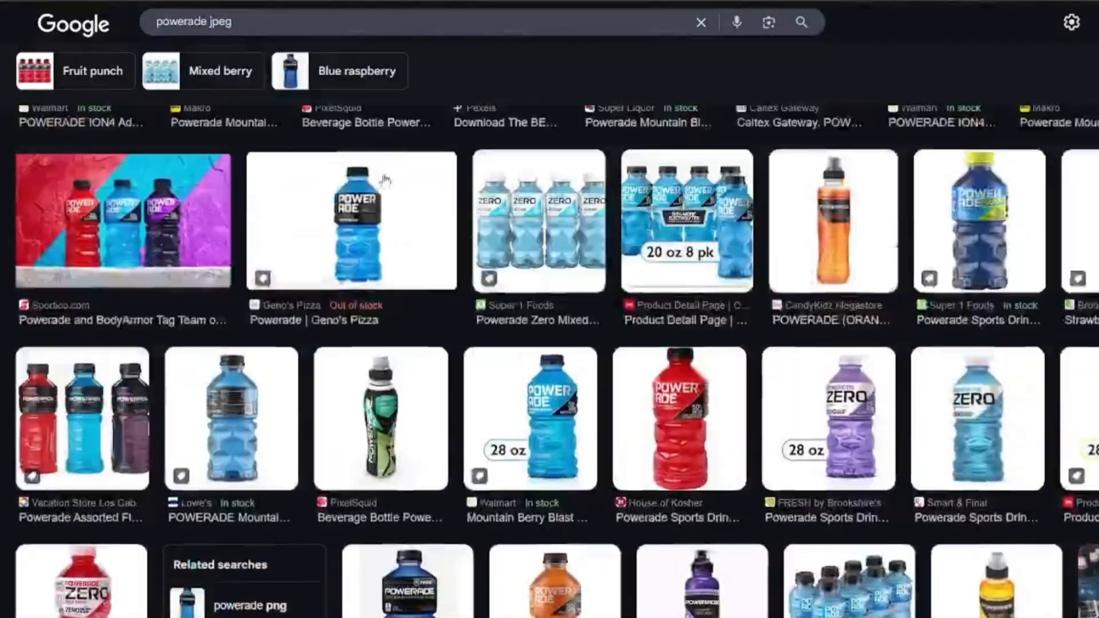
scroll(385, 181, up, 2)
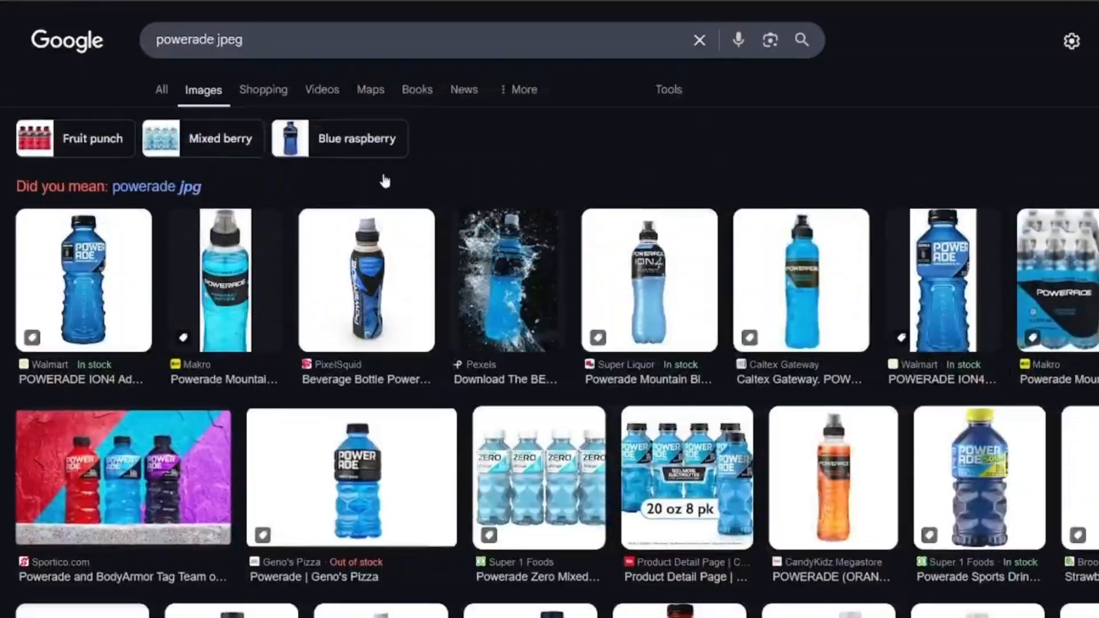
click(495, 264)
right_click(840, 379)
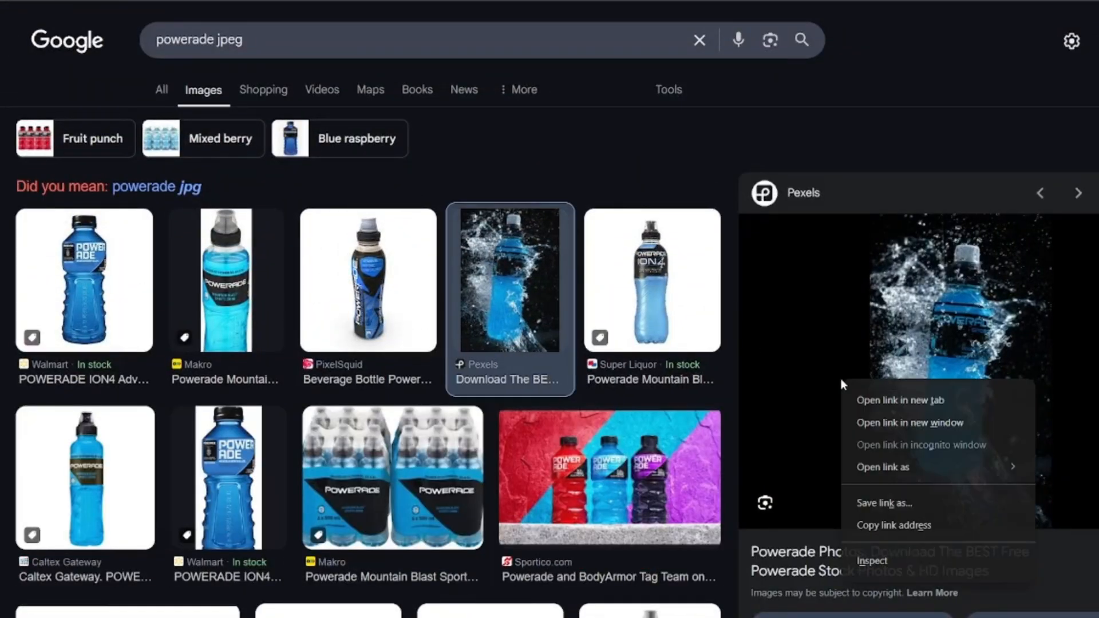
right_click(953, 314)
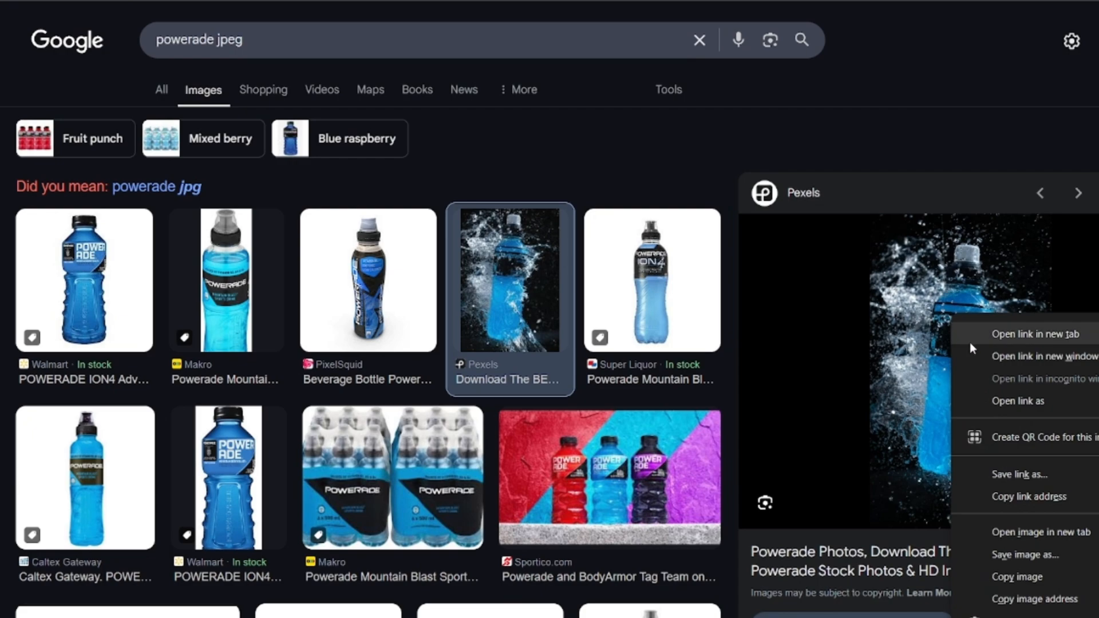
click(1029, 552)
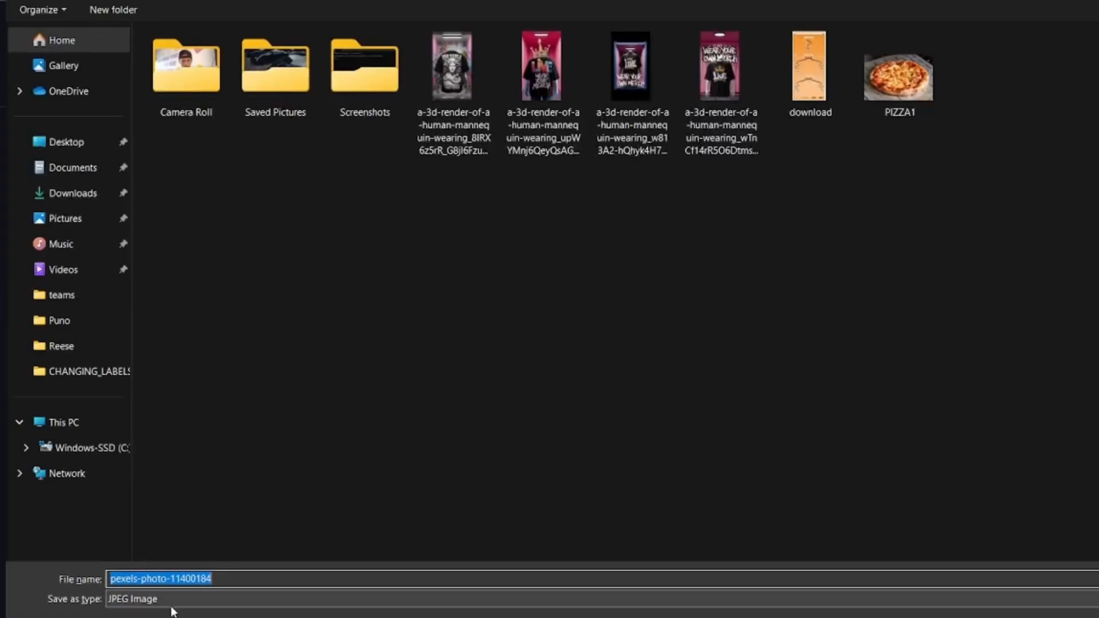
key(Return)
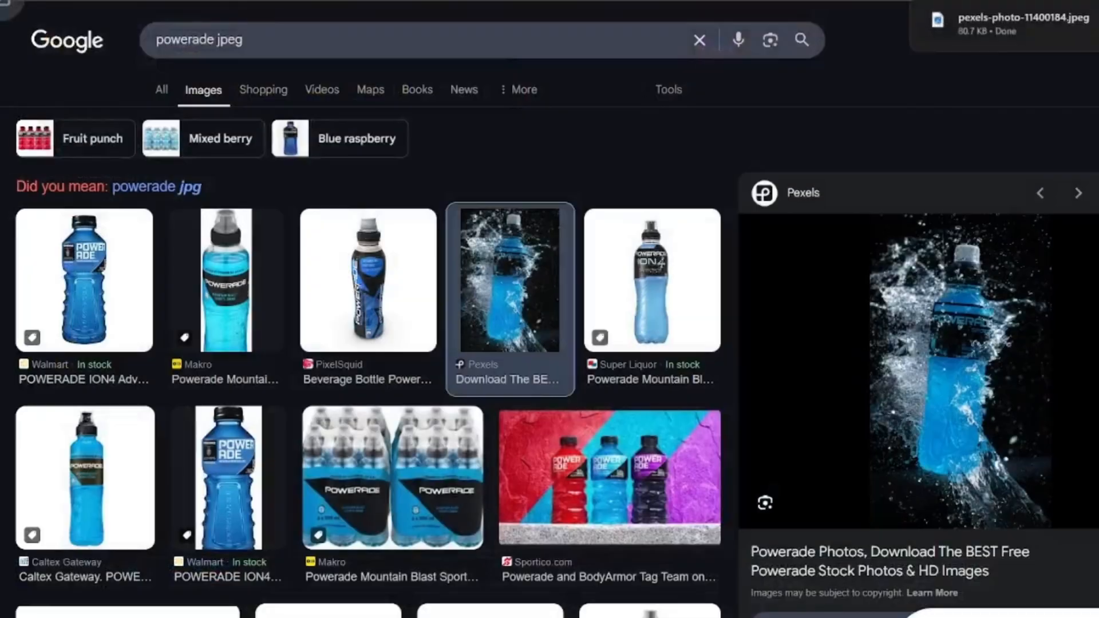
Switch back to App Lab, upload pexels-photo-11400184.jpeg from the Pictures folder and choose it as the new screen's image.
key(super+Tab)
key(super+Tab)
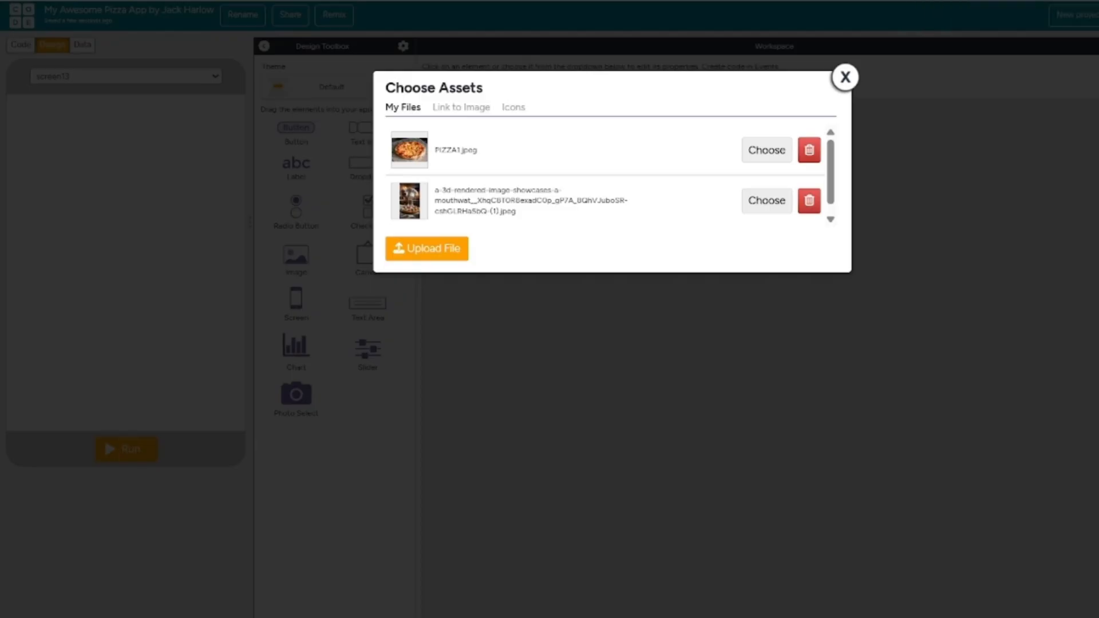
click(438, 247)
click(442, 255)
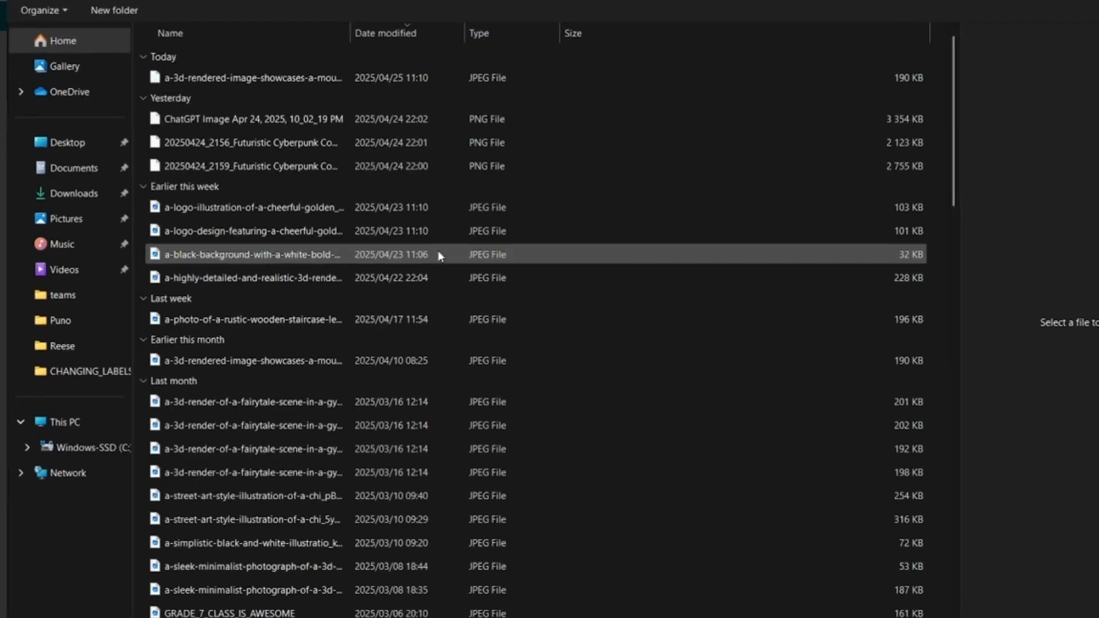
click(263, 77)
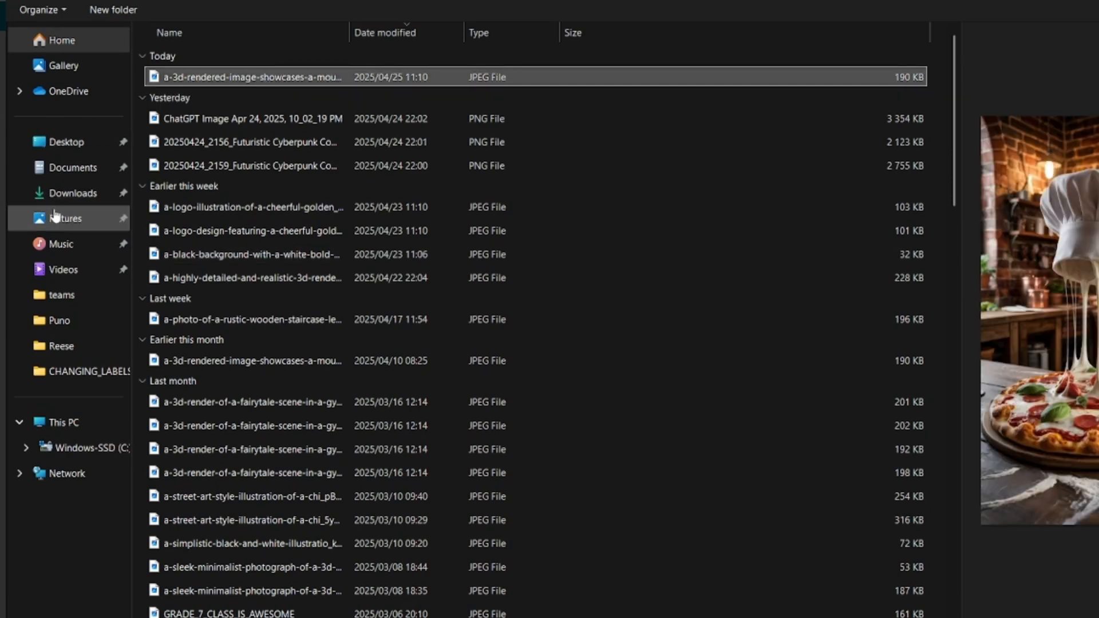
click(55, 218)
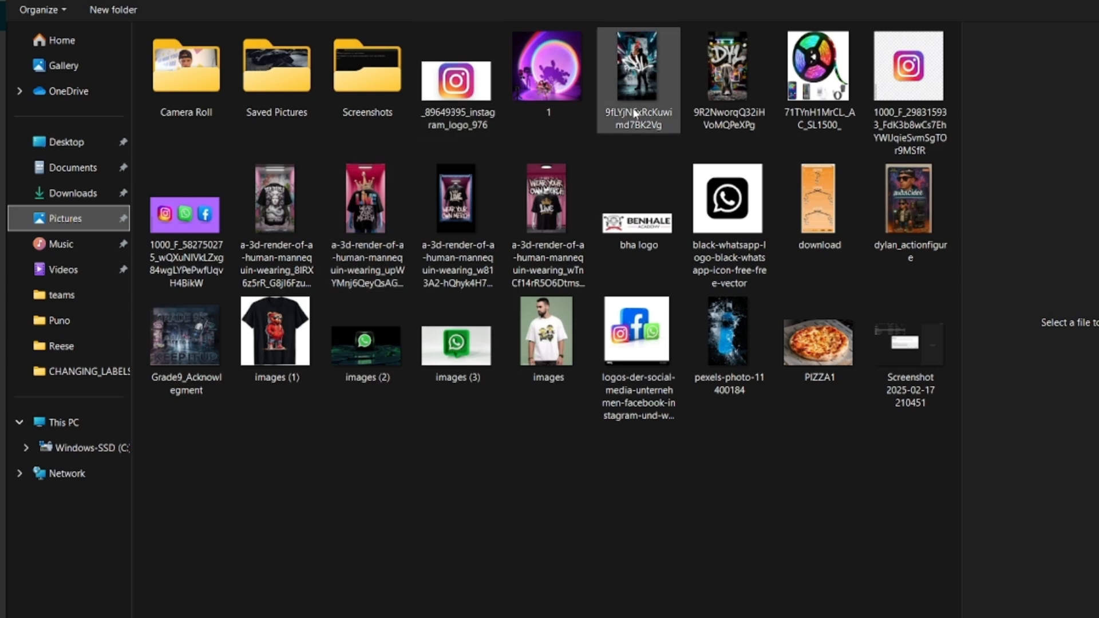
double_click(727, 328)
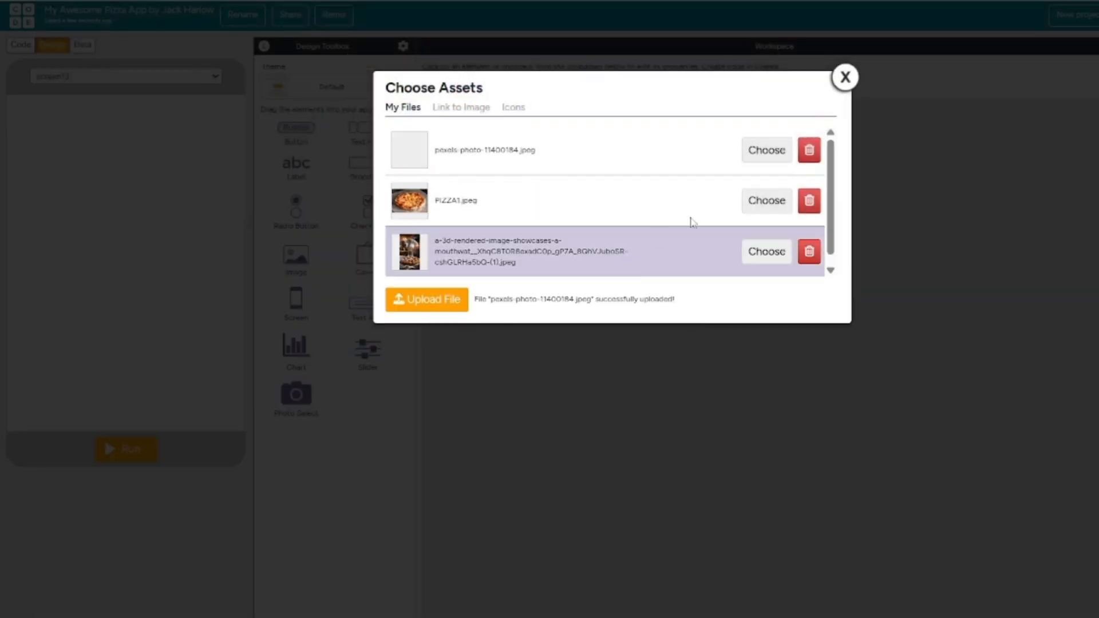
click(779, 153)
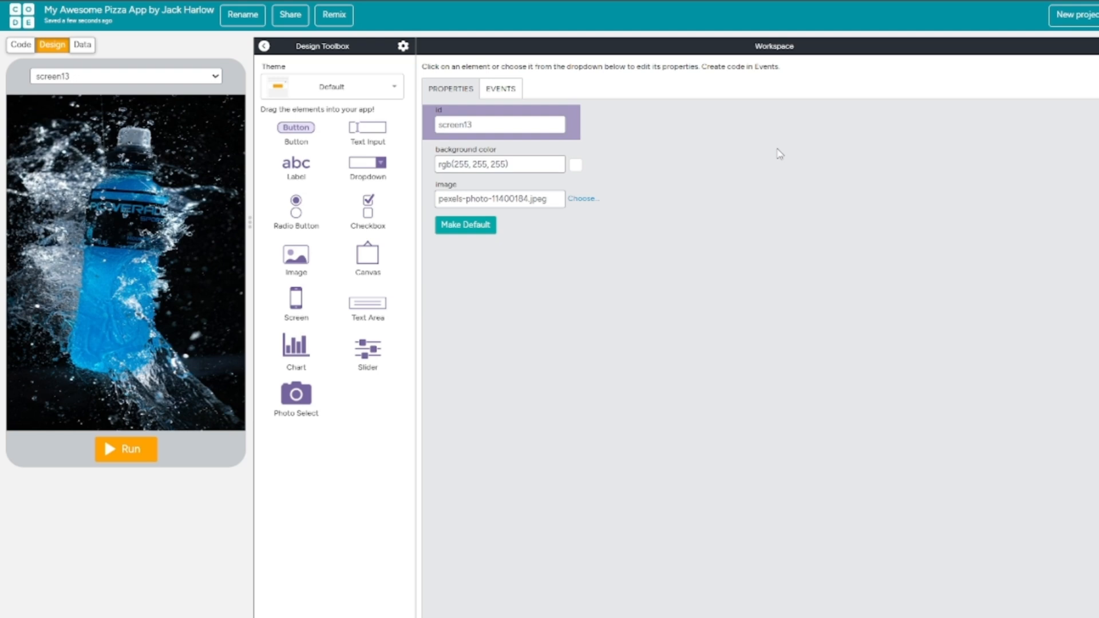
Set the id of the screen with the blue bottle background to scnDrinks.
double_click(512, 126)
text(scnDrinks)
click(566, 267)
Add a dropdown with the options FANTA and SPRITE to scnDrinks, sized about 245 by 55 px and placed at about y 165.
drag(353, 167, 66, 163)
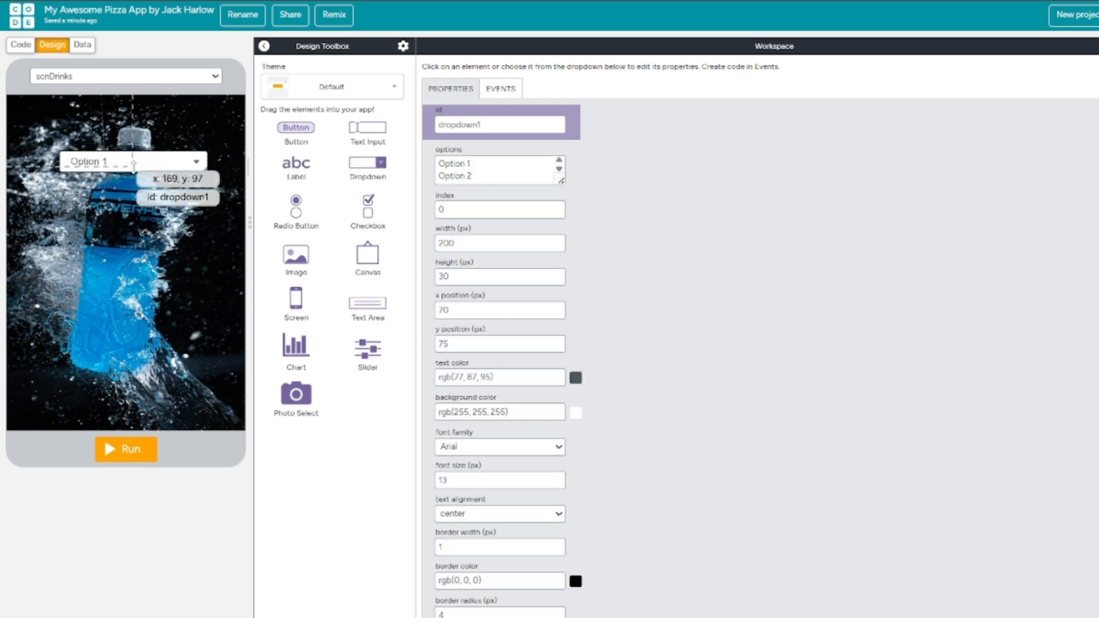
drag(475, 175, 424, 165)
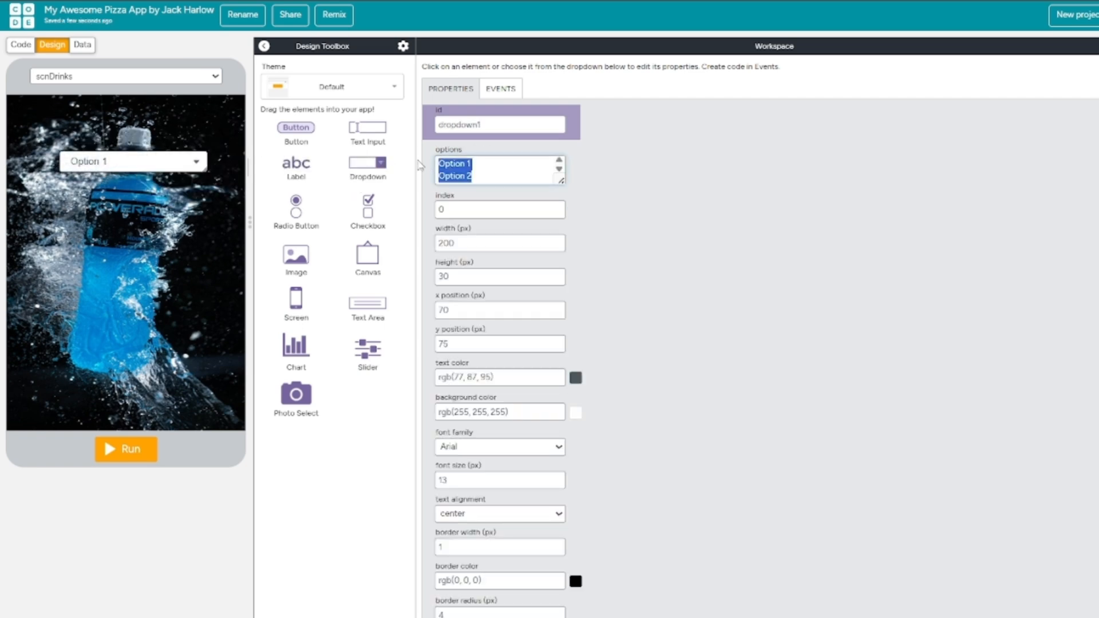
key(BackSpace)
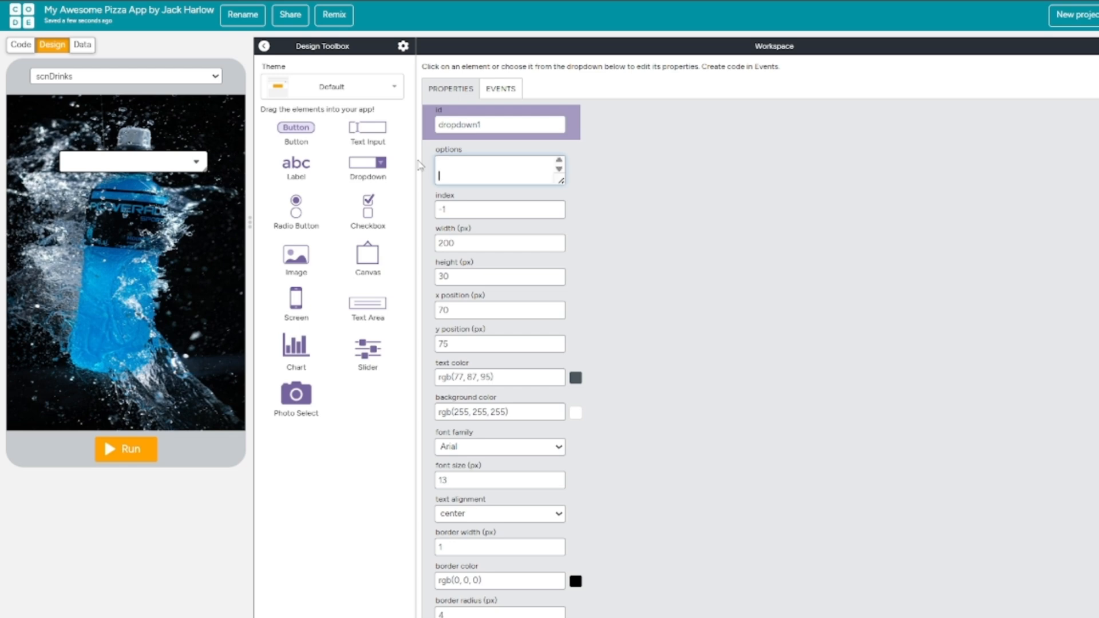
key(Caps_Lock)
text(FANT)
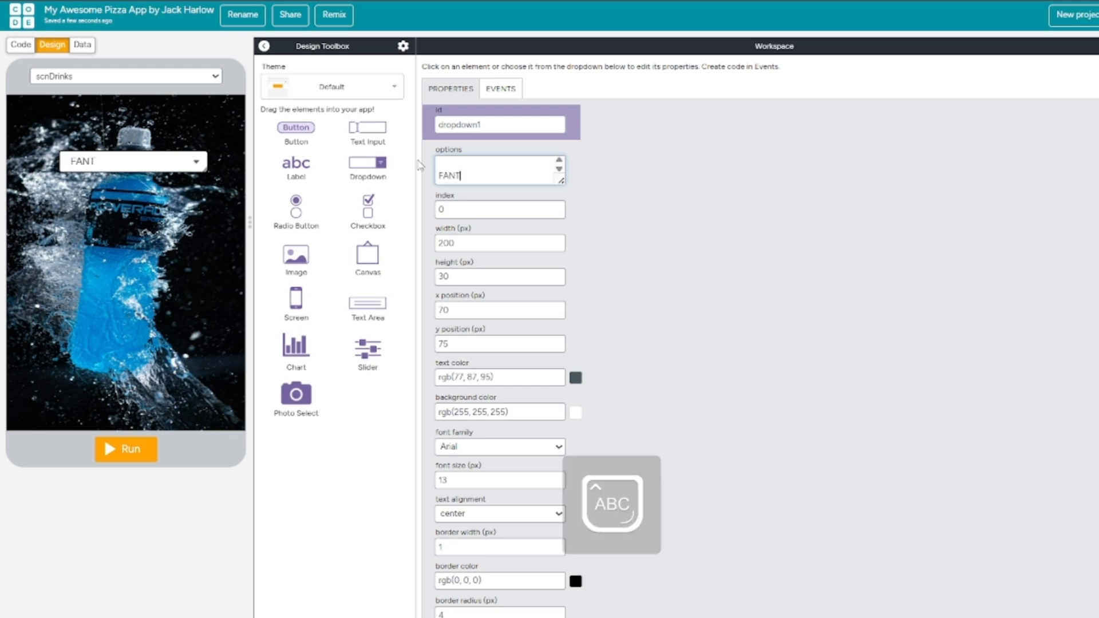
text(A)
key(Return)
text(SPRITE)
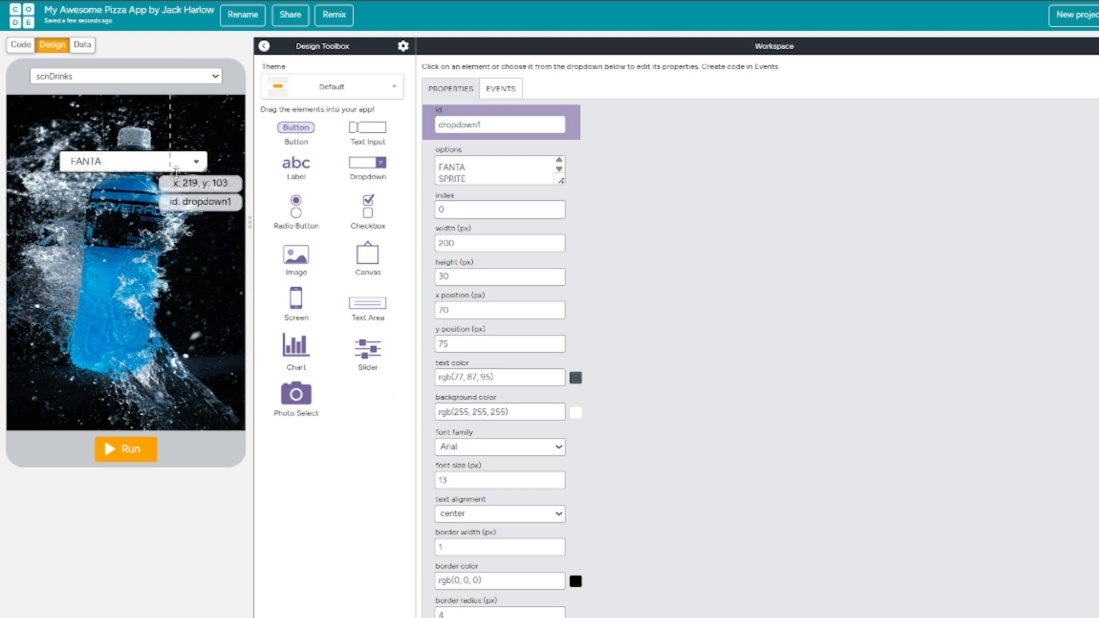
drag(204, 169, 170, 240)
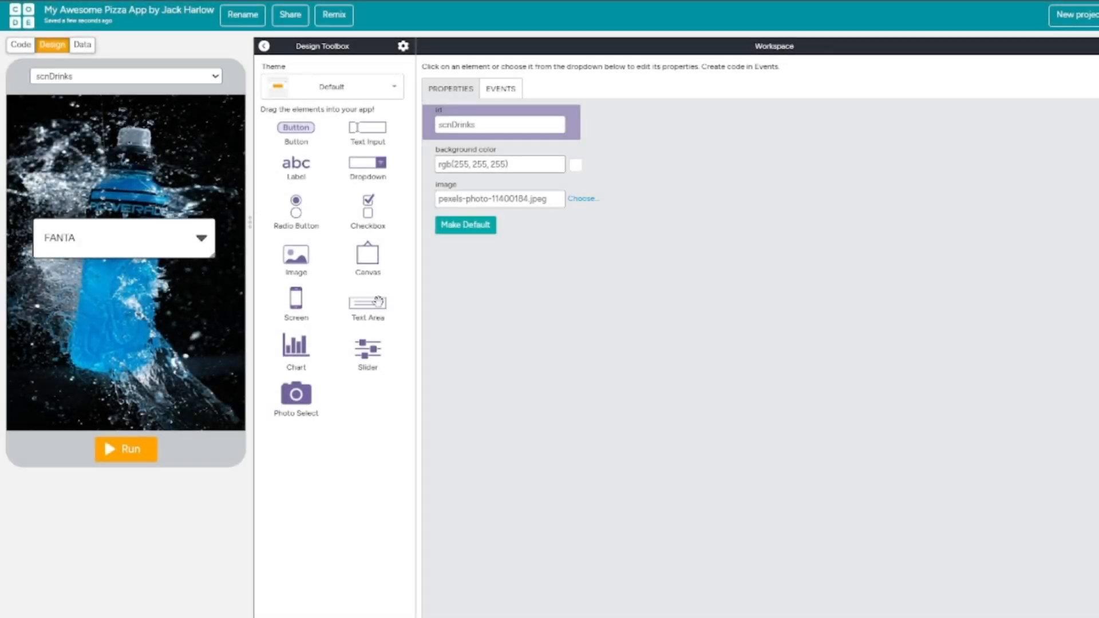
Add a text area reading "CHOOSE YOUR DRINK" above the dropdown on scnDrinks and set its font to Impact.
drag(378, 302, 129, 159)
click(496, 166)
text(CHOOSE YOUR DRINK)
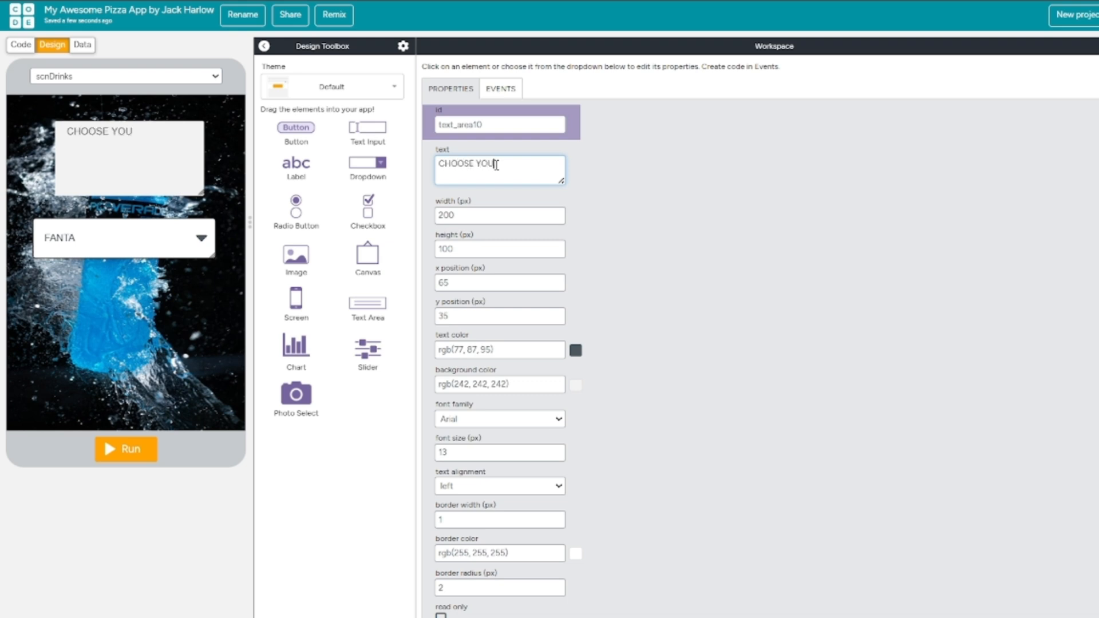
click(536, 418)
click(467, 588)
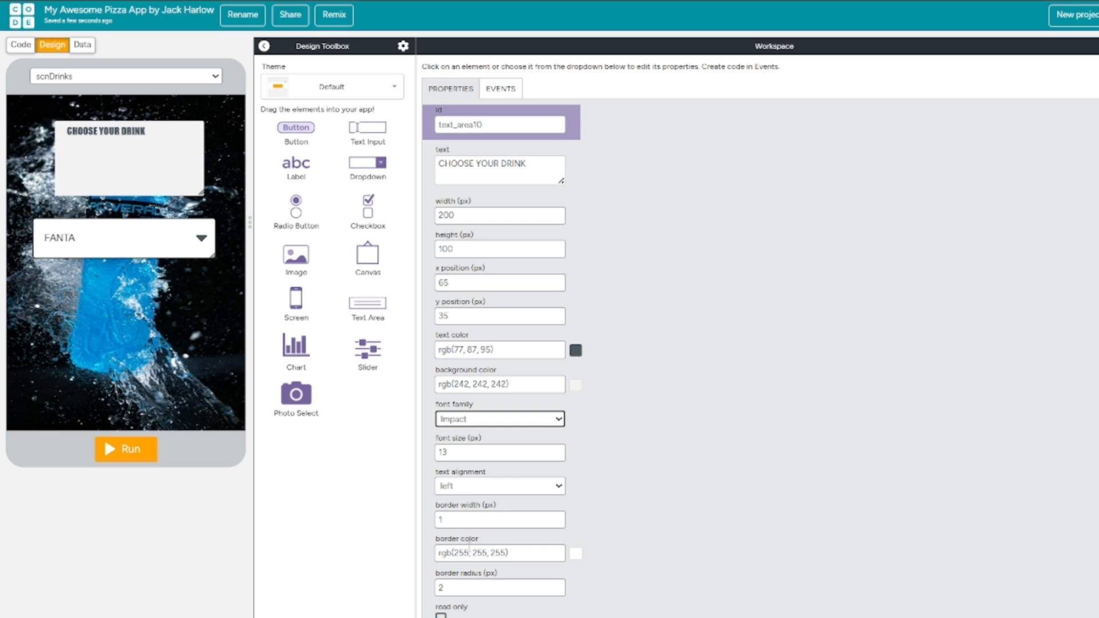
Set the "CHOOSE YOUR DRINK" text area's font size to 30 px and its text alignment to center.
click(559, 453)
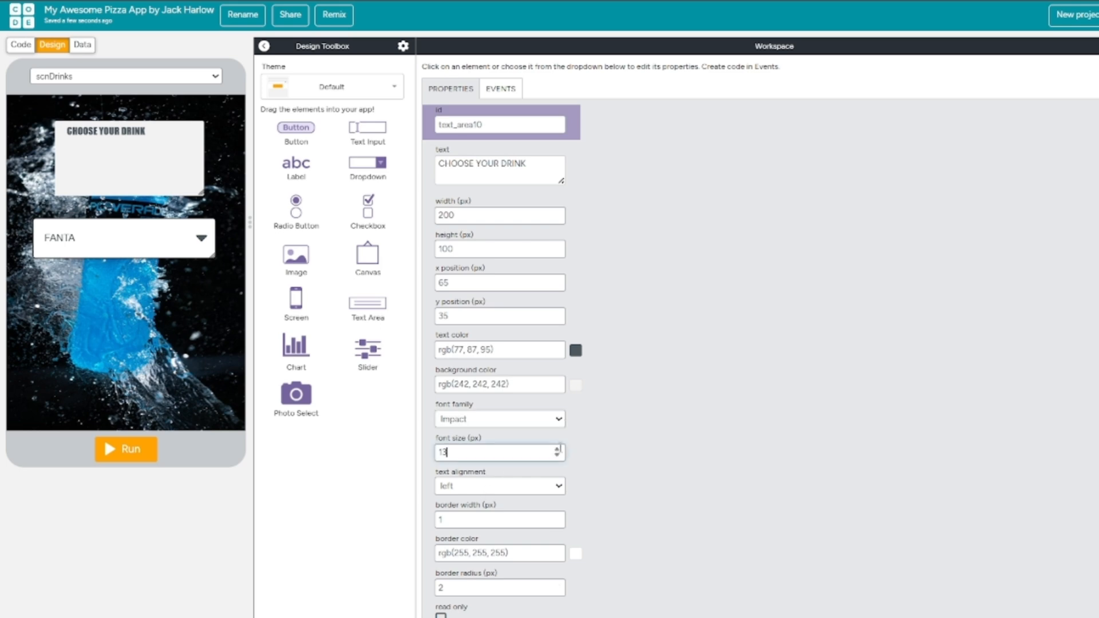
drag(557, 450, 557, 450)
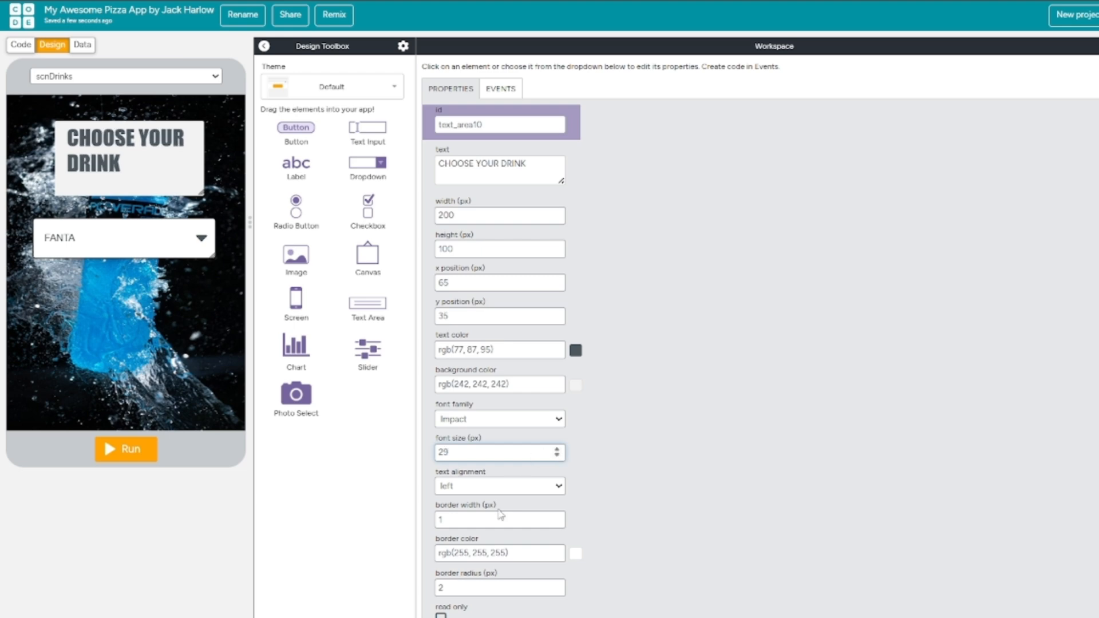
click(498, 486)
click(495, 542)
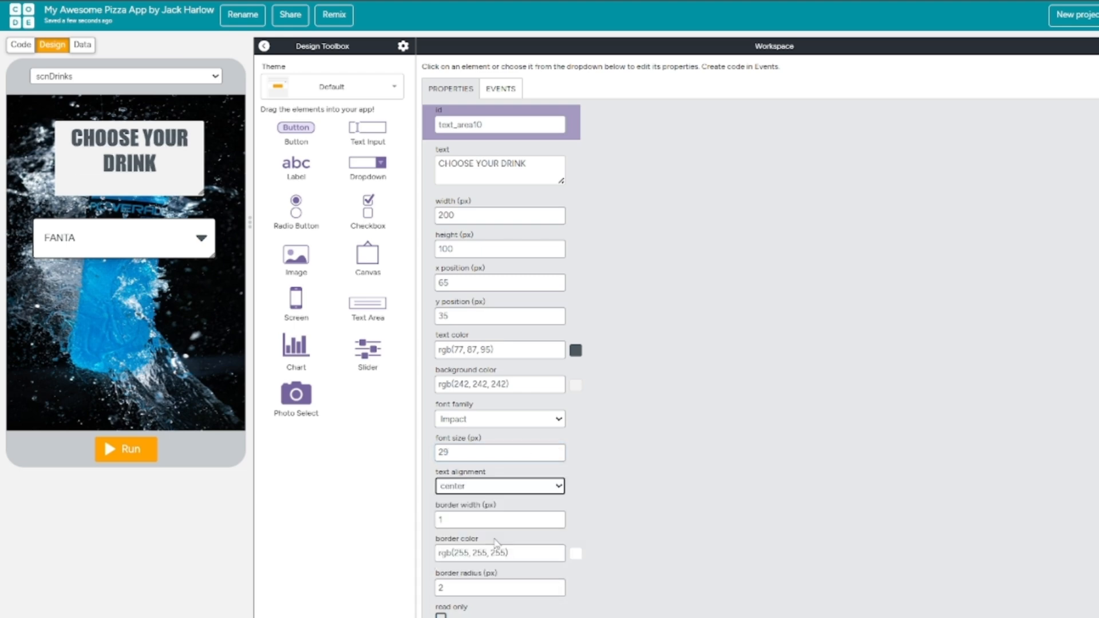
click(558, 450)
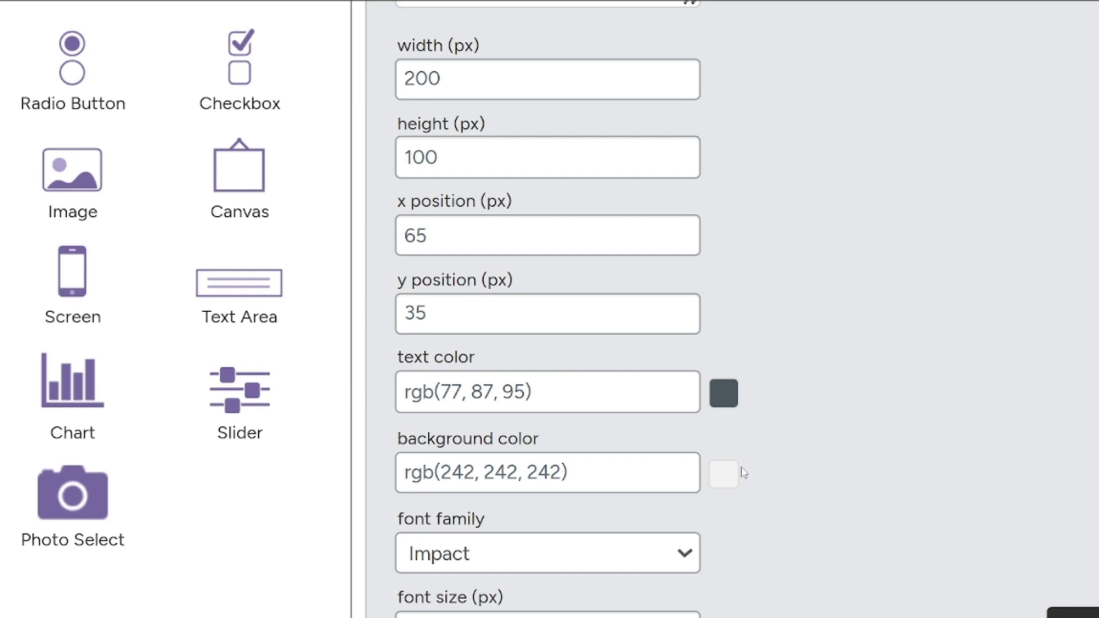
Make the "CHOOSE YOUR DRINK" text area's background fully transparent and set its text color to near-white #eff2f5.
click(727, 473)
scroll(732, 476, down, 3)
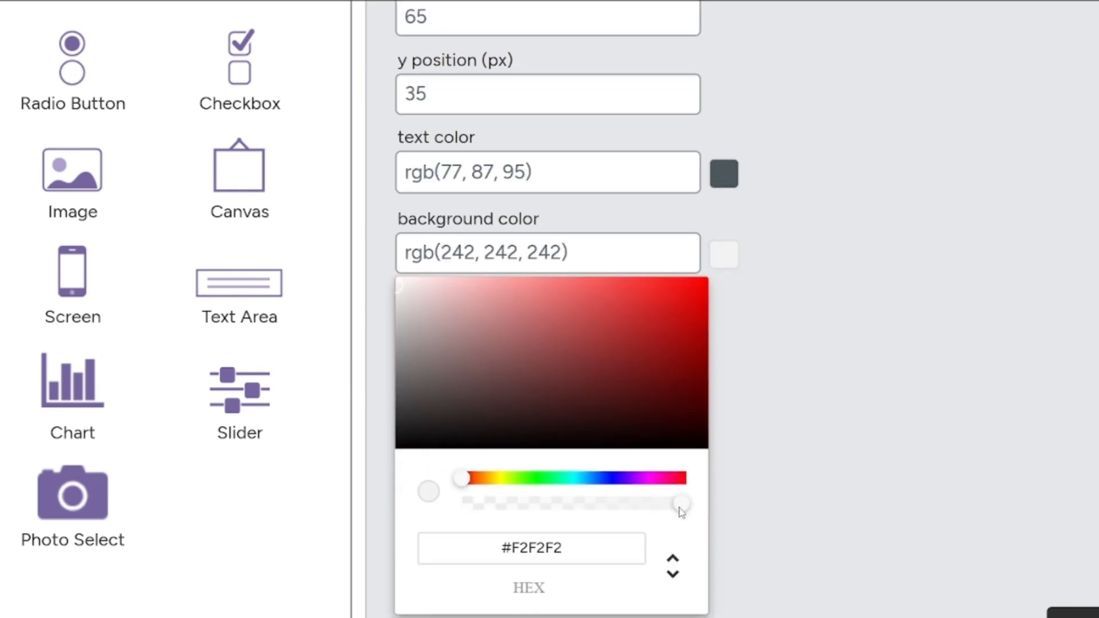
drag(680, 508, 421, 509)
click(955, 614)
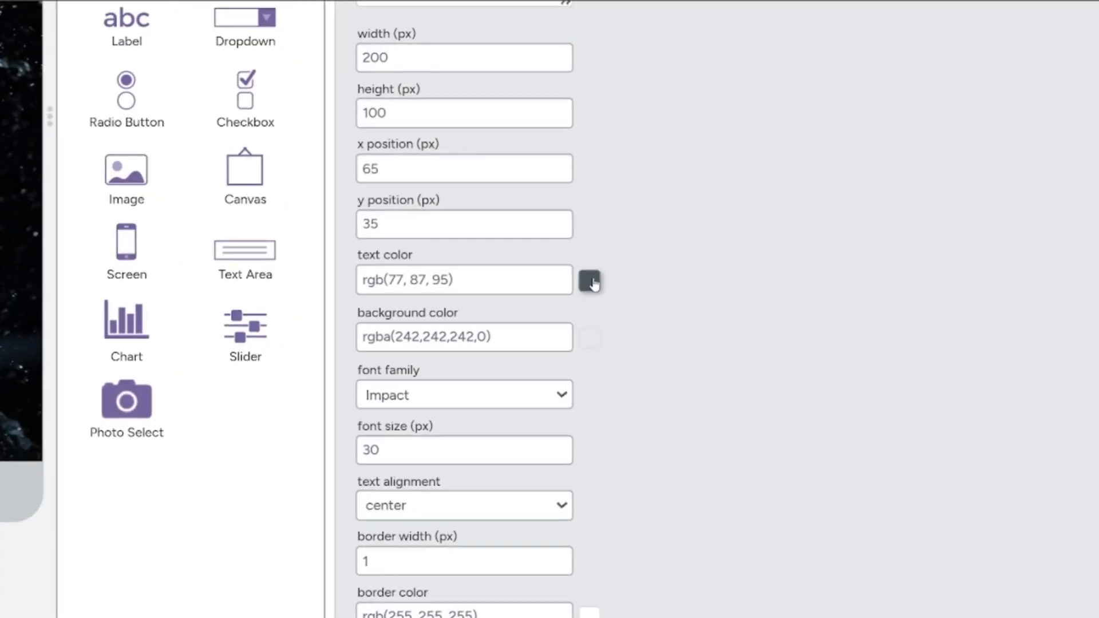
click(576, 322)
click(363, 308)
click(697, 282)
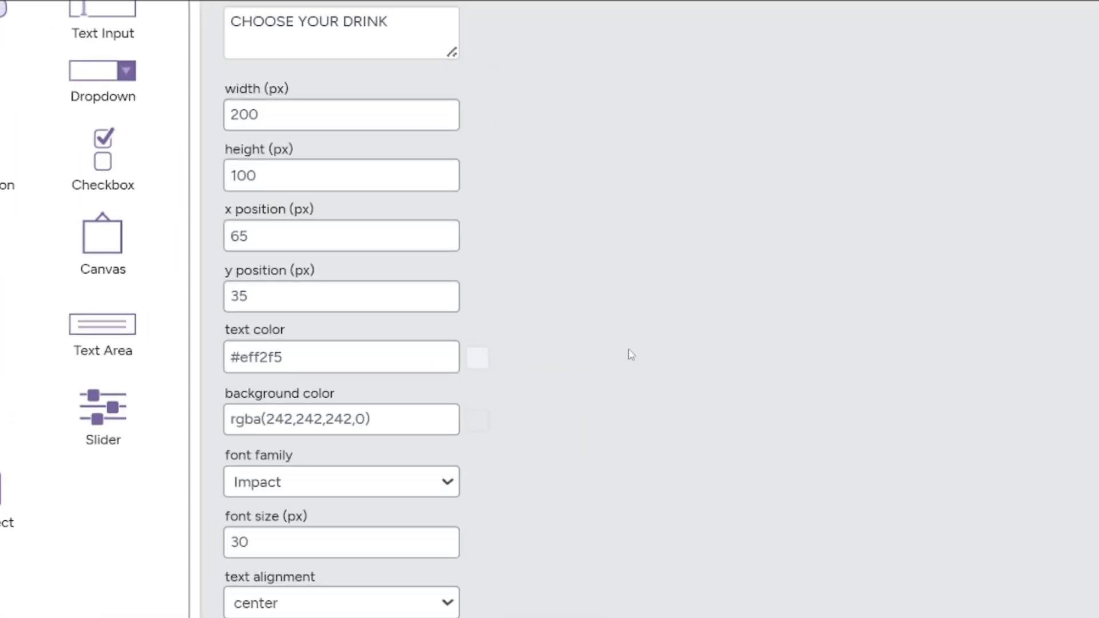
Set the "CHOOSE YOUR DRINK" text area's border width to 0 and move it to about x 55, y 75, just above the dropdown.
scroll(573, 458, down, 5)
click(444, 408)
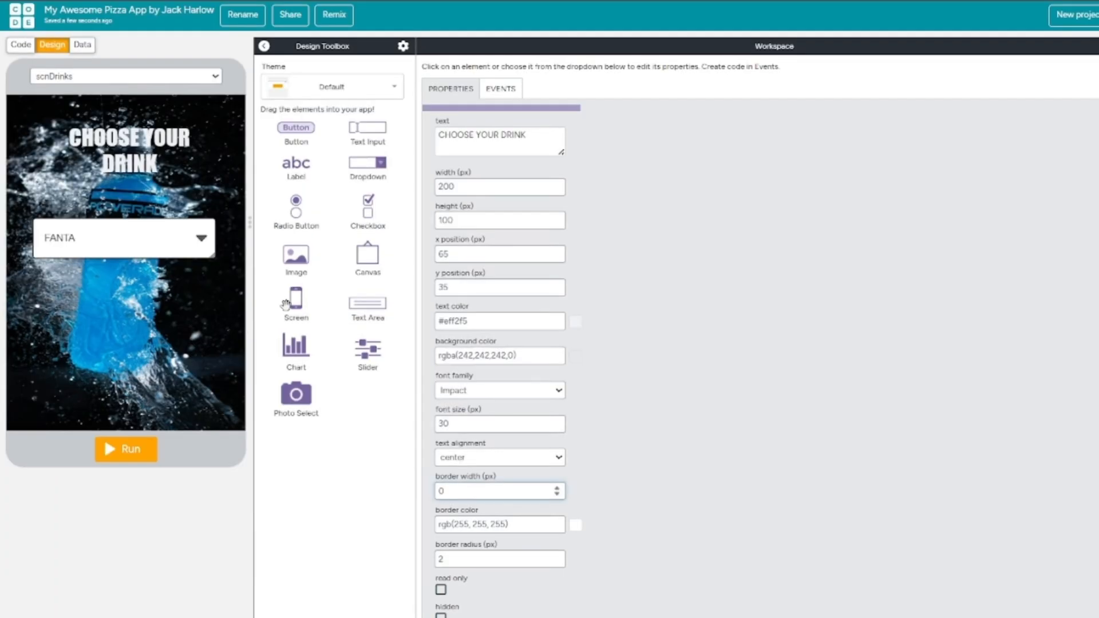
mouse_move(151, 141)
mouse_down()
mouse_move(114, 152)
mouse_move(147, 162)
mouse_up()
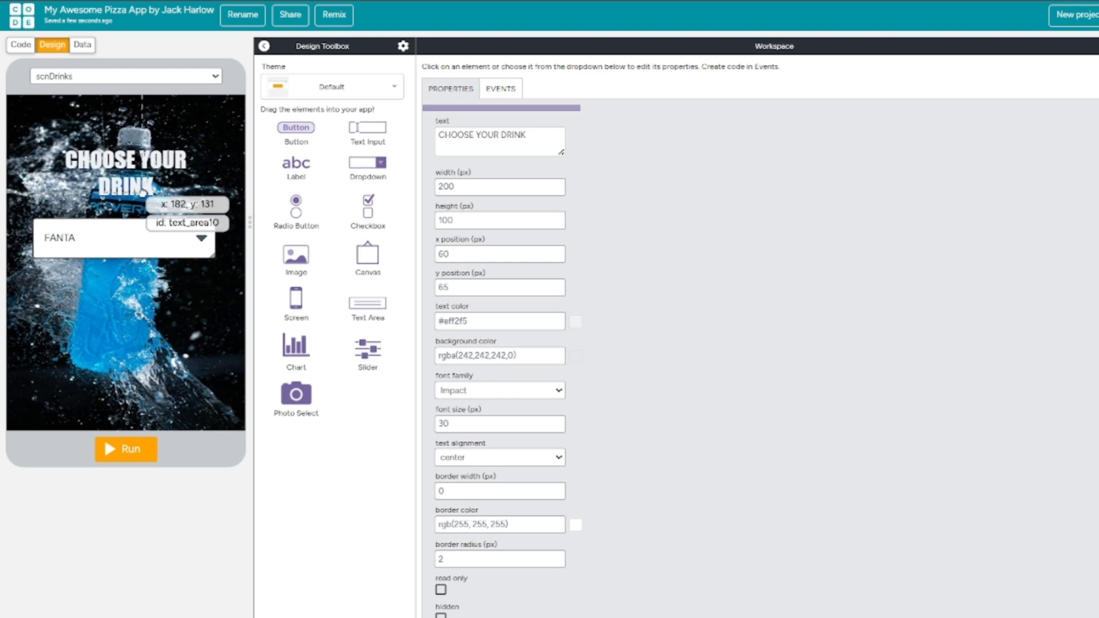
drag(147, 206, 143, 214)
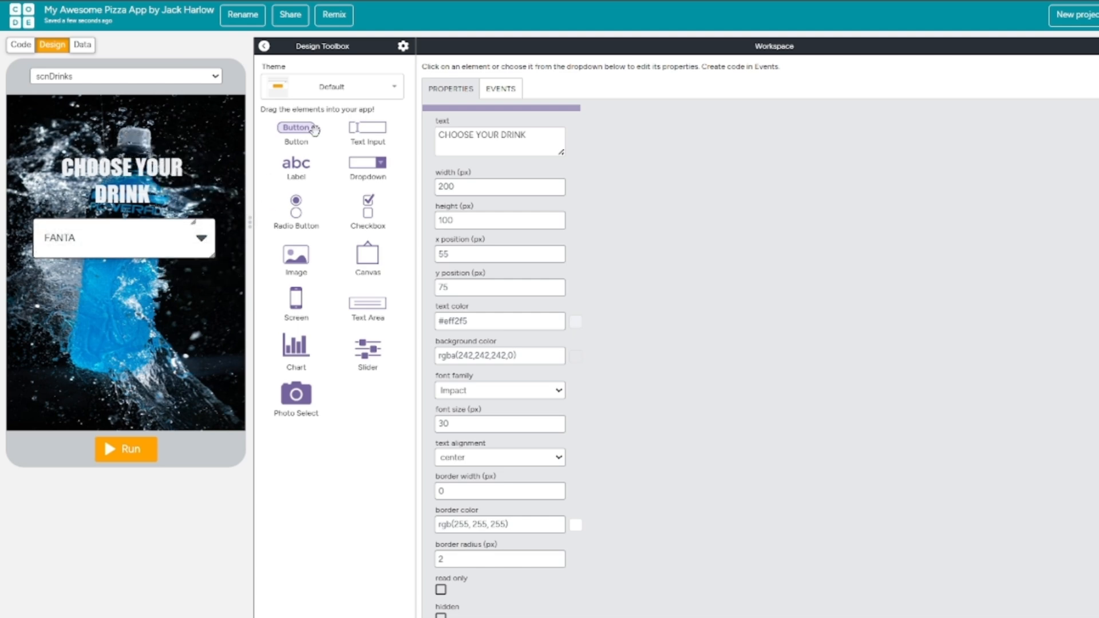
click(116, 369)
Copy the YES button from scnMeaty to scnDrinks, resize it to about 240 by 80 px and place it at about x 40, y 355.
click(83, 78)
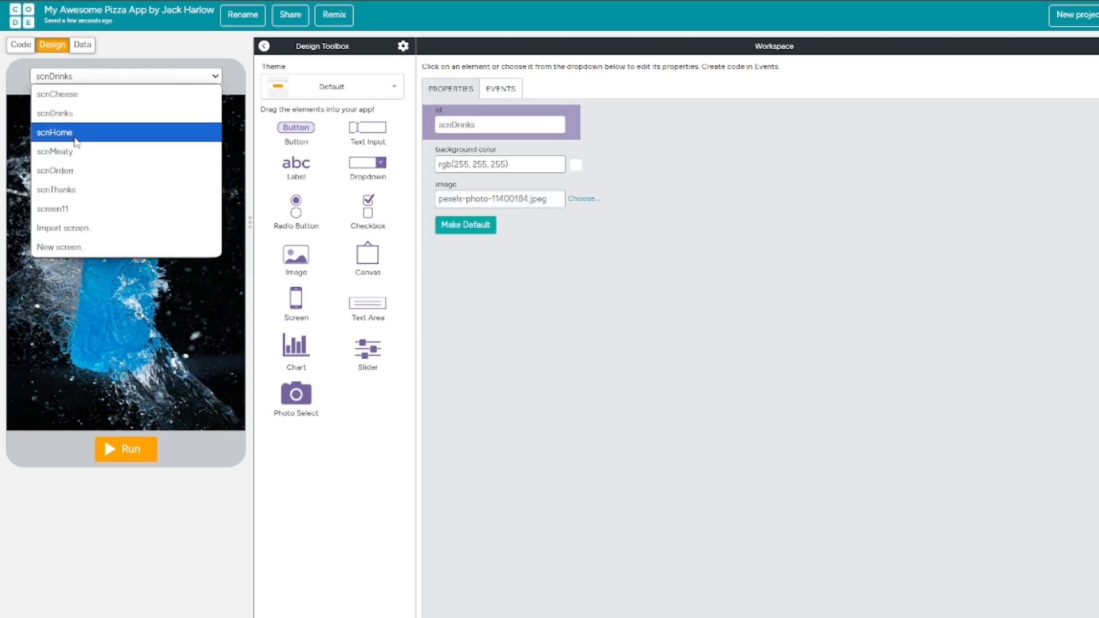
click(71, 132)
click(83, 79)
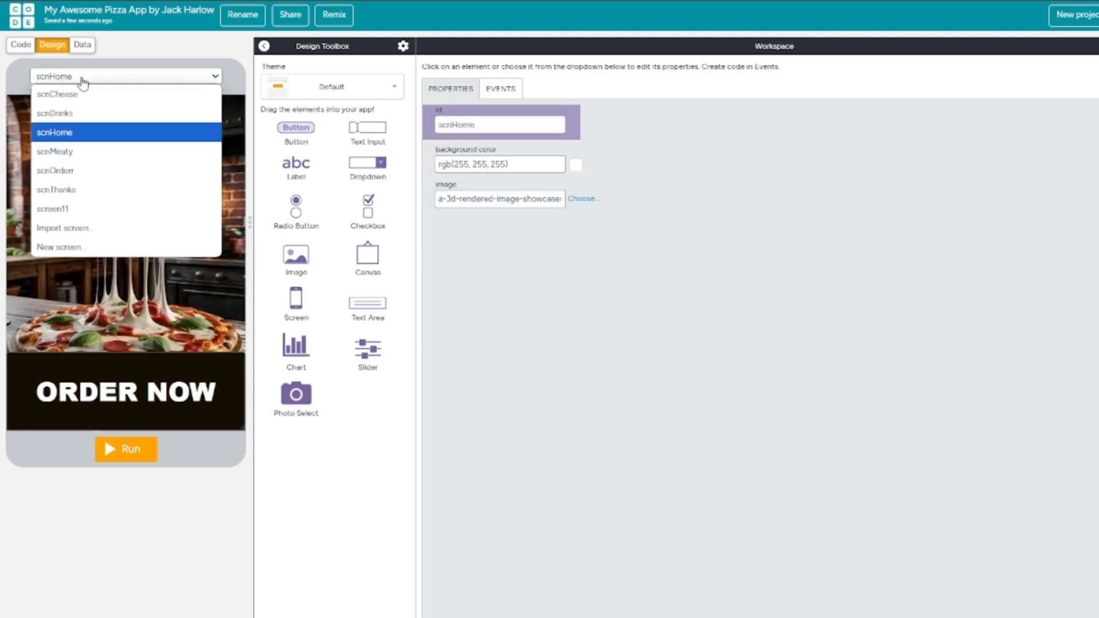
click(69, 154)
click(97, 391)
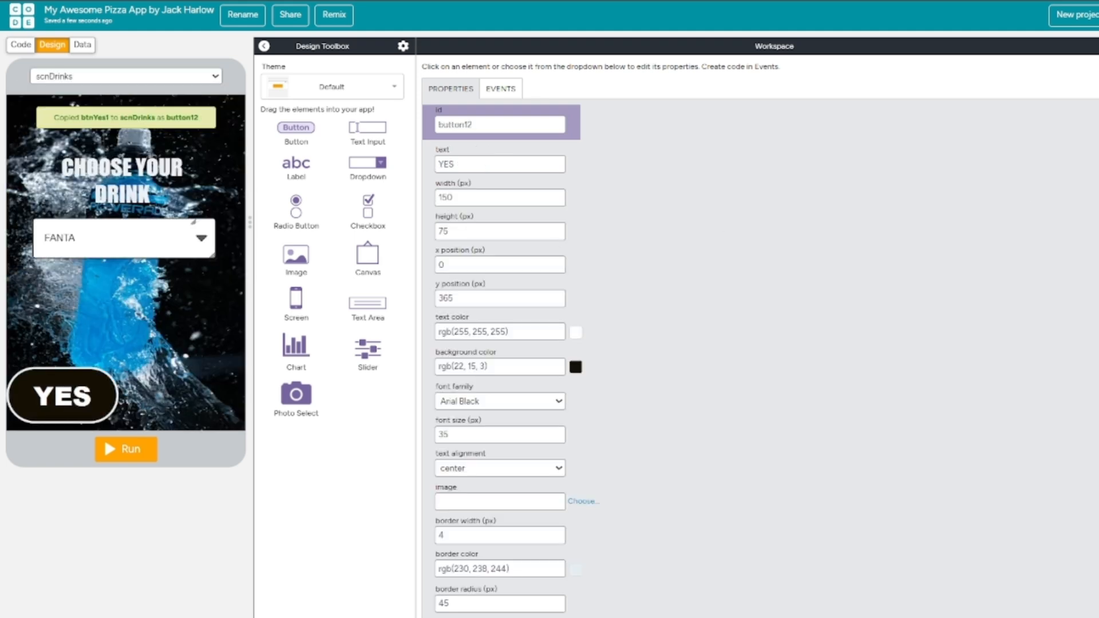
drag(76, 396, 66, 368)
Set the copied YES button's id to btnConfirm and its text to CONFIRM.
double_click(488, 121)
text(BTNcONFIRM)
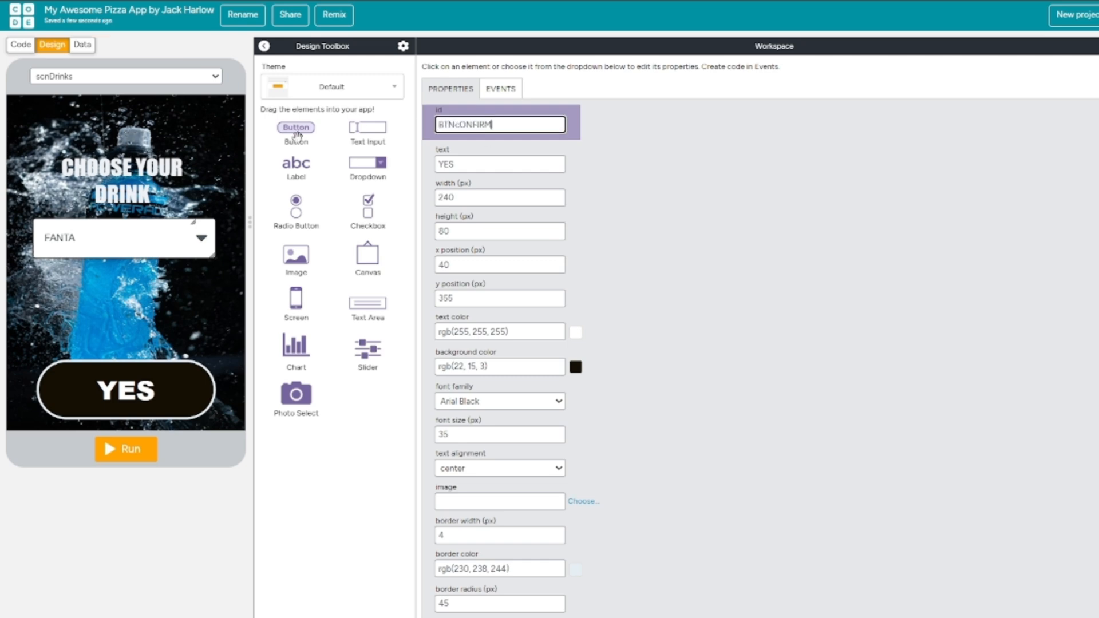
key(ctrl+a)
key(BackSpace)
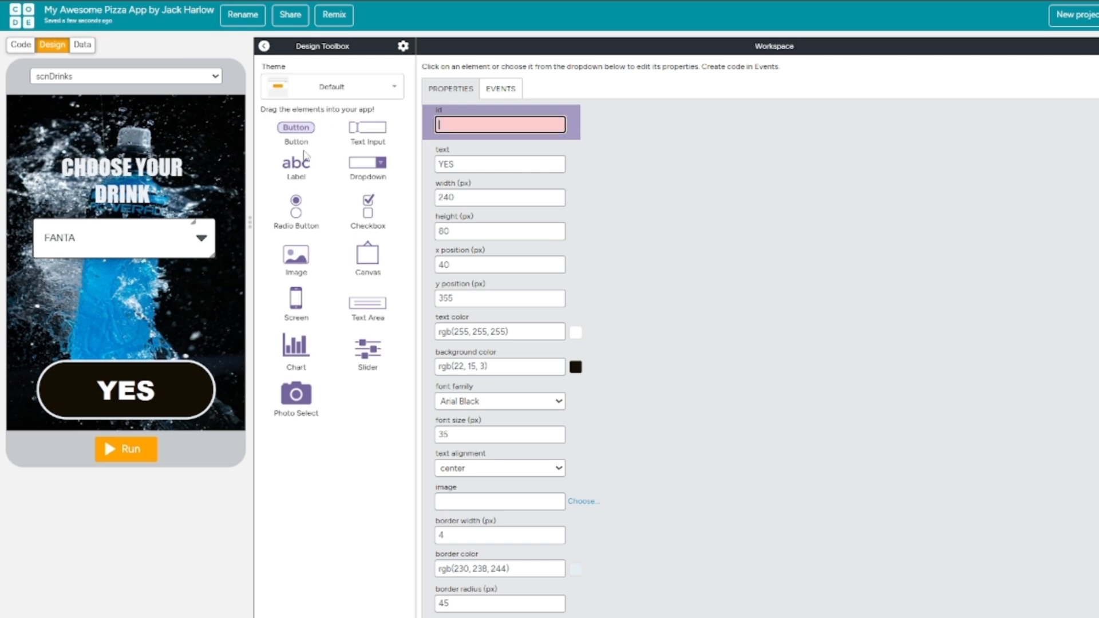
key(Caps_Lock)
text(btnConfirm)
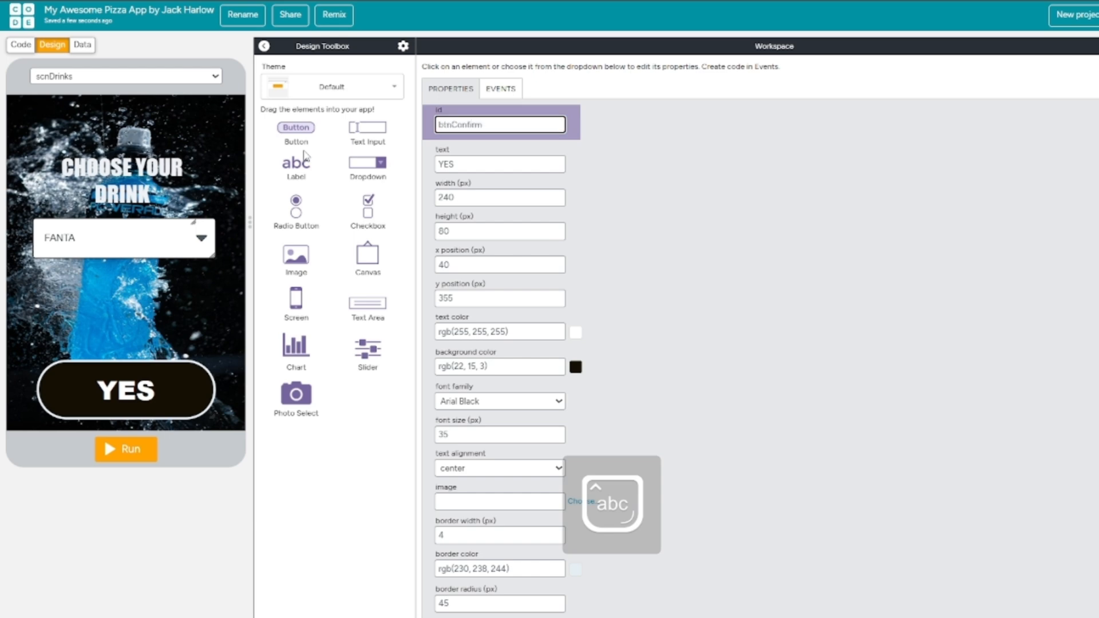
click(464, 165)
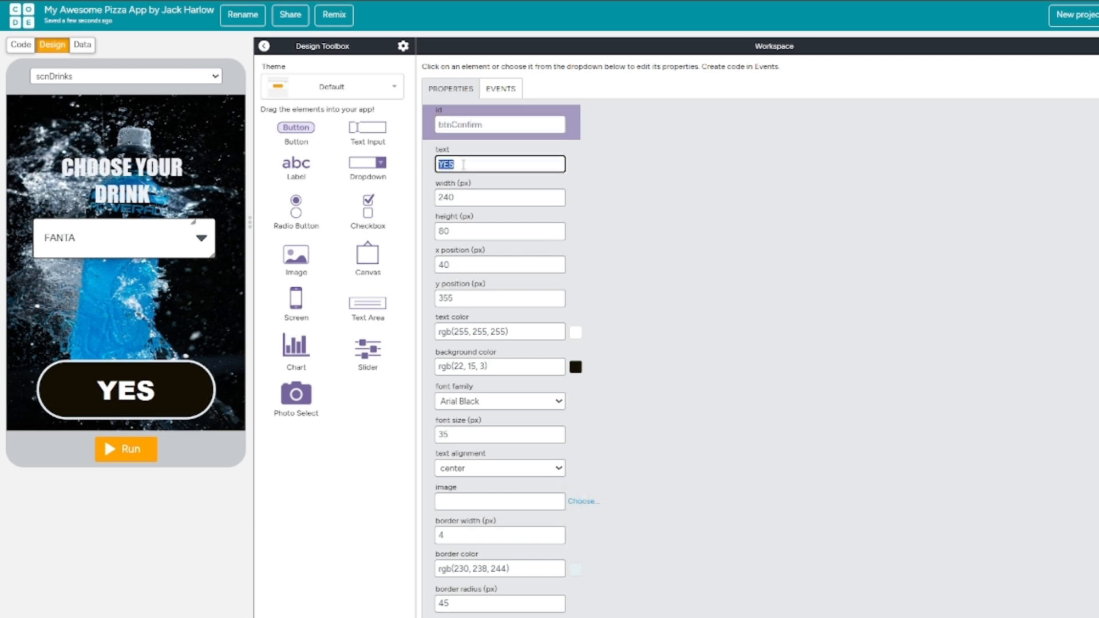
key(Caps_Lock)
text(CONFIRM)
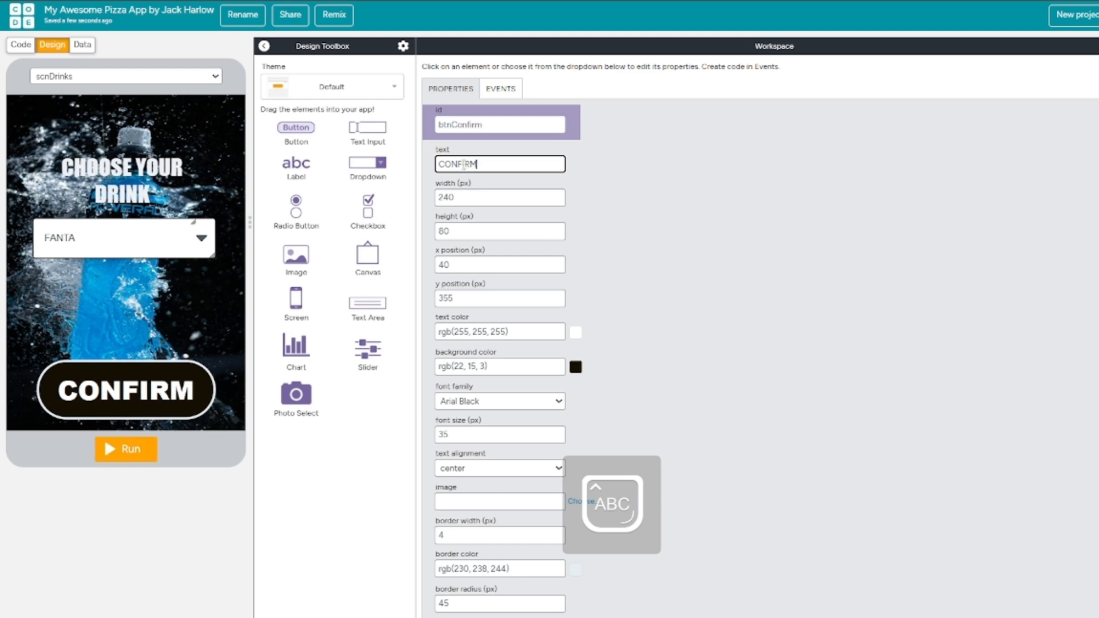
click(666, 190)
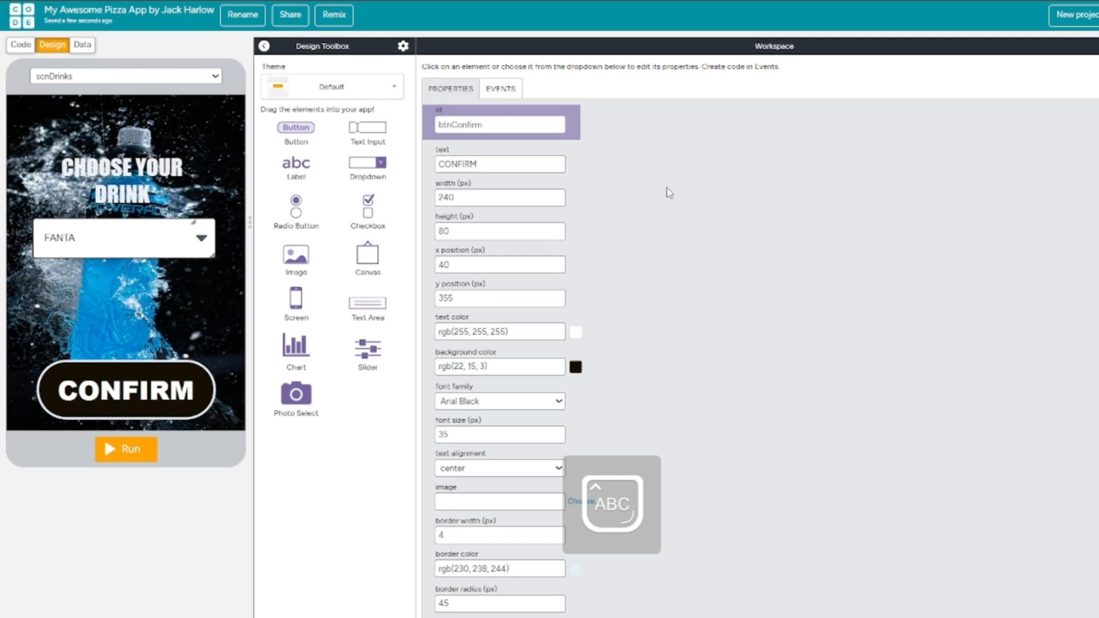
Open the scnThanks screen, switch to the browser's Google Images page and search for "THANK YOU JPEG".
click(148, 79)
click(83, 195)
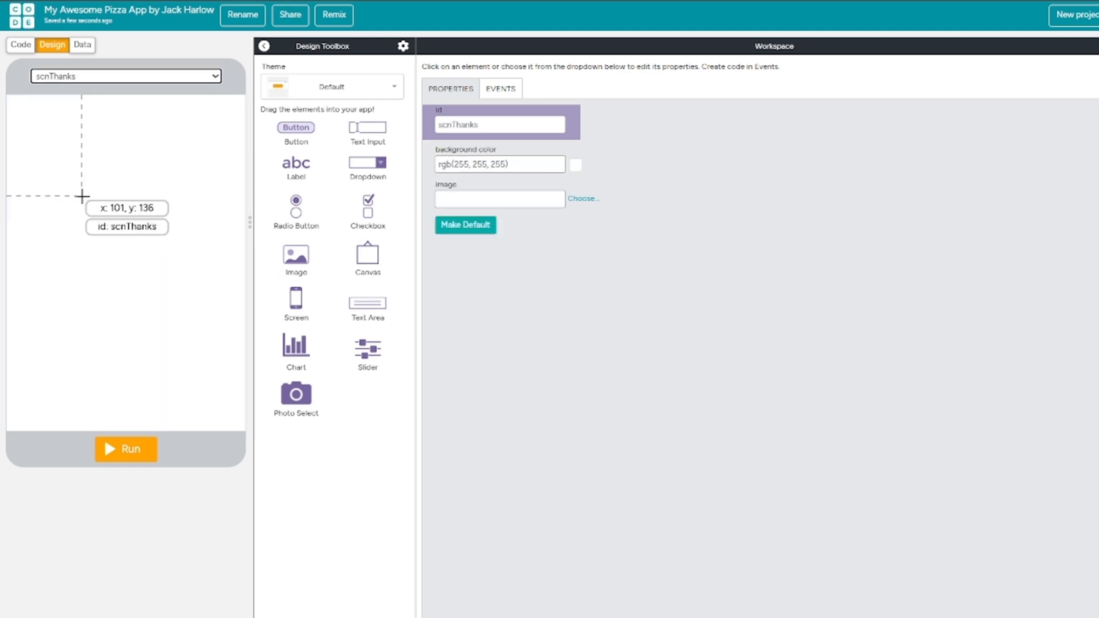
click(383, 1)
drag(384, 38, 3, 17)
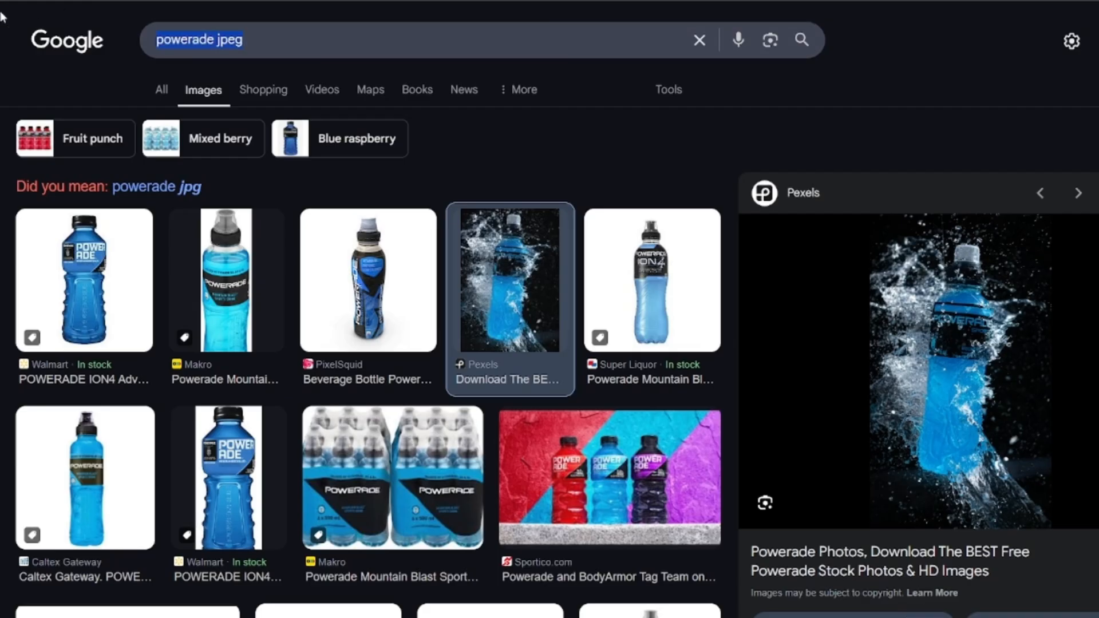
key(Caps_Lock)
text(THANK YOU JPEG)
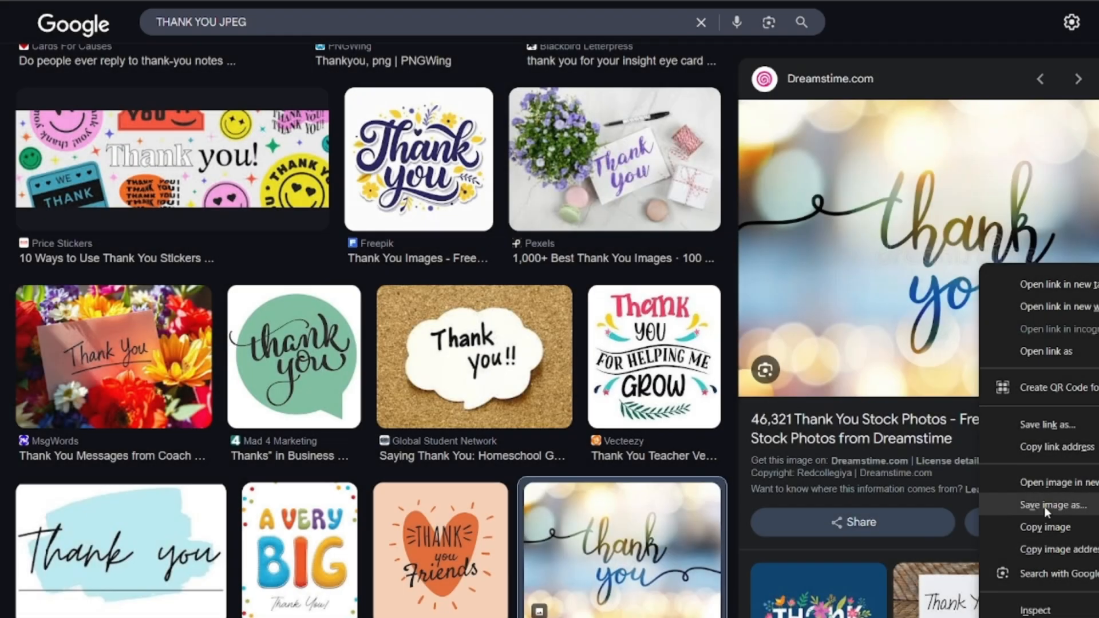
click(1044, 507)
key(Return)
Browse the thank-you images and save the green floral "Thank You" card as a JPEG named images.
scroll(924, 432, down, 5)
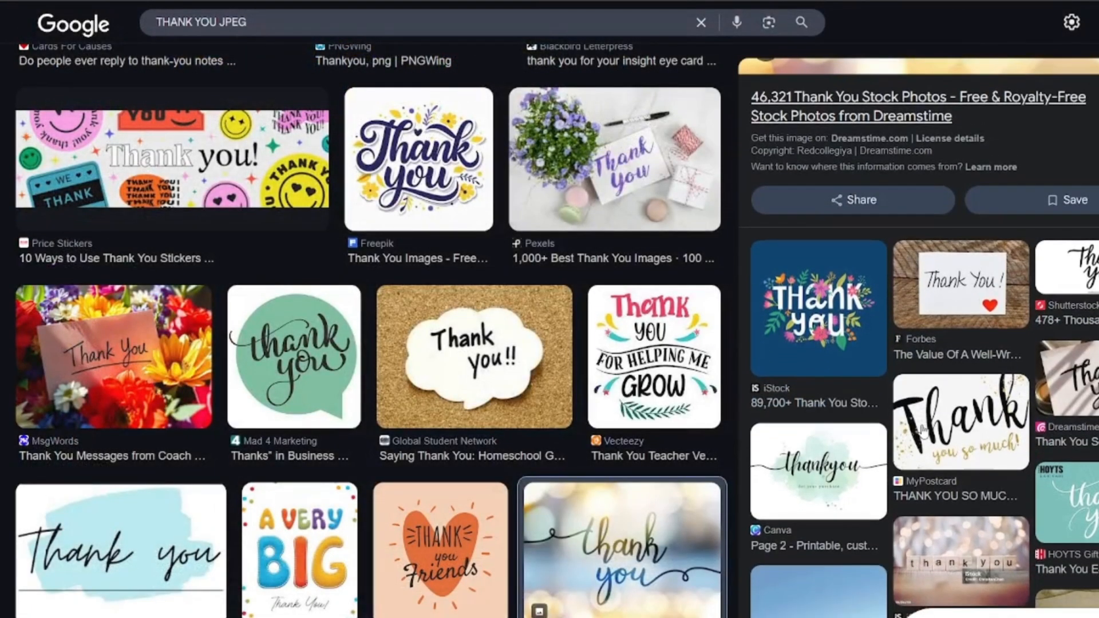
scroll(246, 425, down, 9)
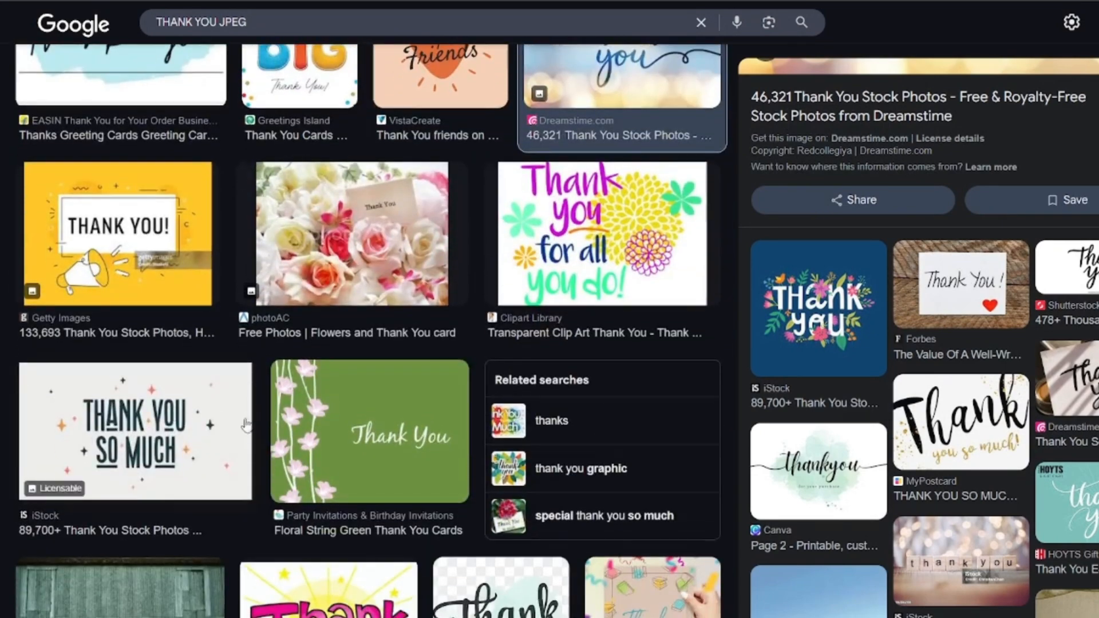
click(298, 426)
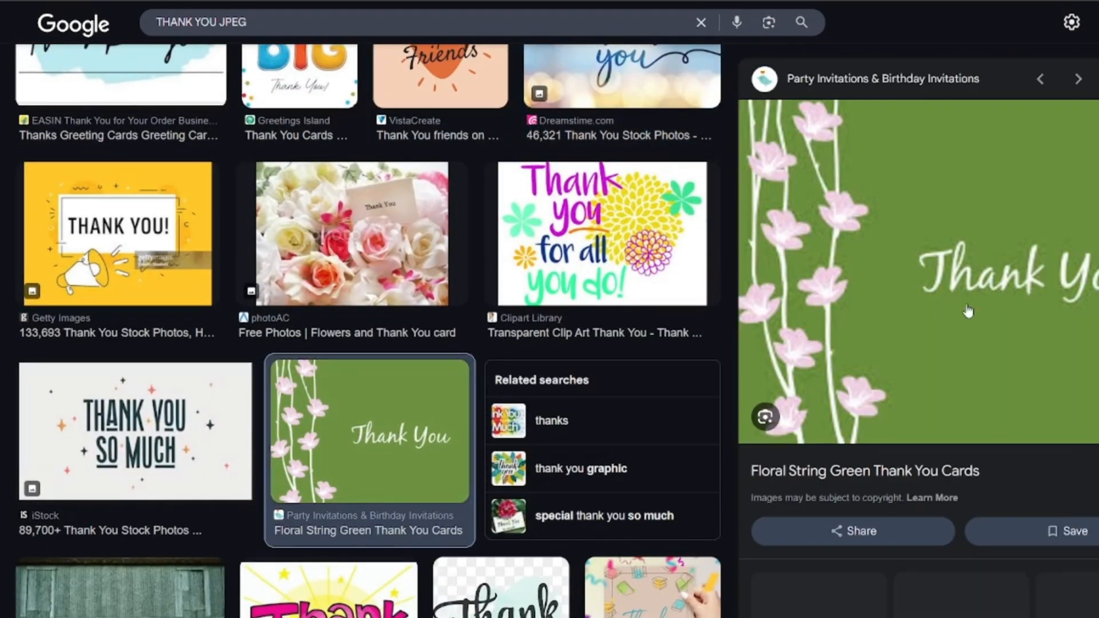
click(292, 289)
scroll(292, 290, down, 3)
click(317, 452)
scroll(317, 452, down, 3)
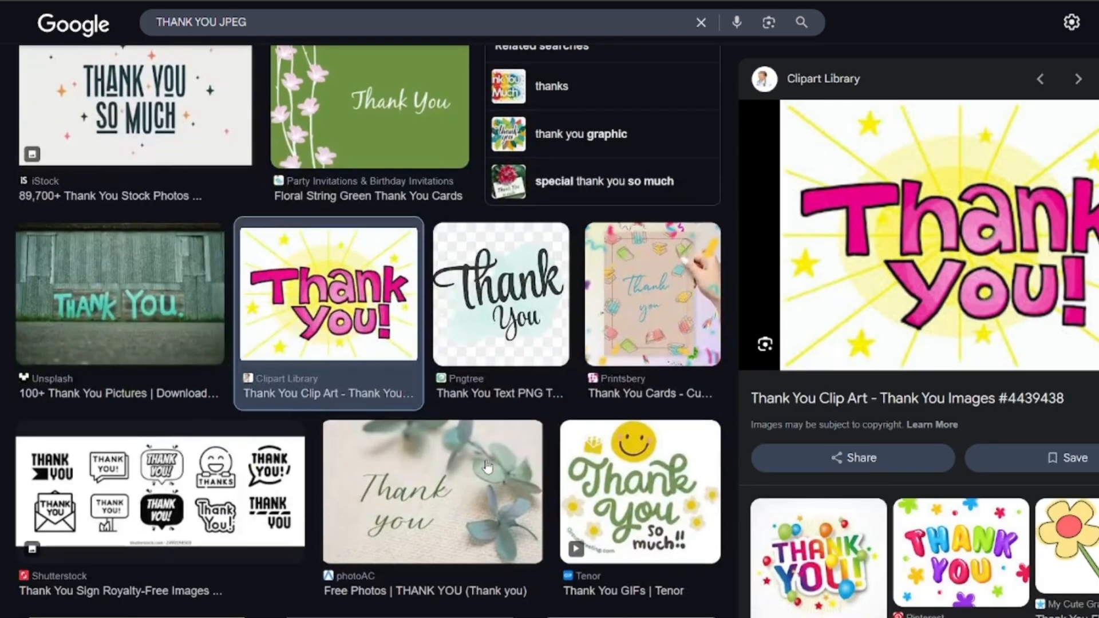
right_click(948, 279)
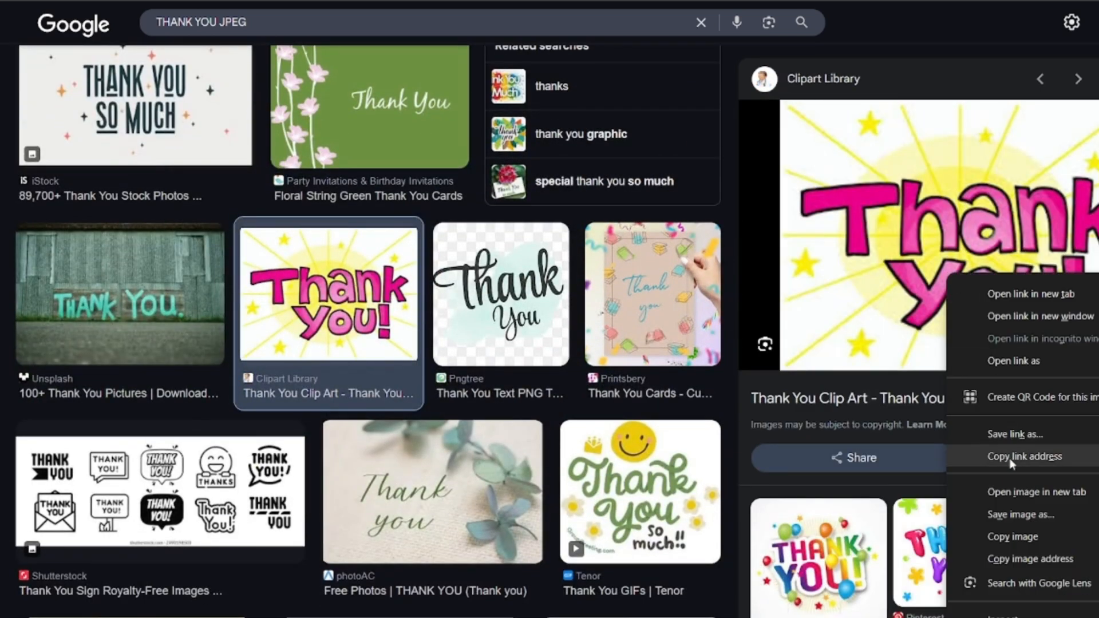
right_click(372, 102)
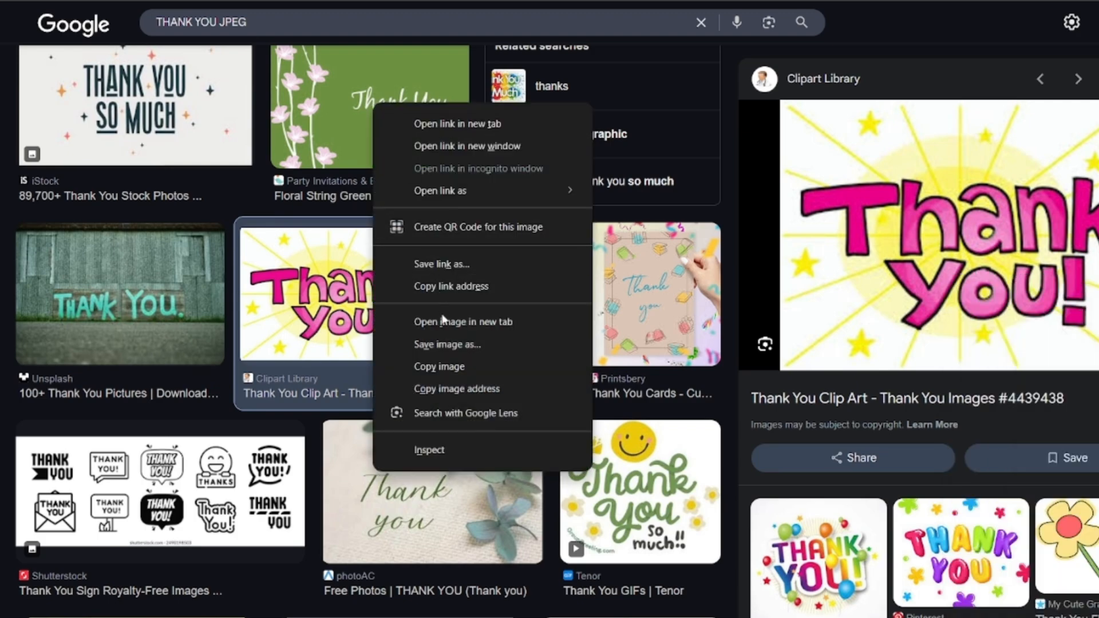
click(443, 342)
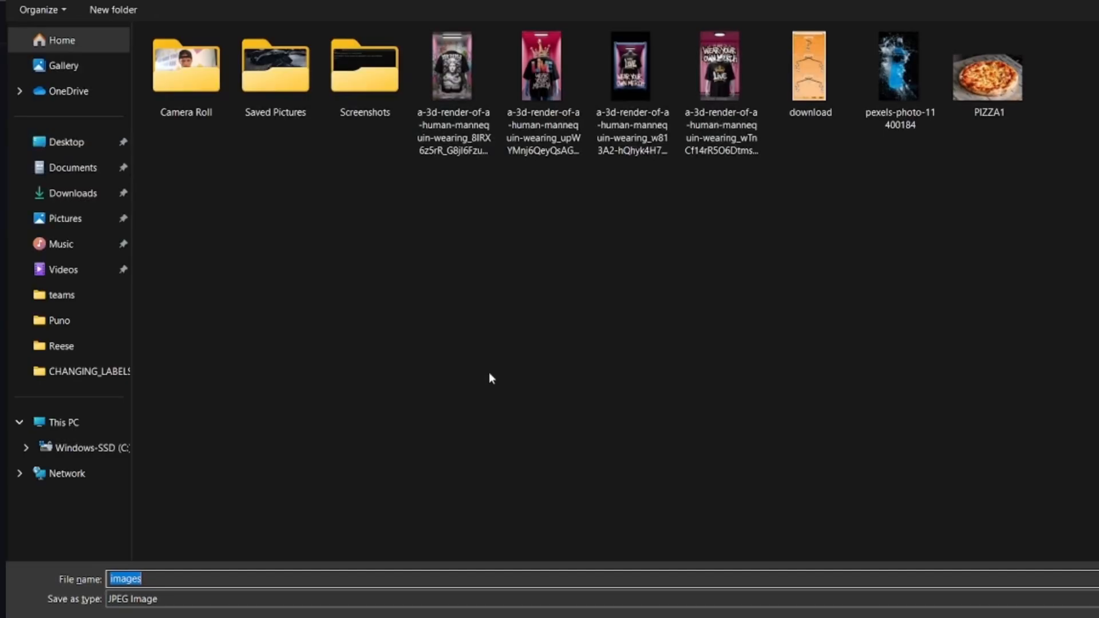
key(Return)
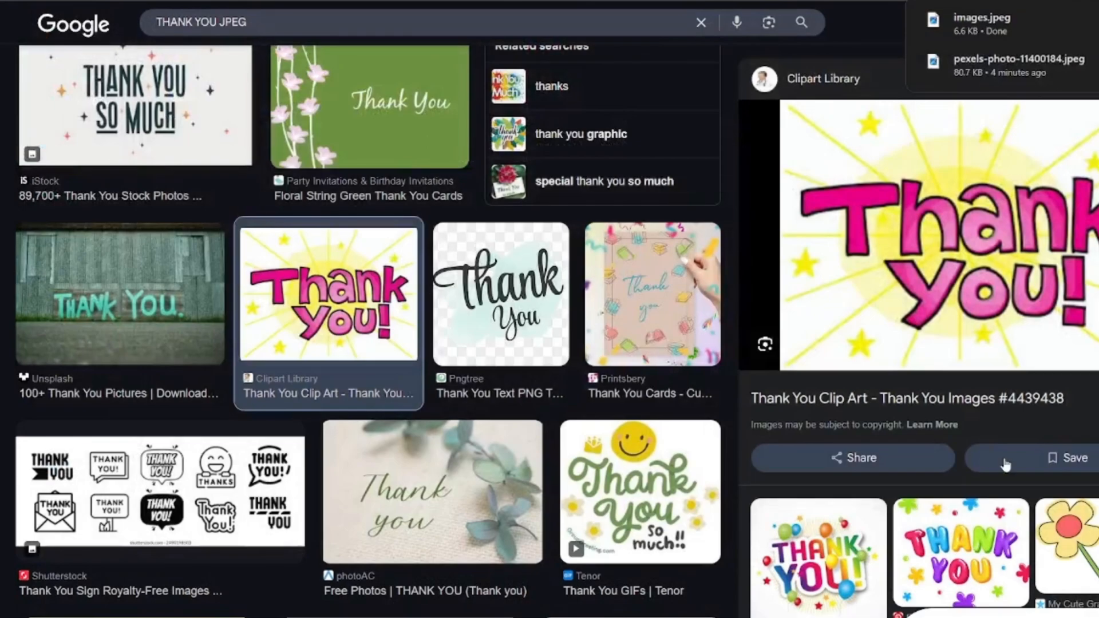
Switch back to App Lab, upload the green Thank You picture images.jpeg and choose it as the scnThanks screen's image.
key(super+Tab)
key(super+Tab)
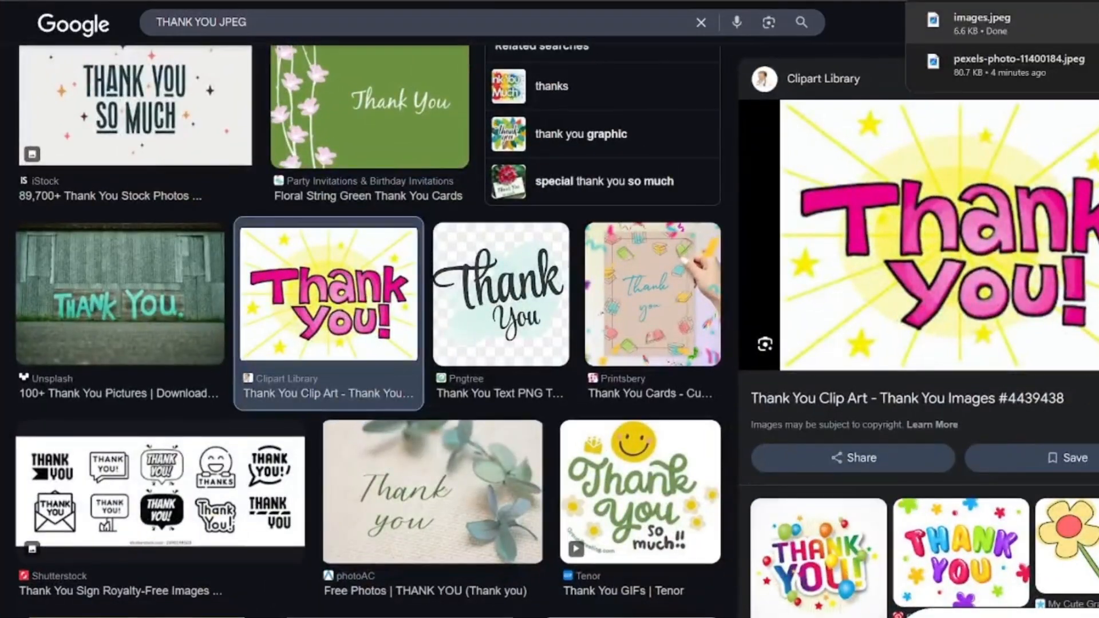
click(478, 1)
click(592, 200)
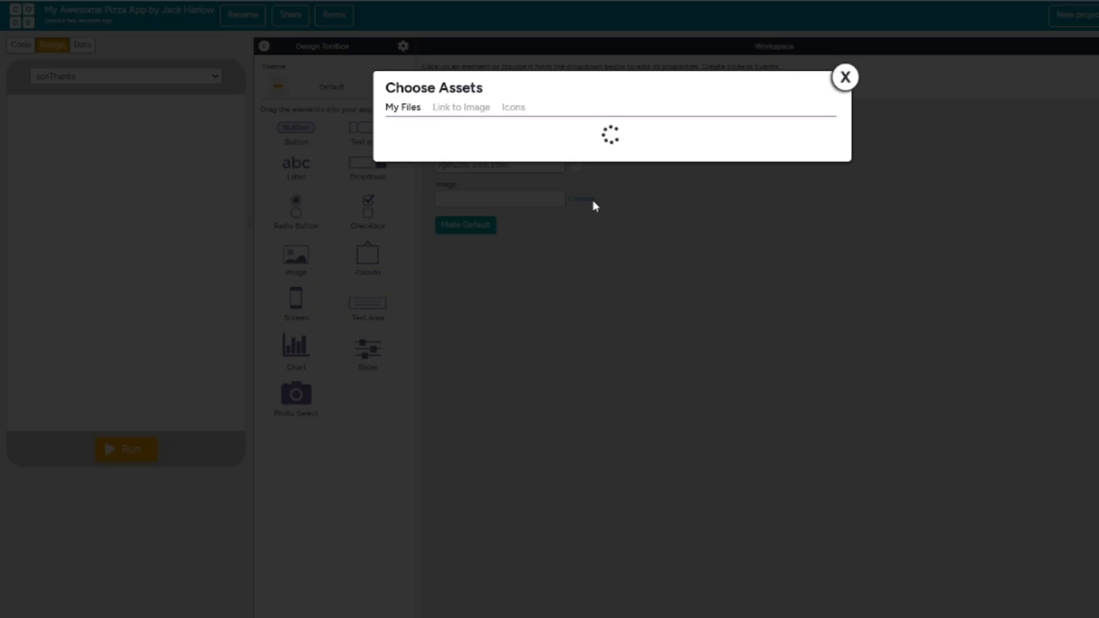
click(451, 306)
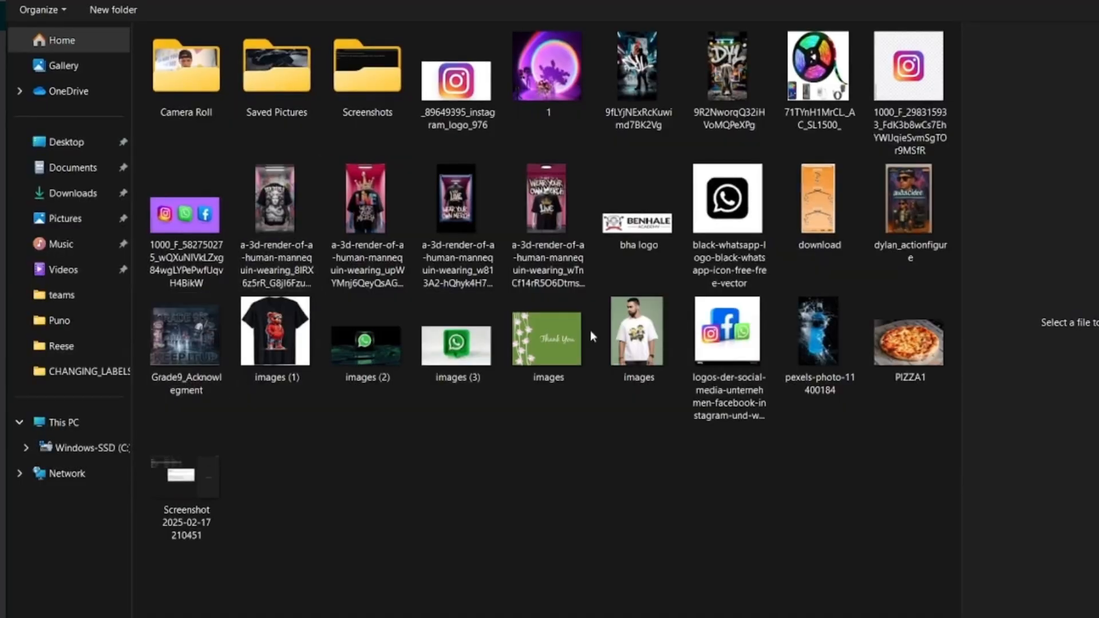
double_click(541, 320)
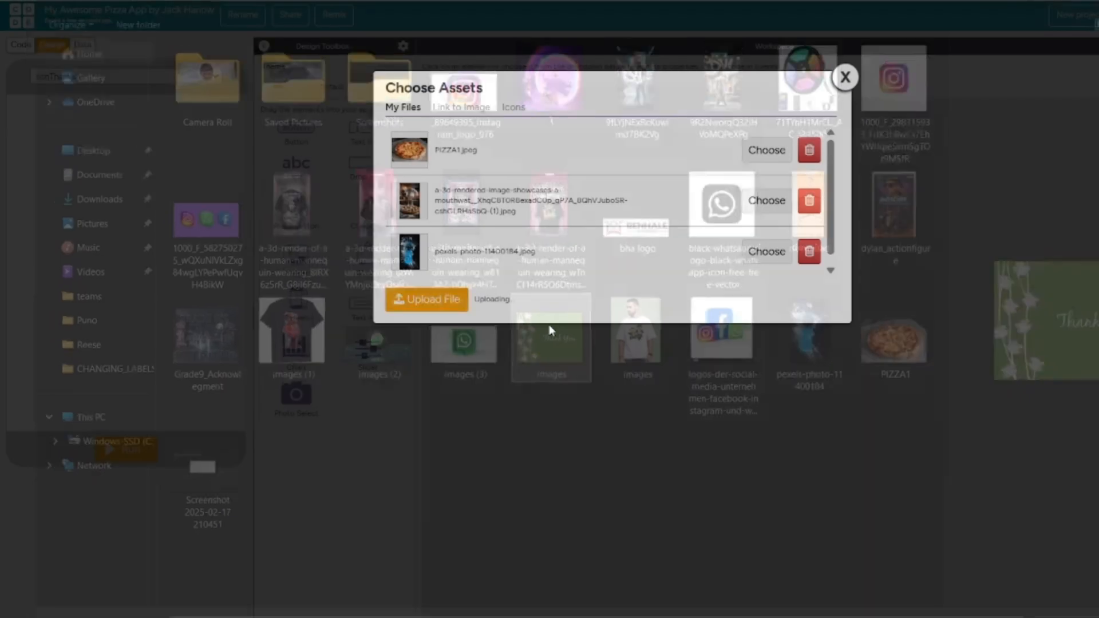
click(770, 150)
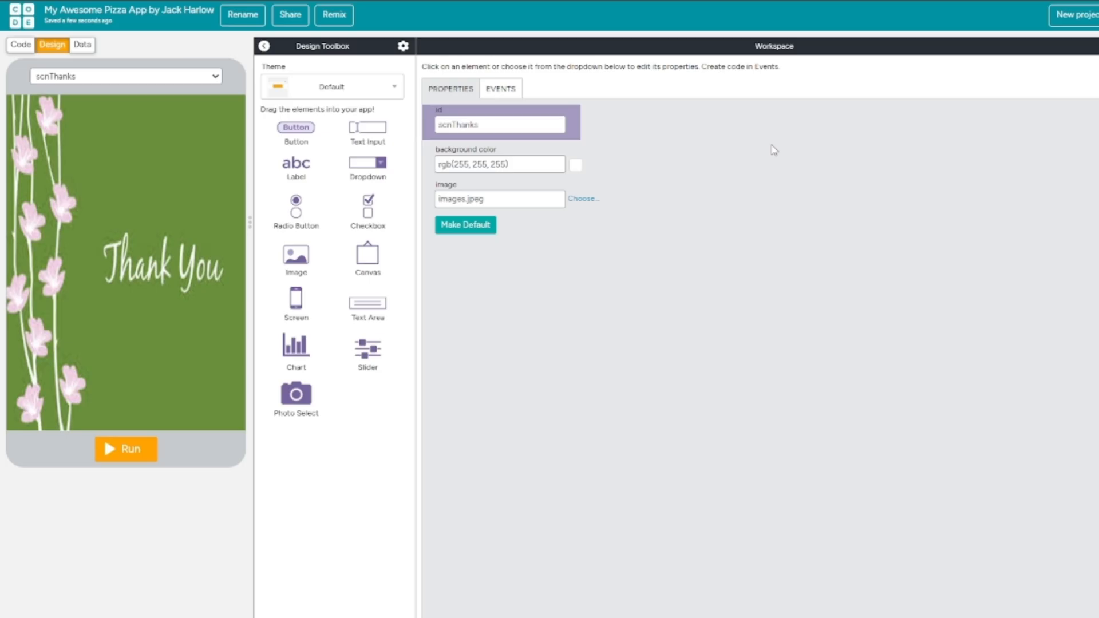